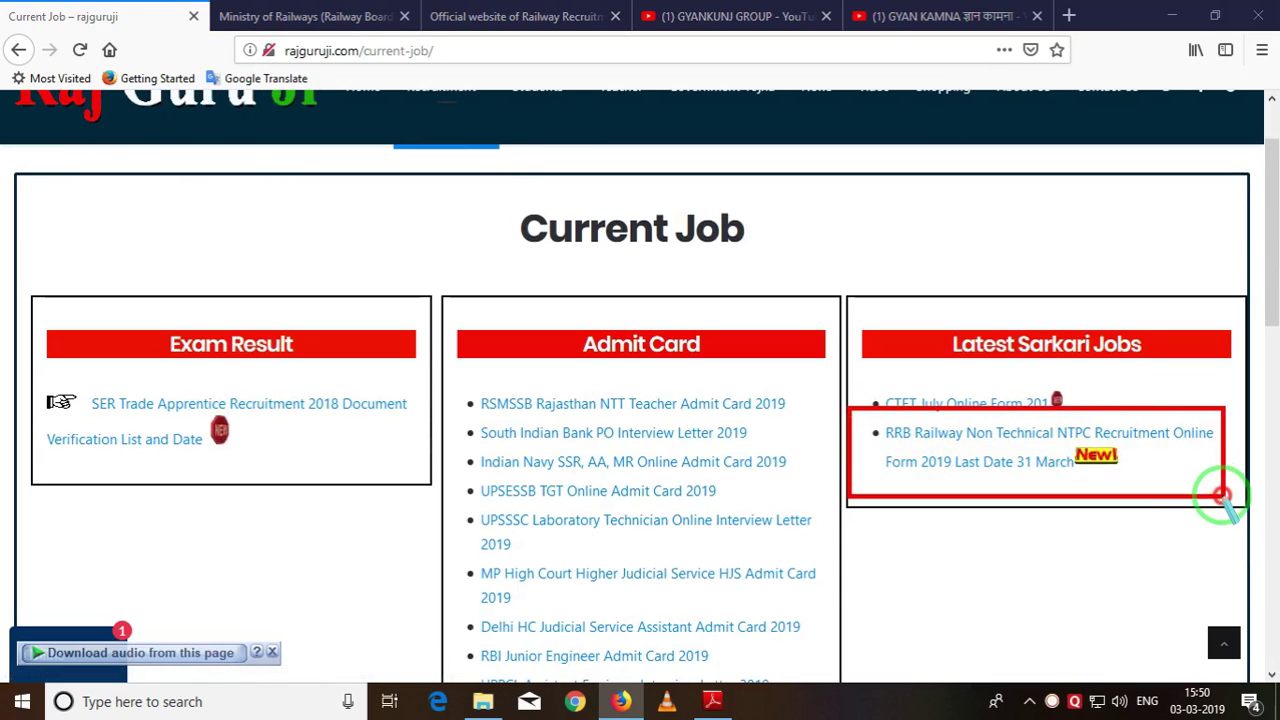
# Open the RRB Railway NTPC article and scroll down to its Most Important Links table.
pyautogui.rightClick(930, 537)
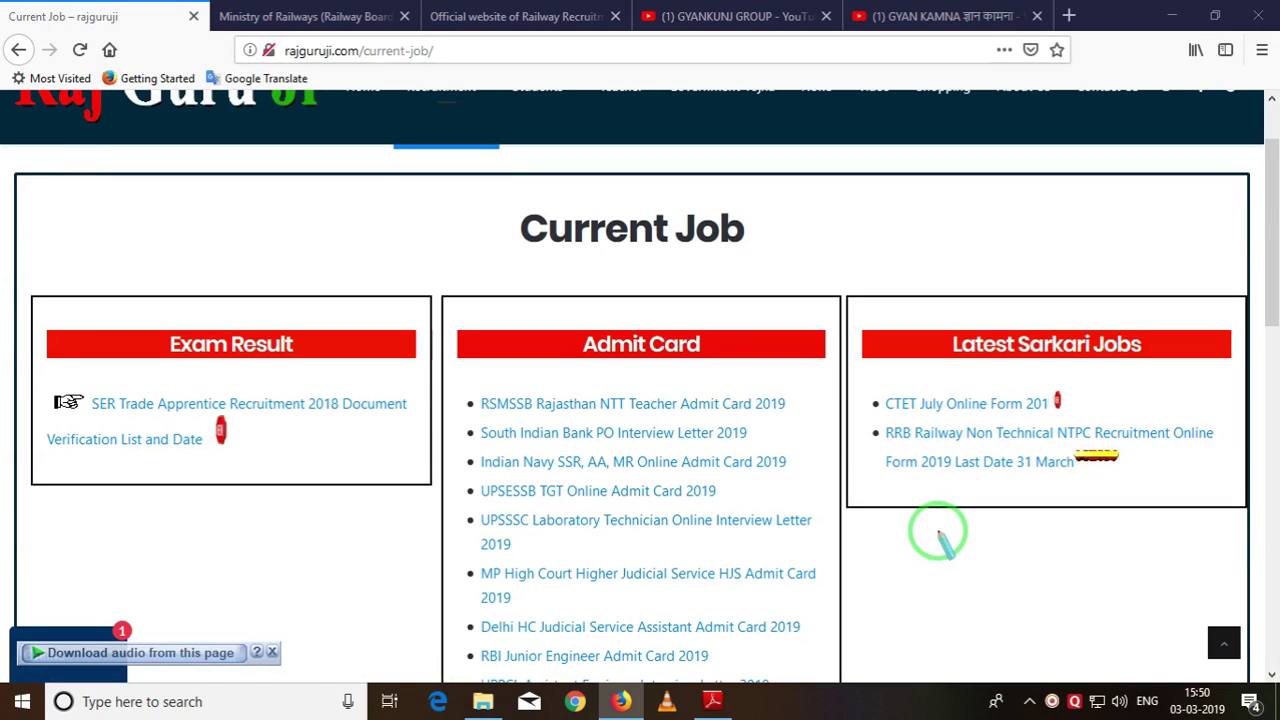
pyautogui.click(945, 443)
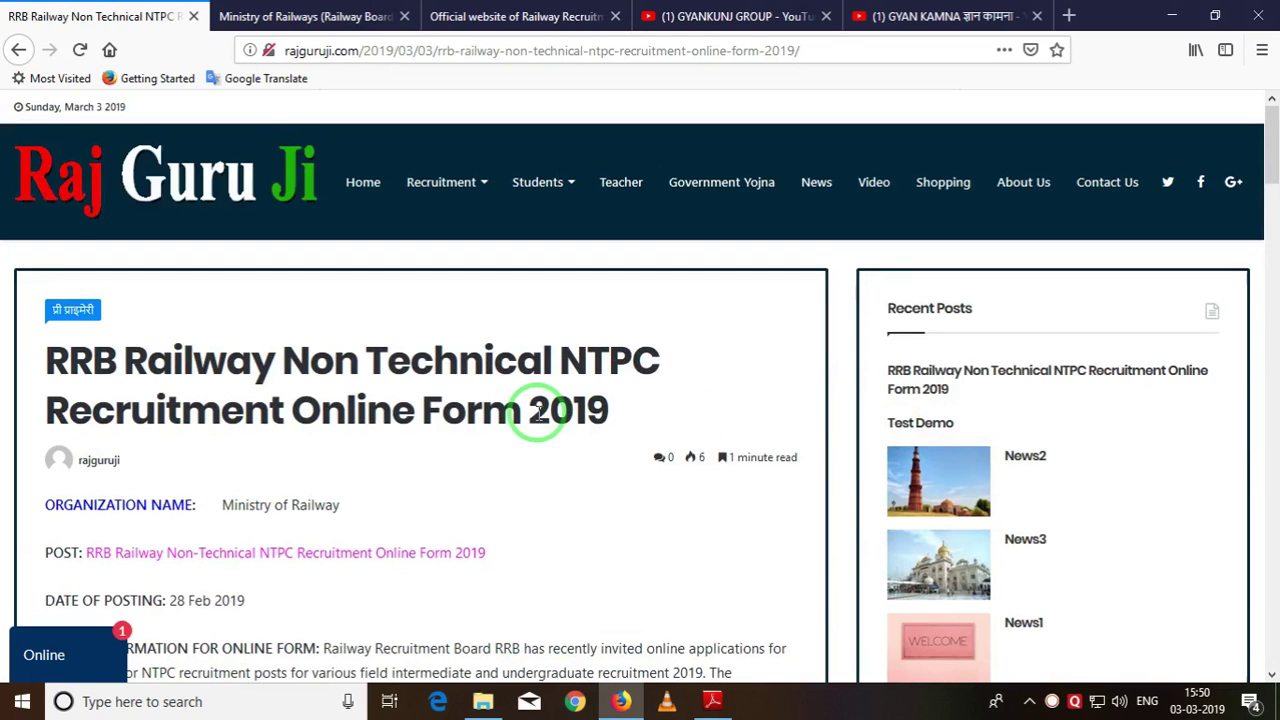
pyautogui.scroll(-3, 262, 420)
pyautogui.scroll(-2, 262, 425)
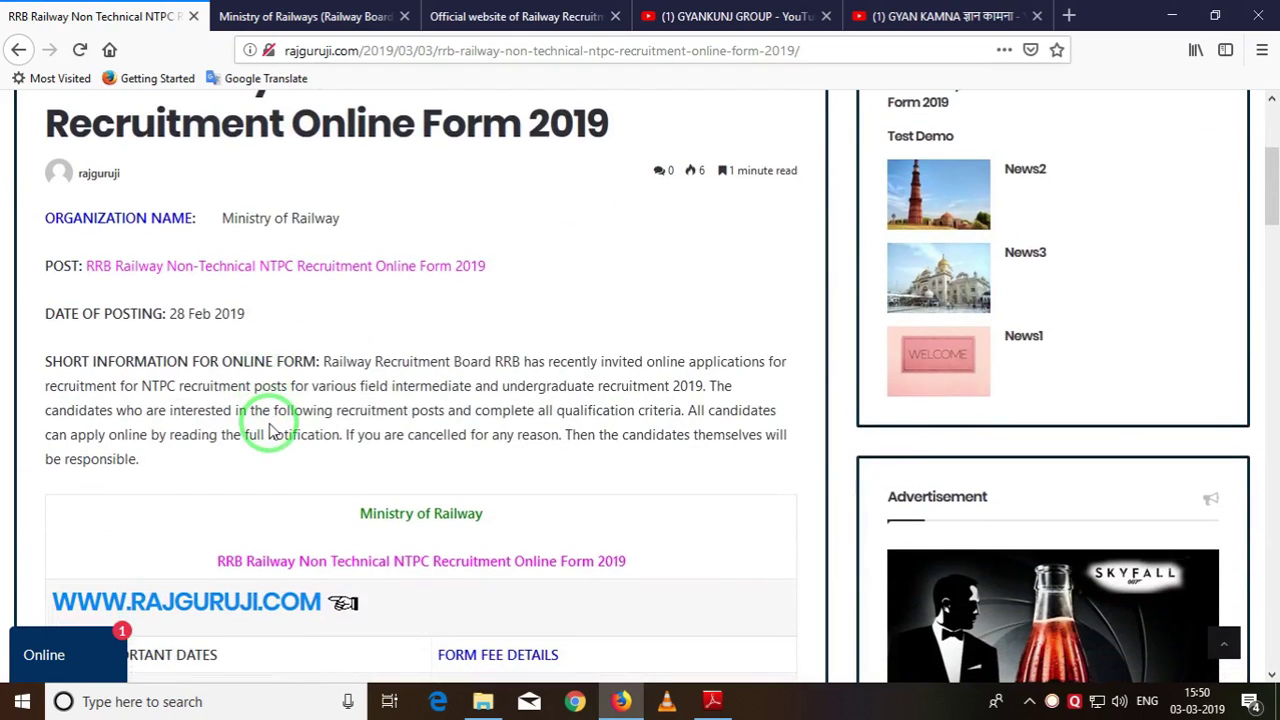
pyautogui.scroll(-3, 340, 368)
pyautogui.scroll(-2, 348, 370)
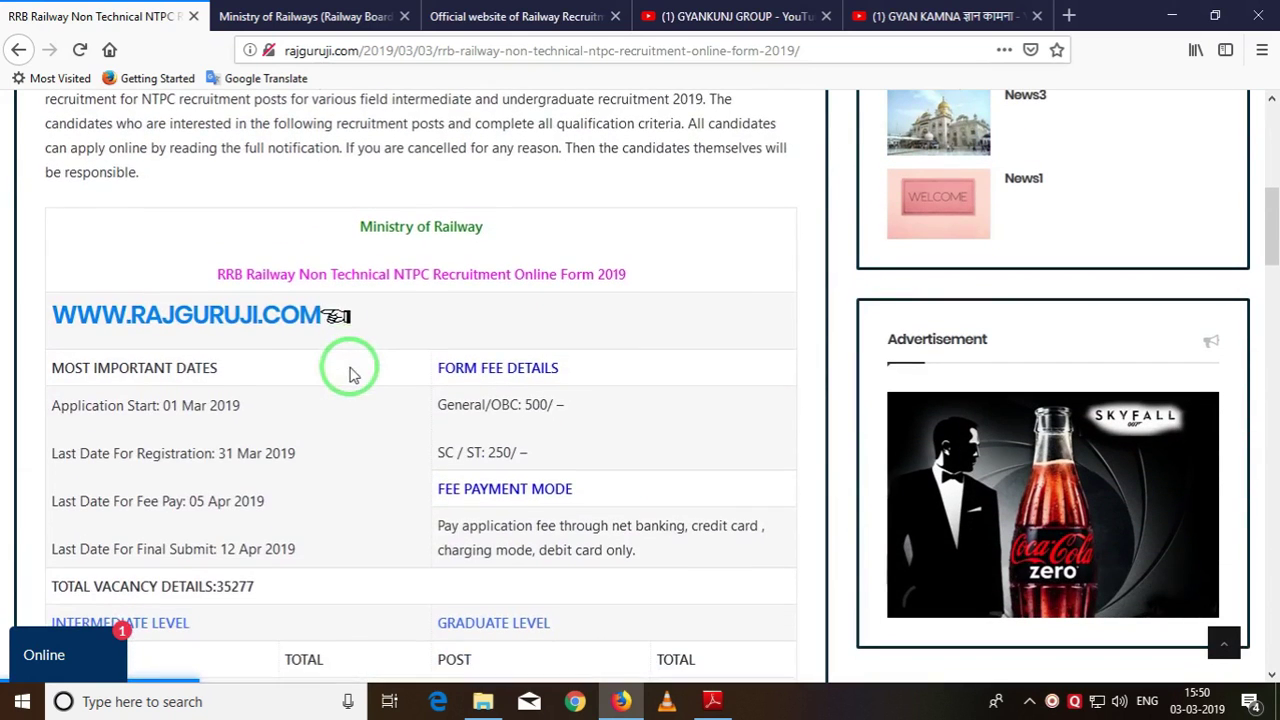
pyautogui.scroll(-4, 549, 382)
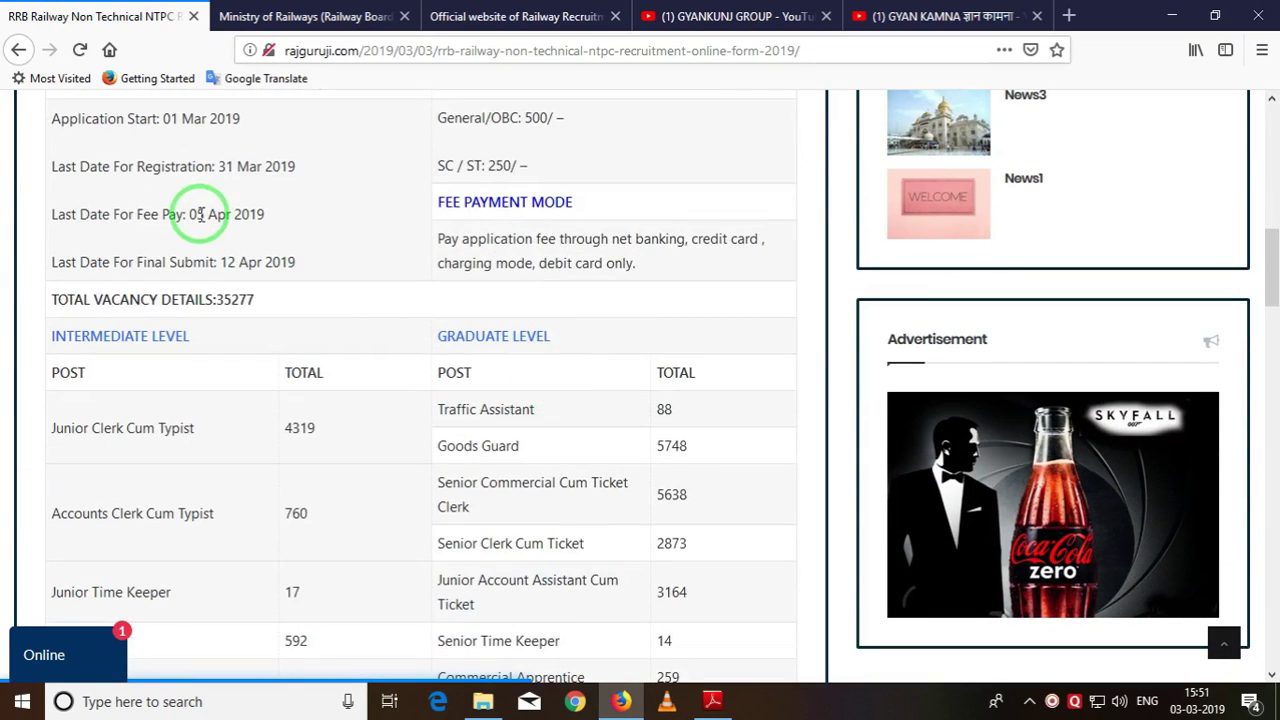
pyautogui.scroll(-10, 565, 348)
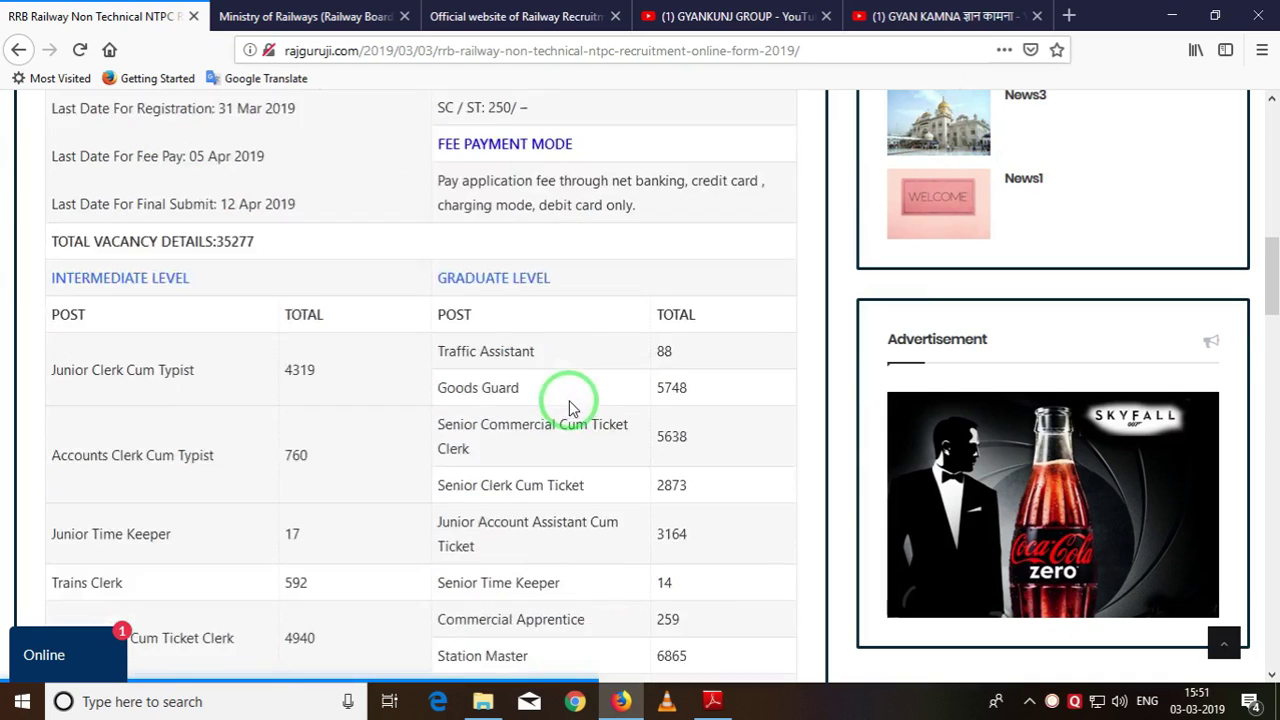
pyautogui.scroll(-3, 575, 430)
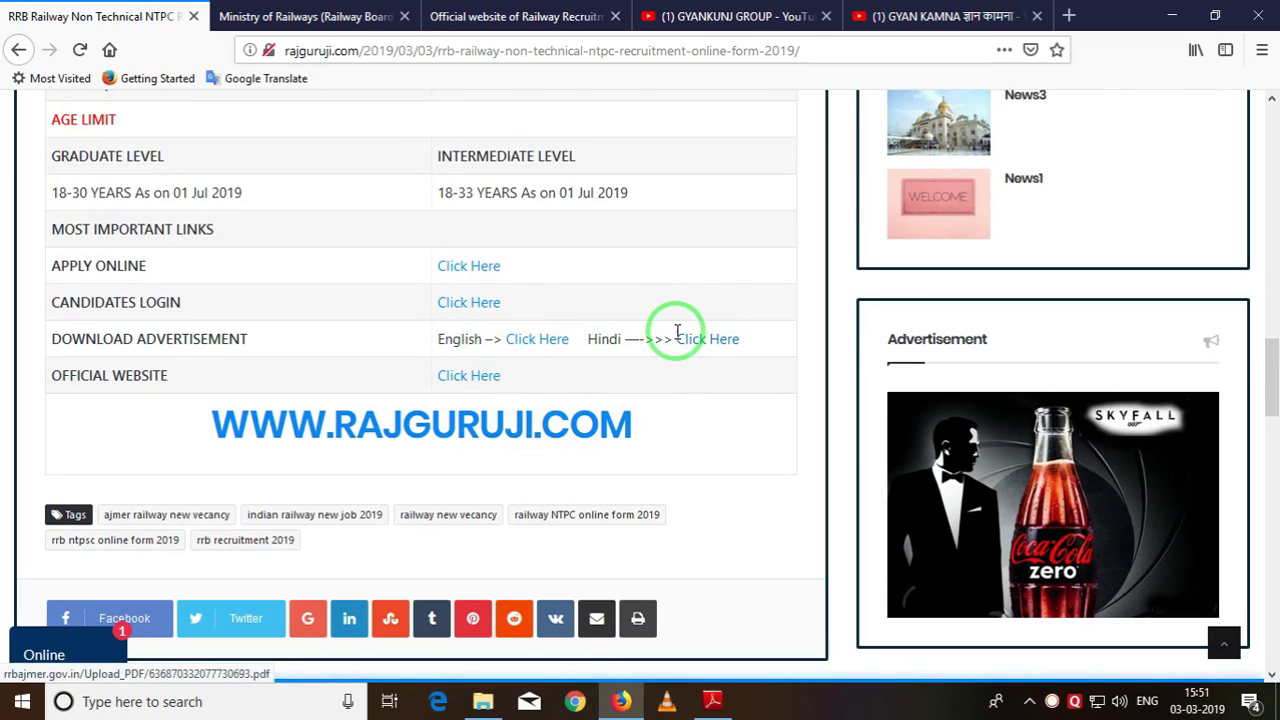
# Mark up the important links on screen, then clear the marks.
pyautogui.moveTo(648, 310)
pyautogui.mouseDown()
pyautogui.moveTo(729, 386)
pyautogui.moveTo(752, 378)
pyautogui.mouseUp()
pyautogui.moveTo(477, 311)
pyautogui.mouseDown()
pyautogui.moveTo(520, 363)
pyautogui.moveTo(566, 363)
pyautogui.mouseUp()
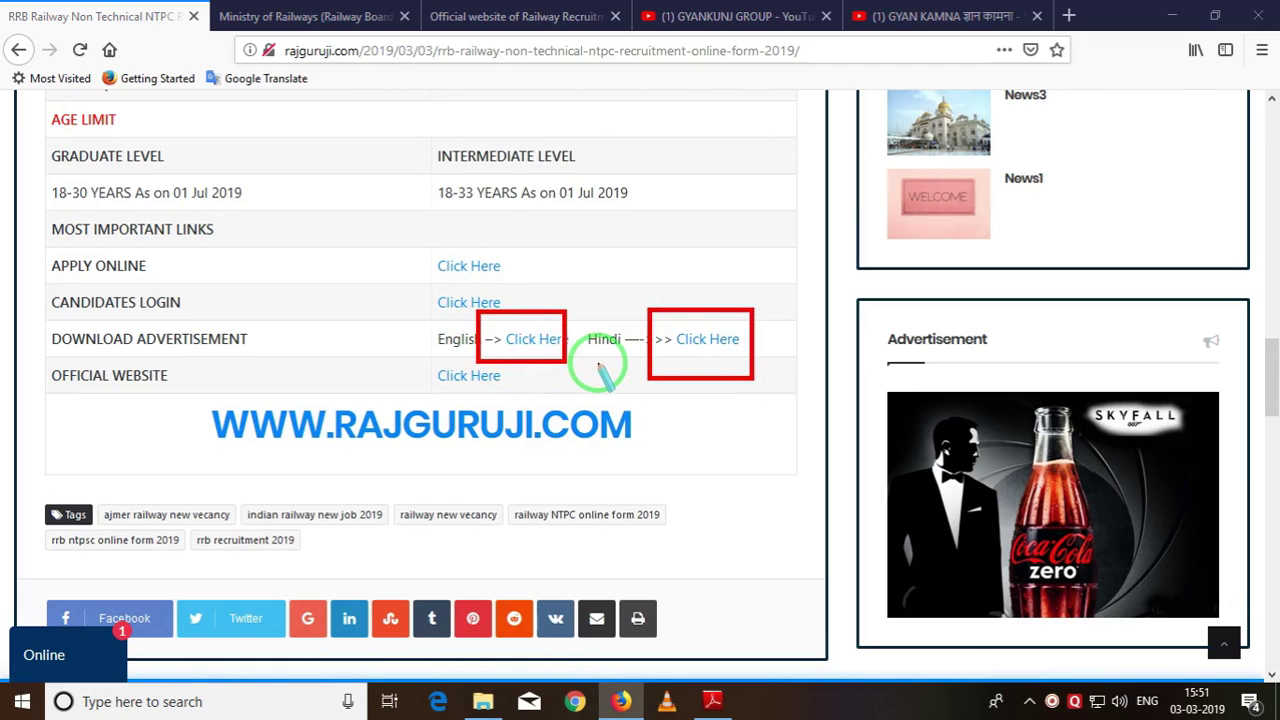
pyautogui.rightClick(643, 410)
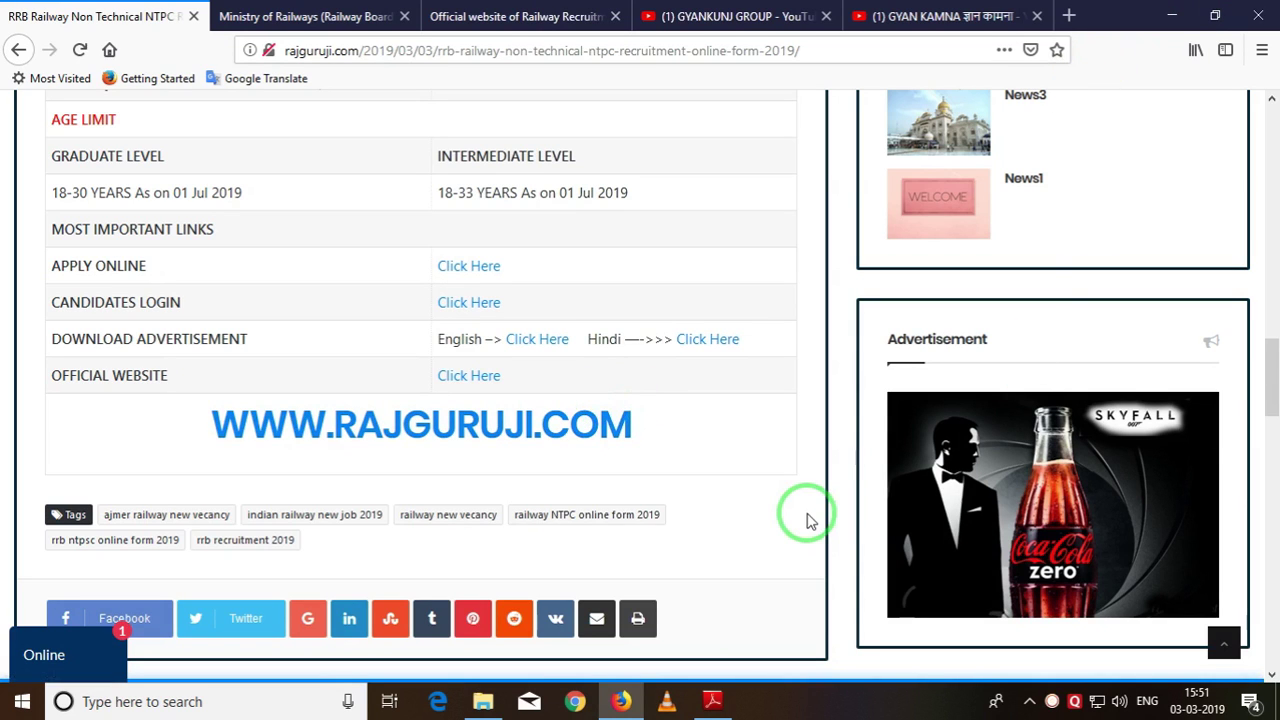
pyautogui.click(1070, 22)
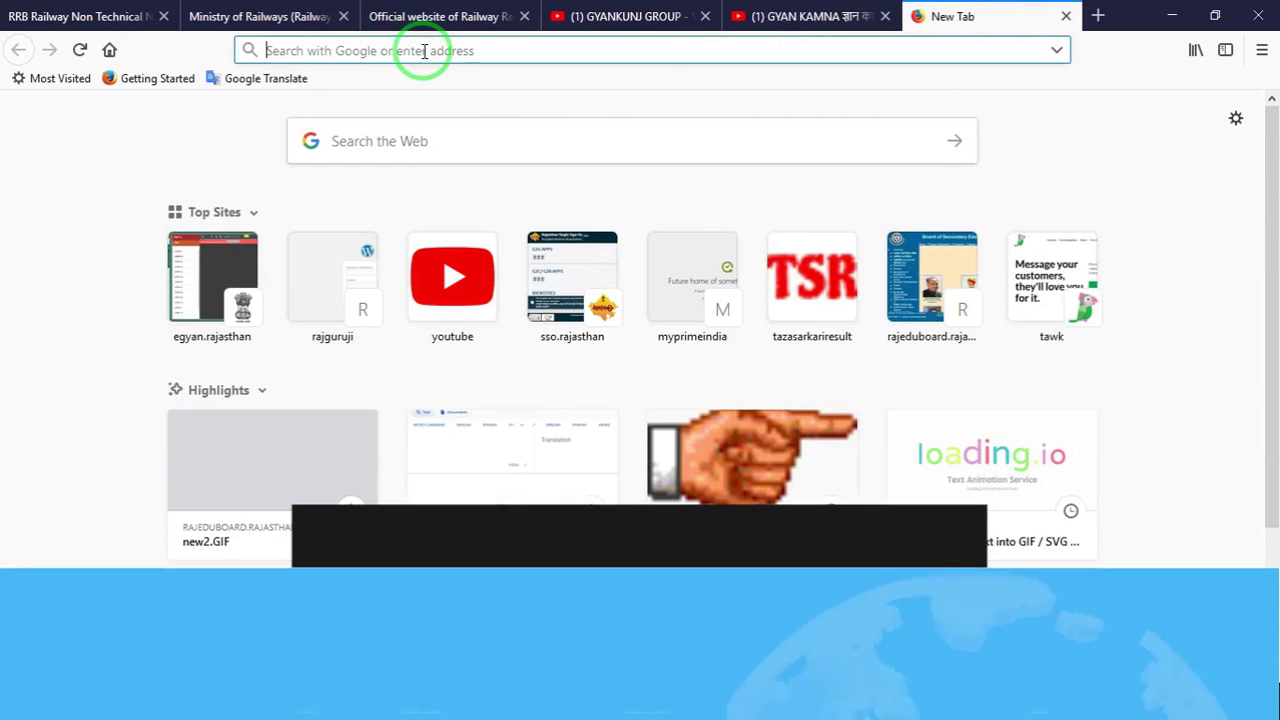
pyautogui.write('http://www.indianrailways.gov.in/')
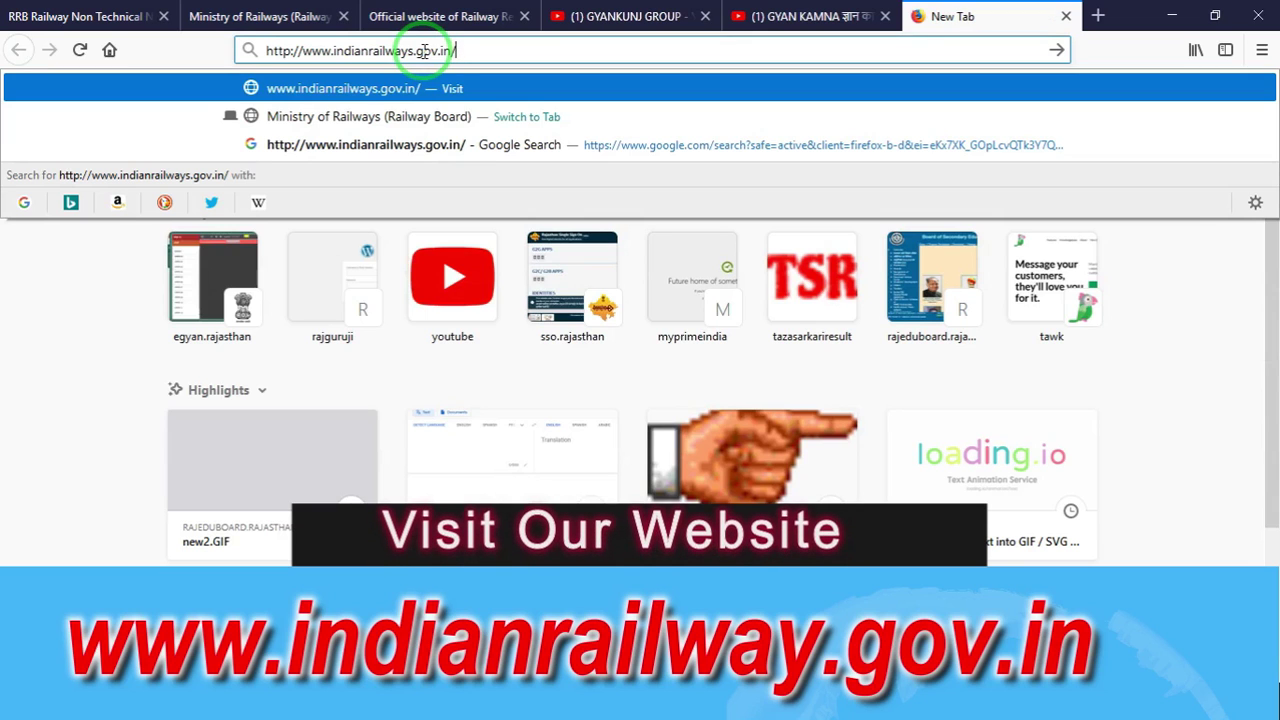
pyautogui.press('Return')
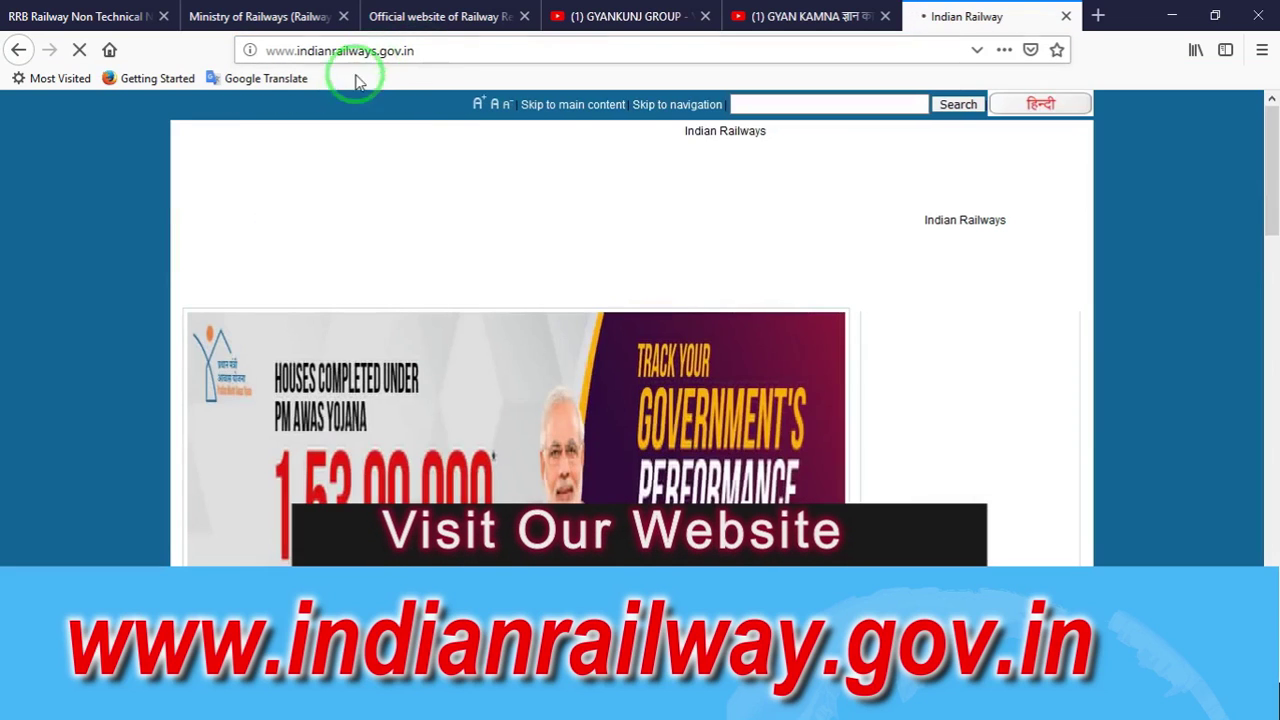
pyautogui.scroll(-5, 455, 283)
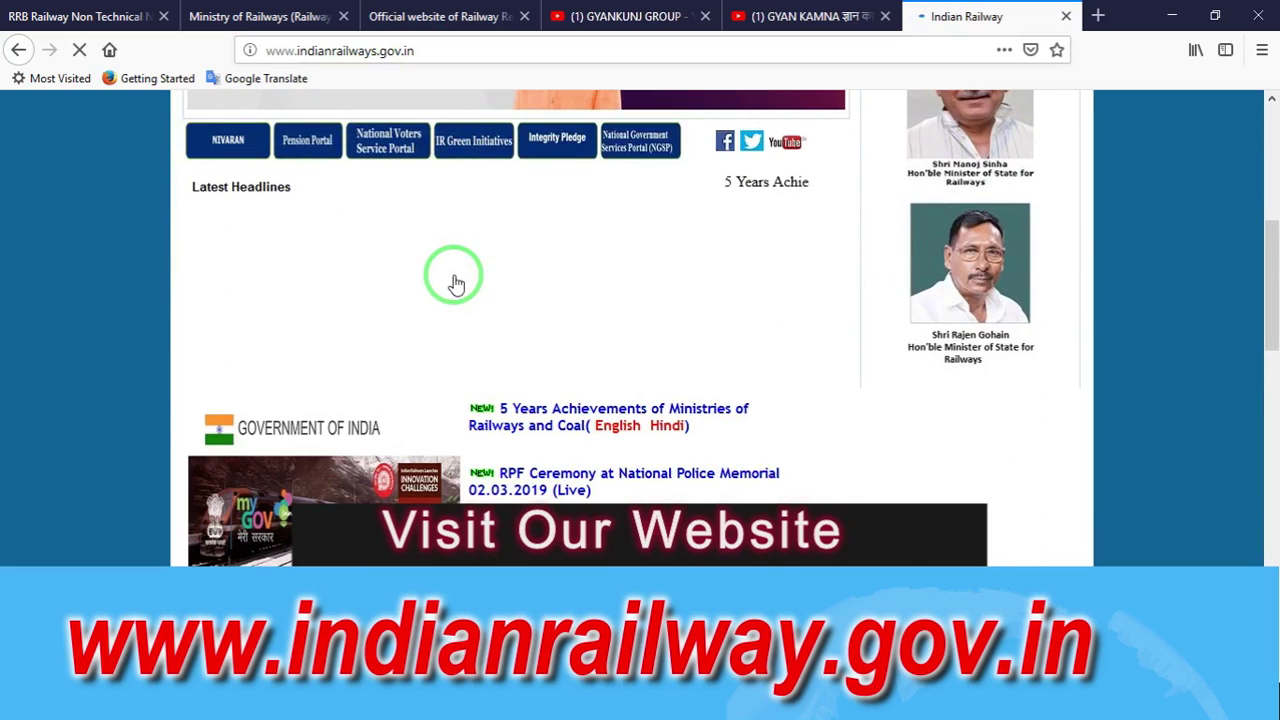
pyautogui.scroll(5, 640, 213)
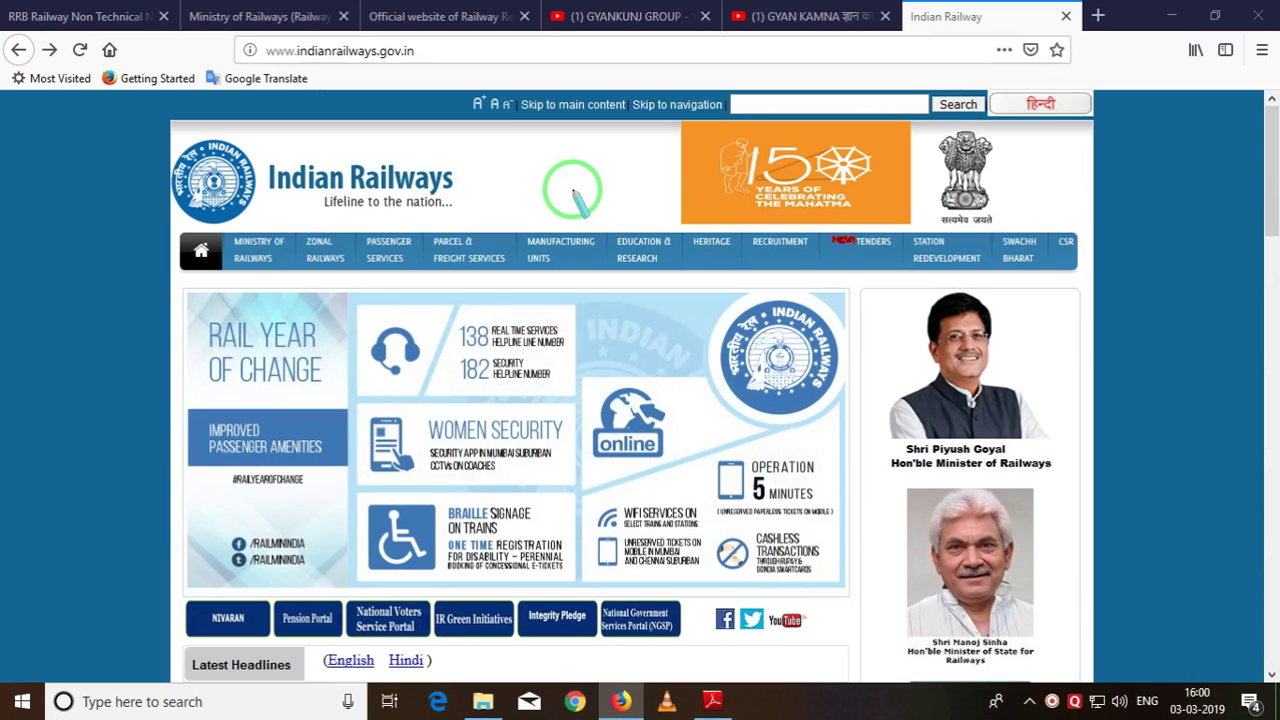
# Open the RECRUITMENT section and scroll through the Name of RRBs table.
pyautogui.click(779, 247)
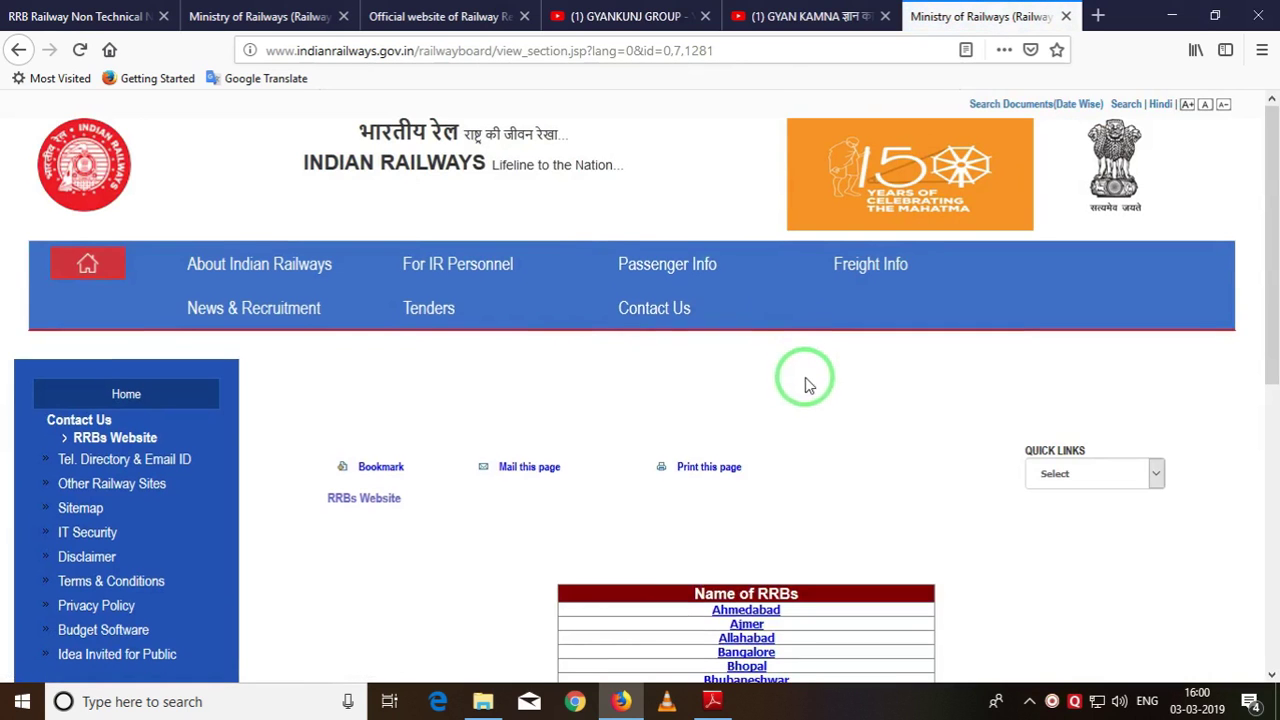
pyautogui.scroll(-4, 805, 390)
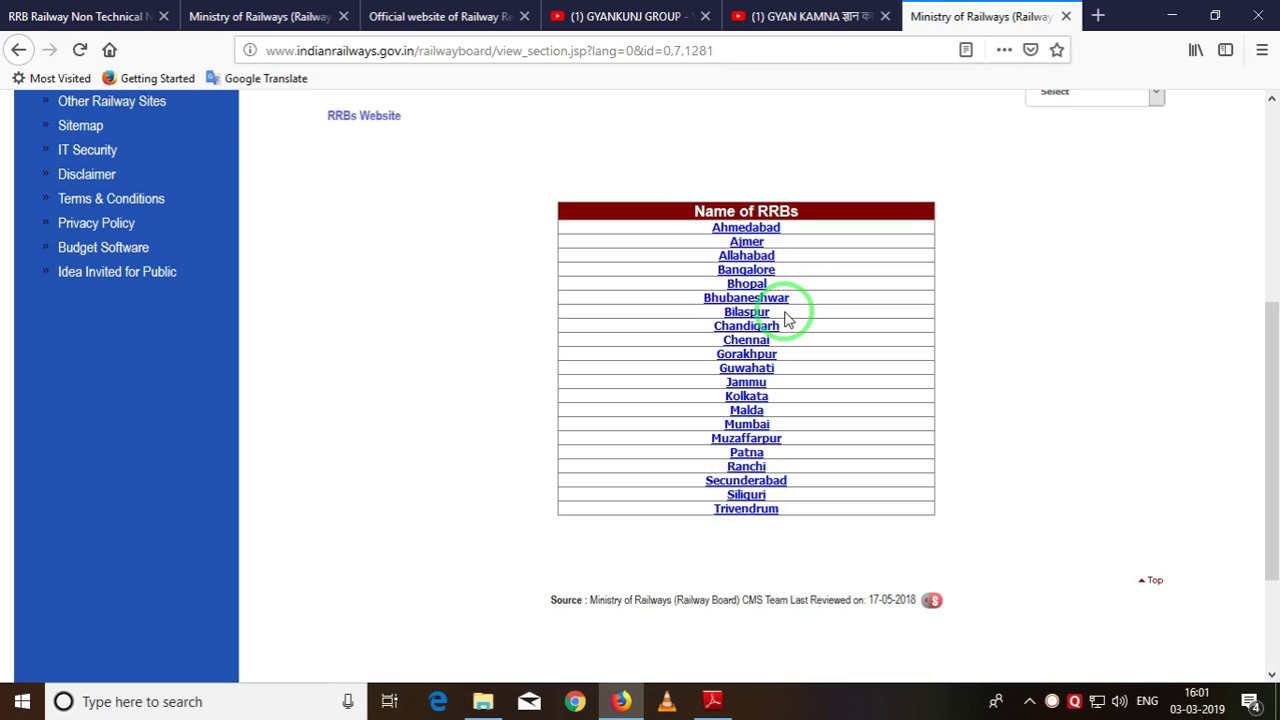
pyautogui.scroll(3, 520, 190)
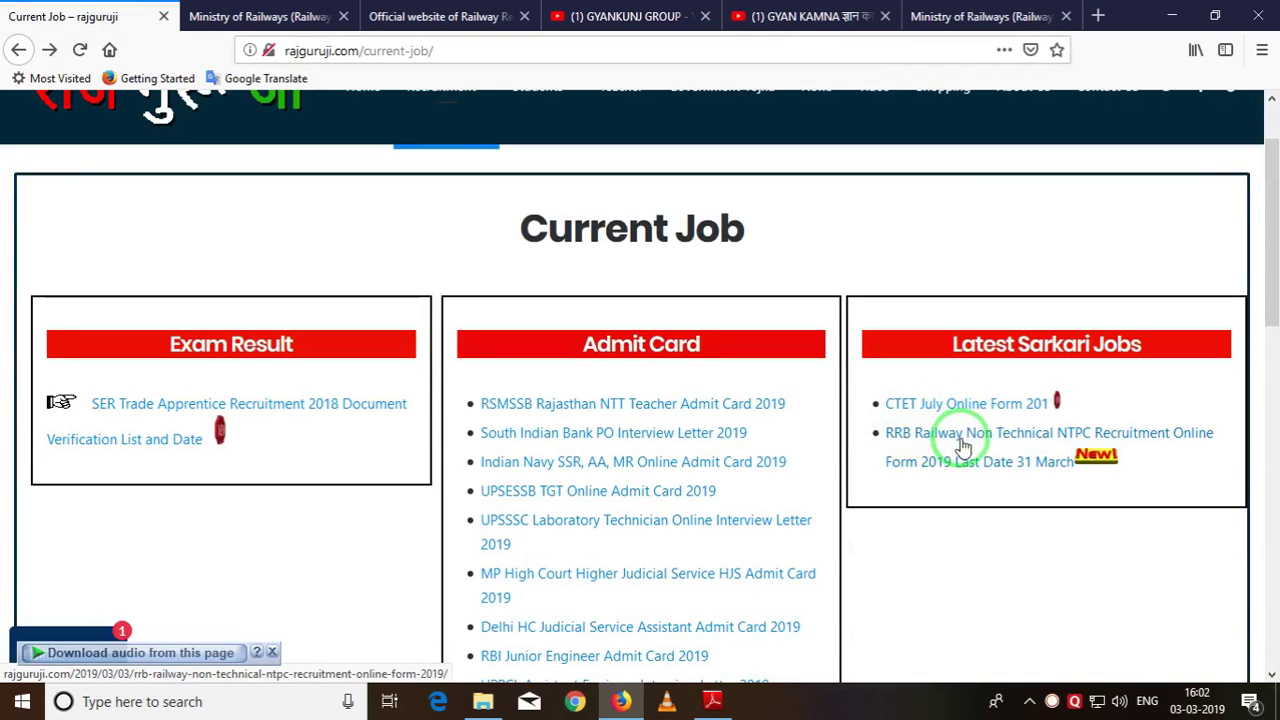
# Reopen the NTPC article, follow its Apply Online link, and open the Allahabad RRB website.
pyautogui.click(1013, 445)
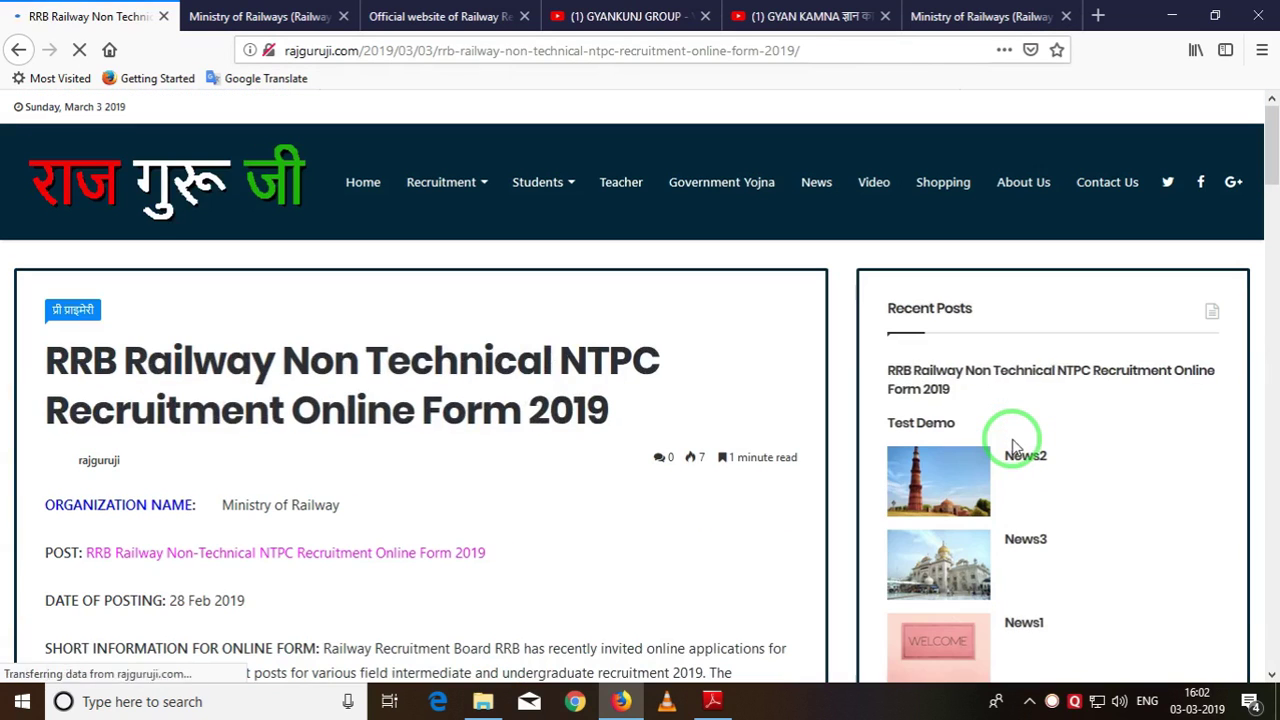
pyautogui.scroll(-6, 371, 560)
pyautogui.scroll(-10, 440, 545)
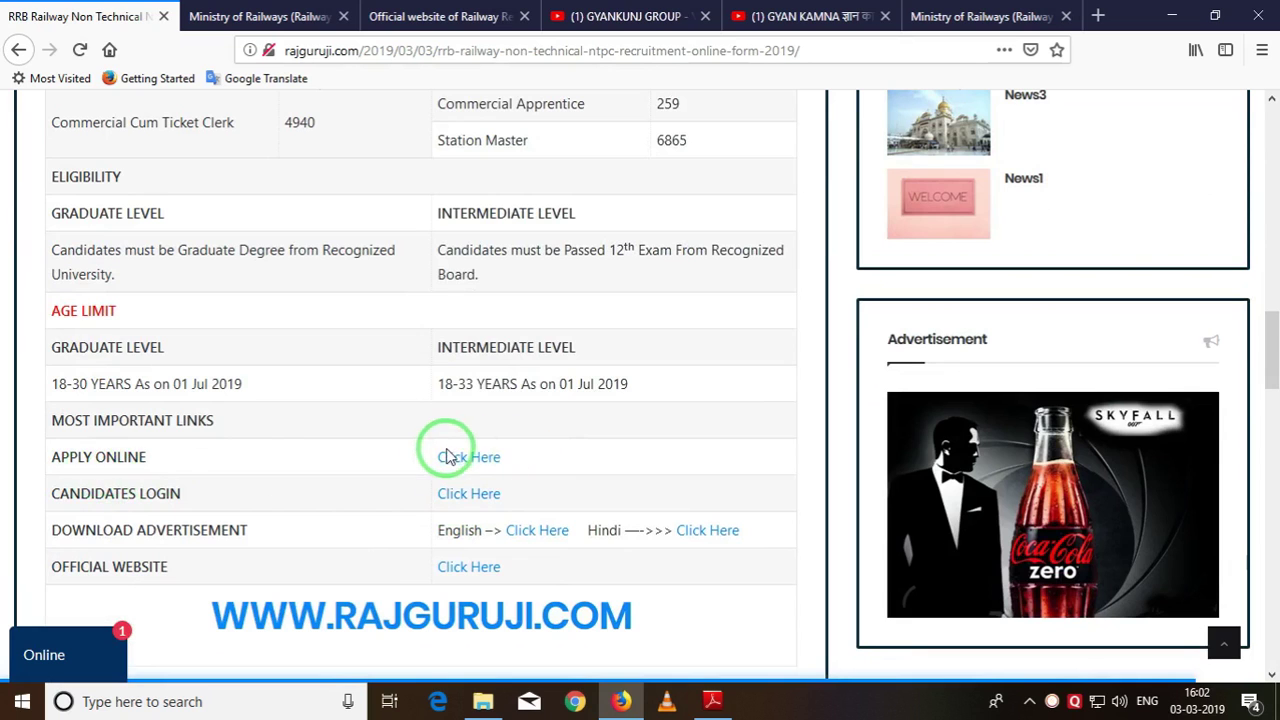
pyautogui.click(457, 456)
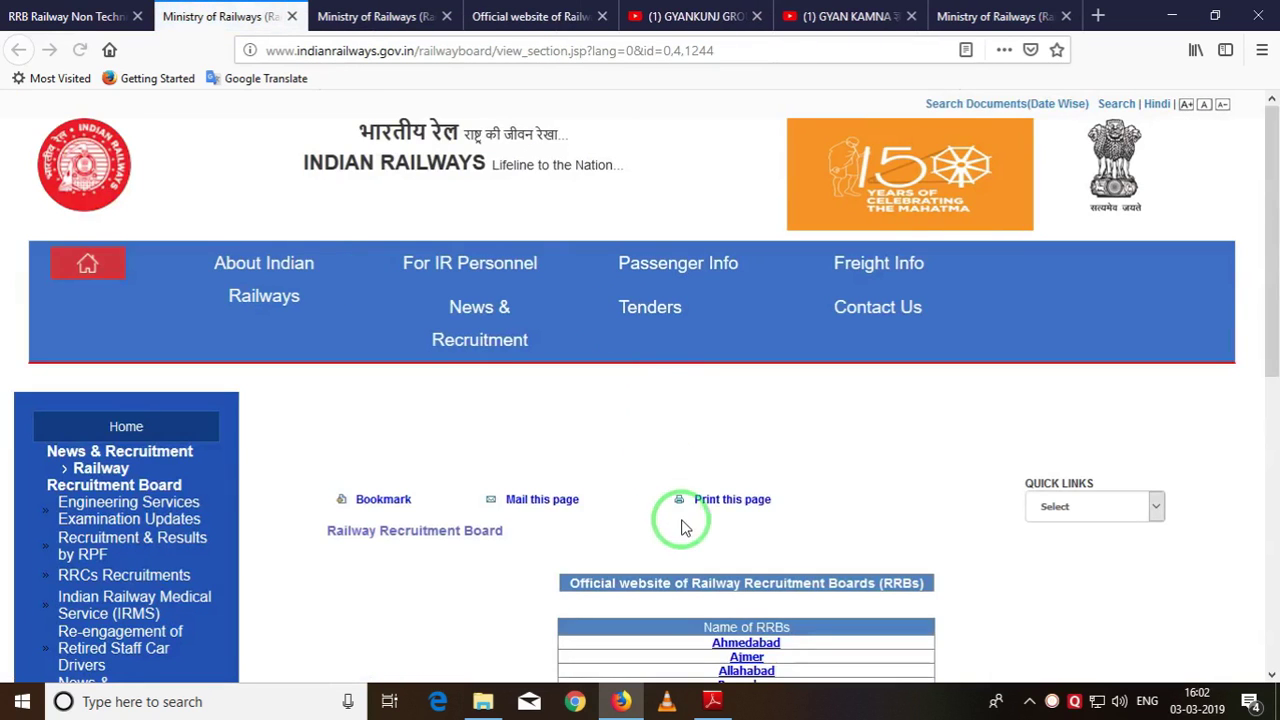
pyautogui.scroll(-3, 686, 523)
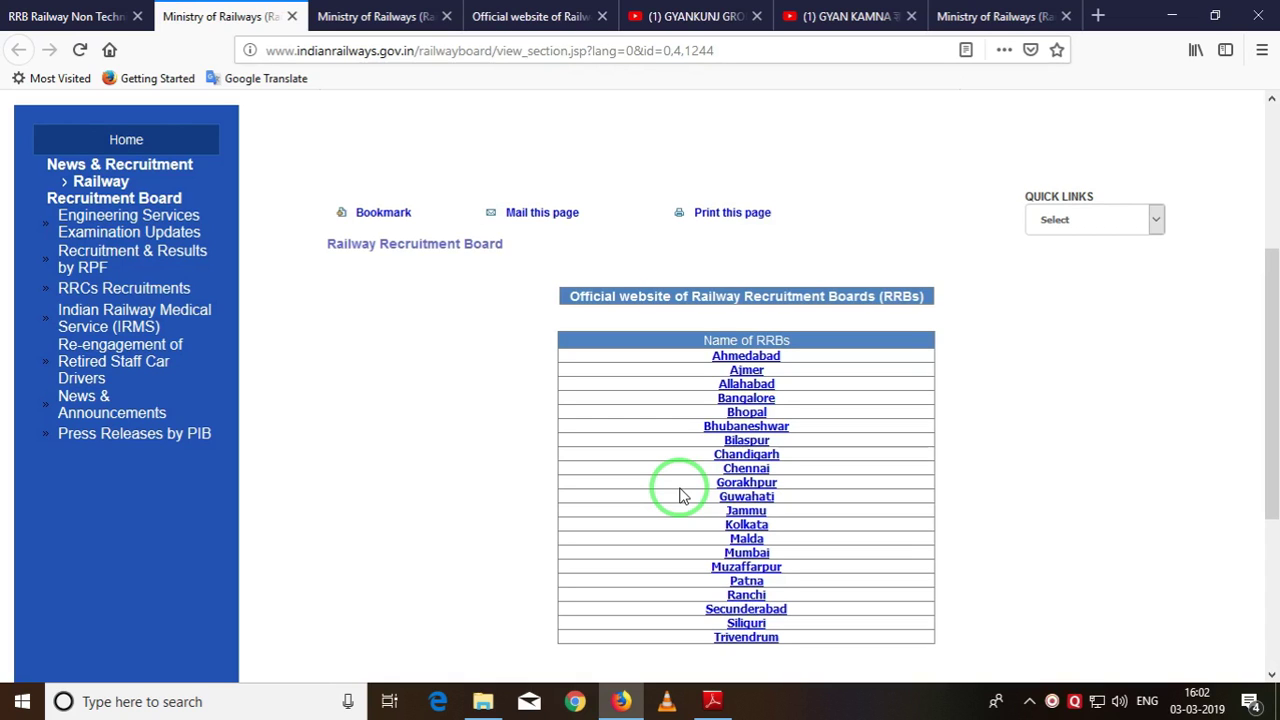
pyautogui.click(742, 386)
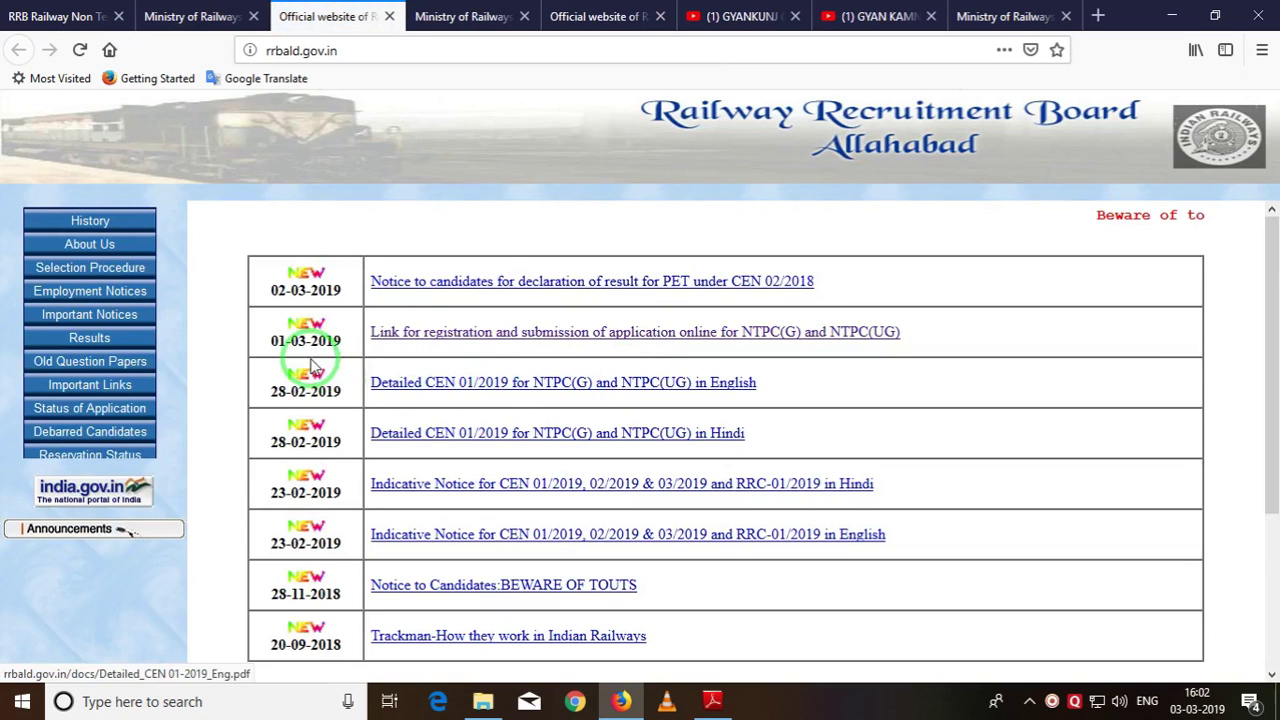
# Follow RRB Allahabad's online registration link for NTPC and choose New Registration.
pyautogui.click(451, 337)
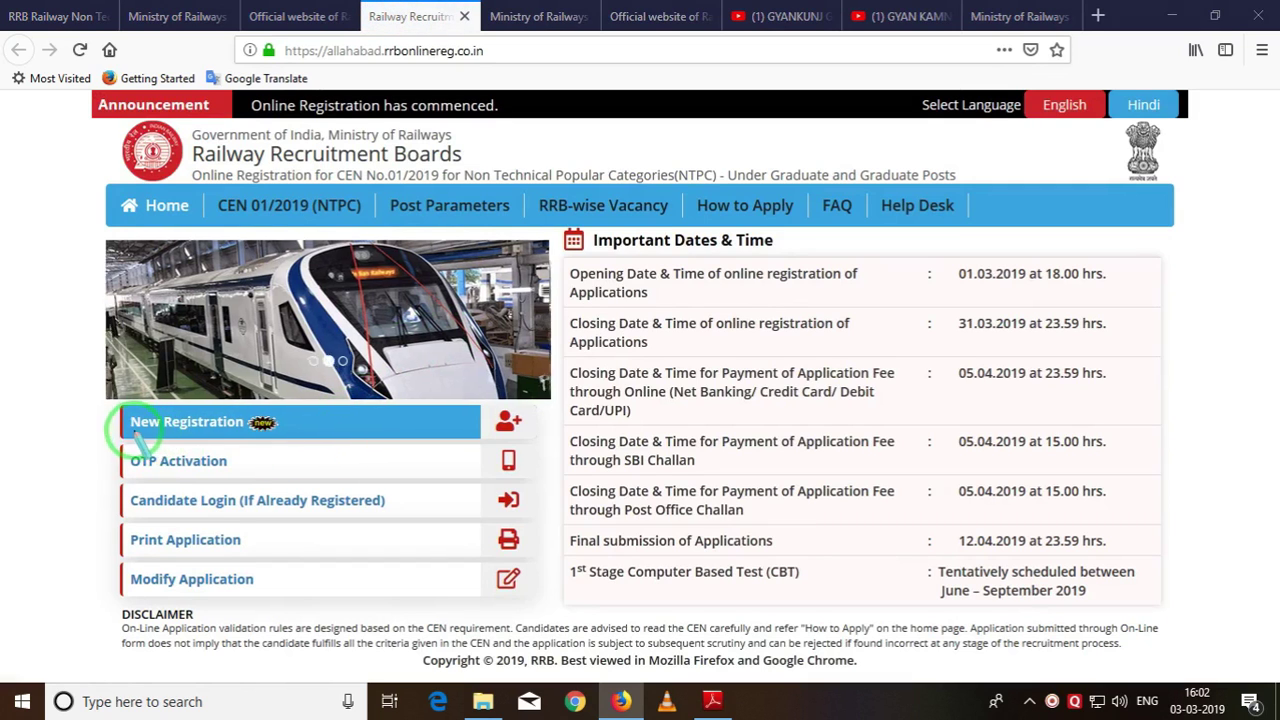
pyautogui.moveTo(48, 378)
pyautogui.mouseDown()
pyautogui.moveTo(142, 590)
pyautogui.moveTo(545, 625)
pyautogui.mouseUp()
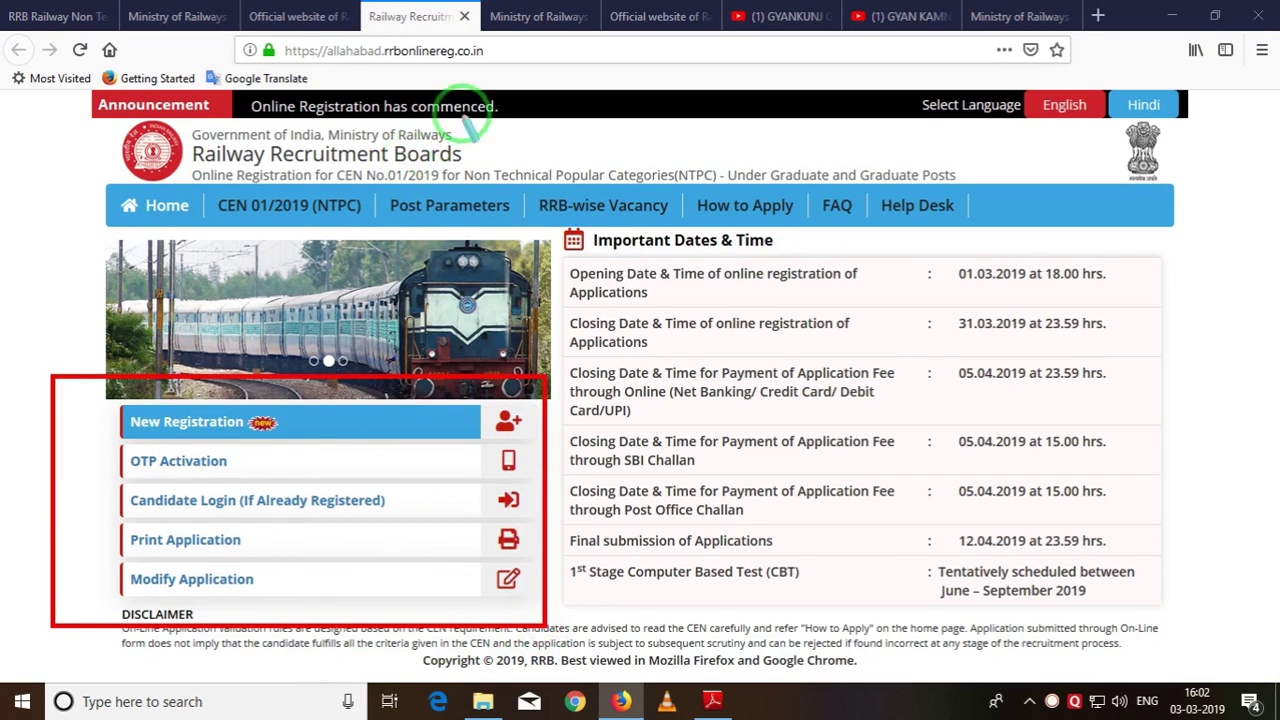
pyautogui.moveTo(521, 38); pyautogui.dragTo(262, 66)
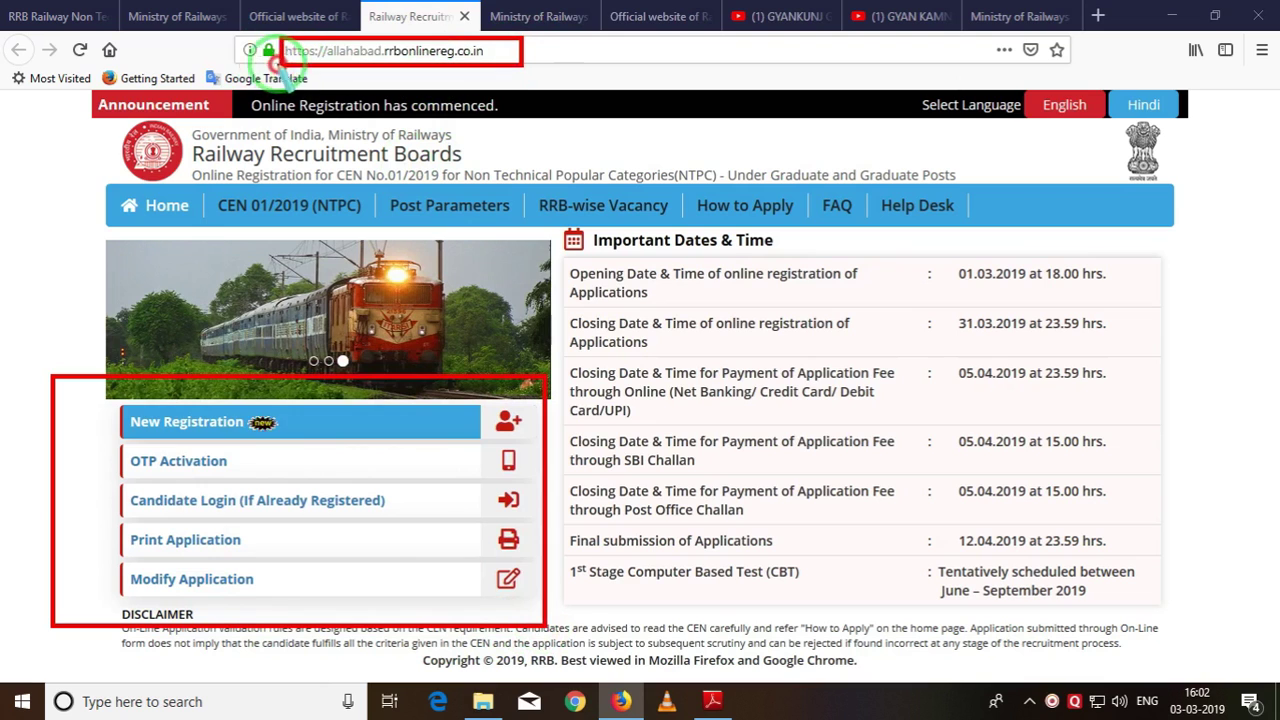
pyautogui.moveTo(317, 40); pyautogui.dragTo(384, 64)
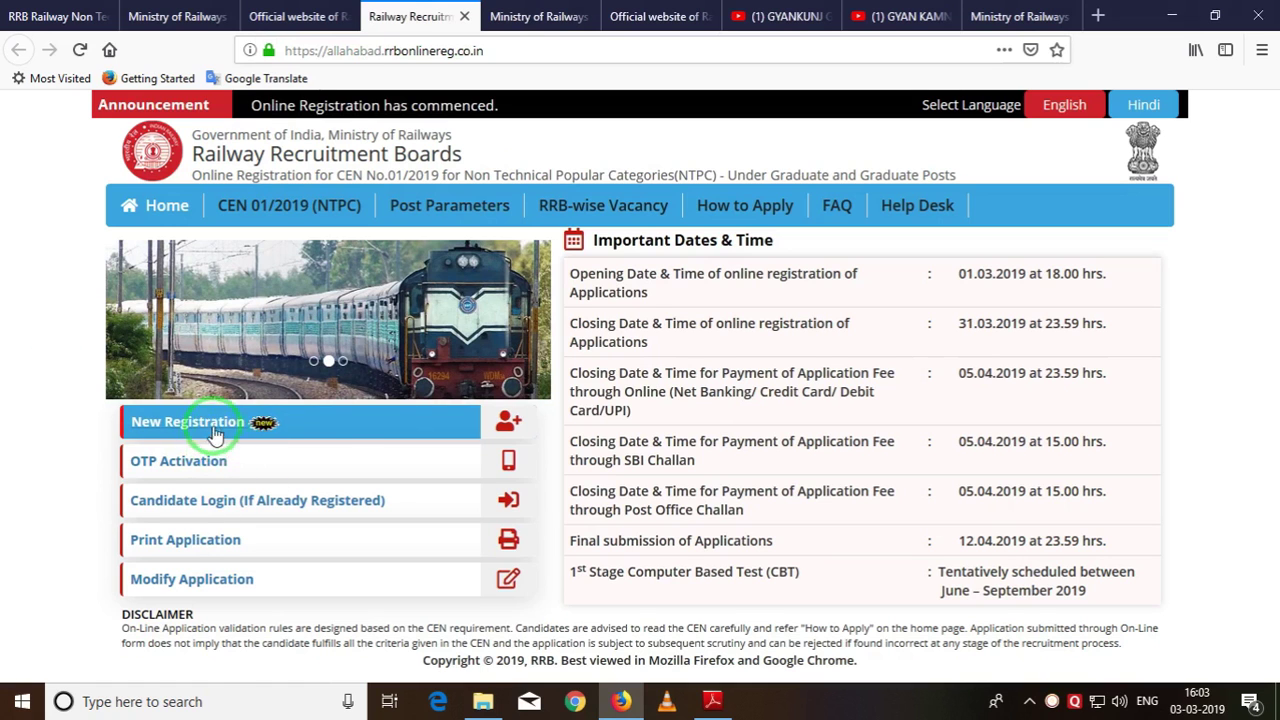
pyautogui.click(293, 425)
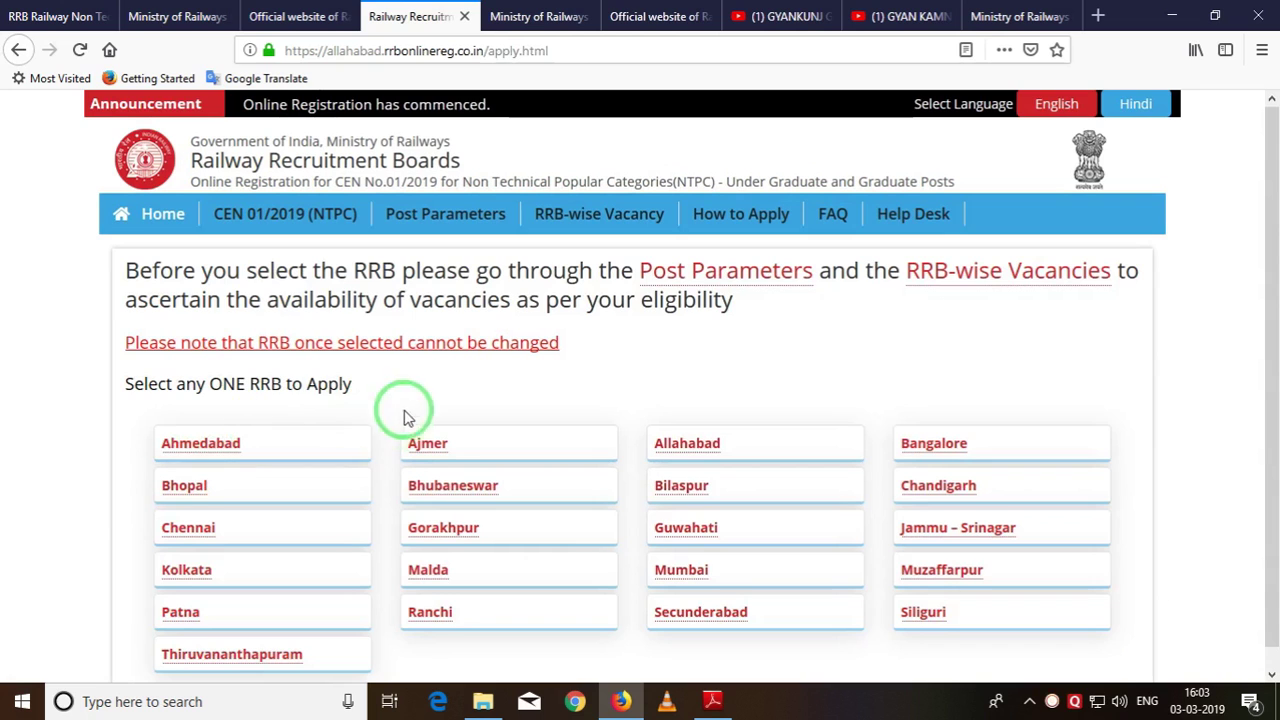
# Pick Allahabad from the Select any ONE RRB list.
pyautogui.scroll(-1, 443, 330)
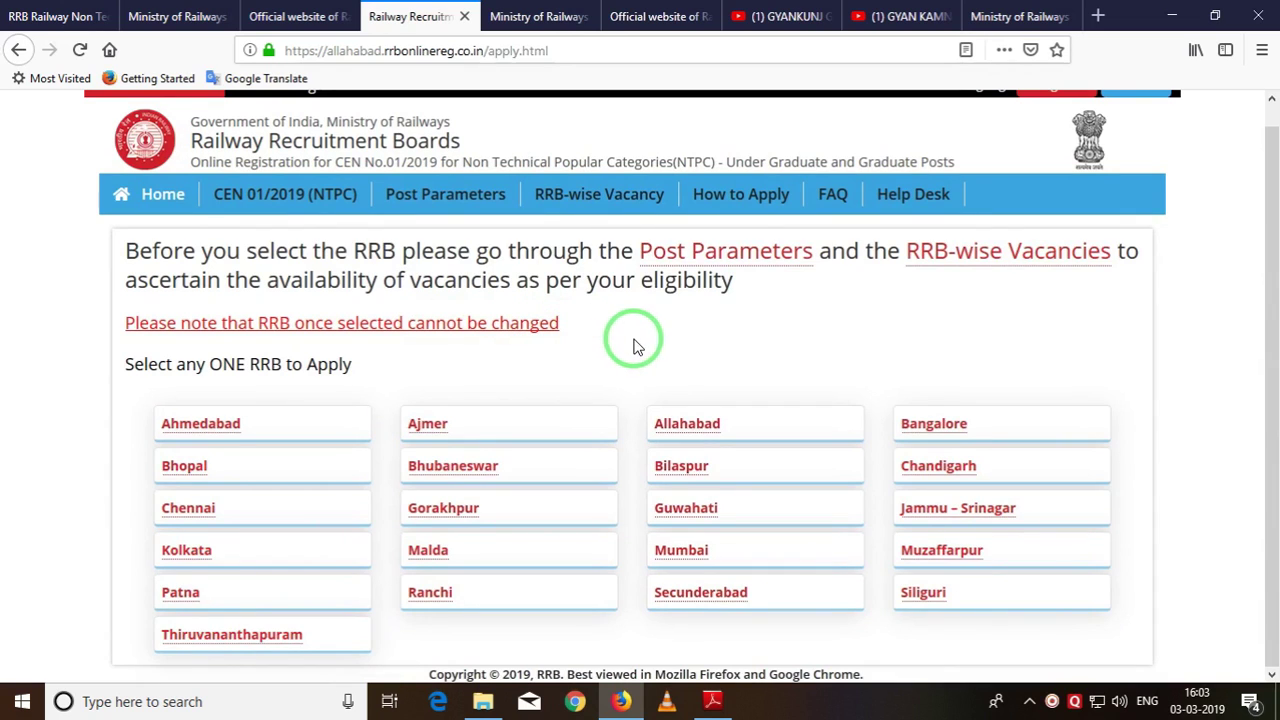
pyautogui.click(692, 442)
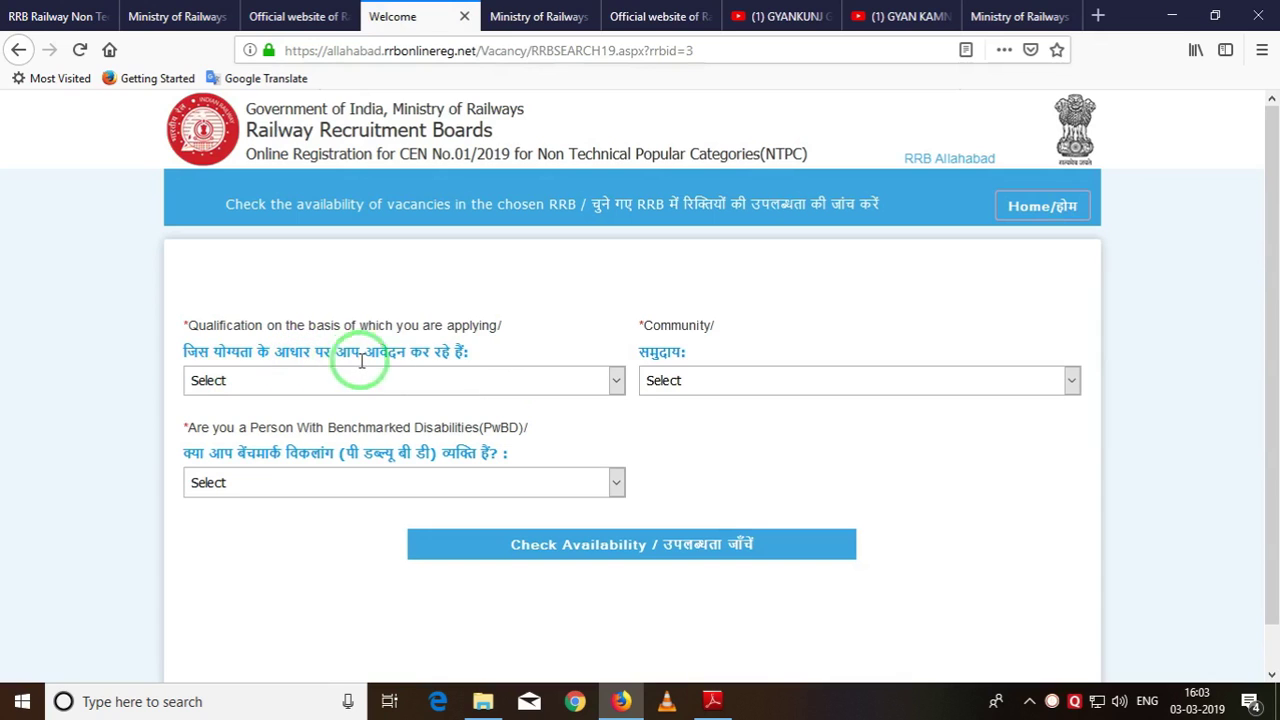
# Choose GRADUATE OR ITS EQUIVALENT, OBC-NON CREAMY LAYER and PwBD No, then check availability.
pyautogui.click(490, 388)
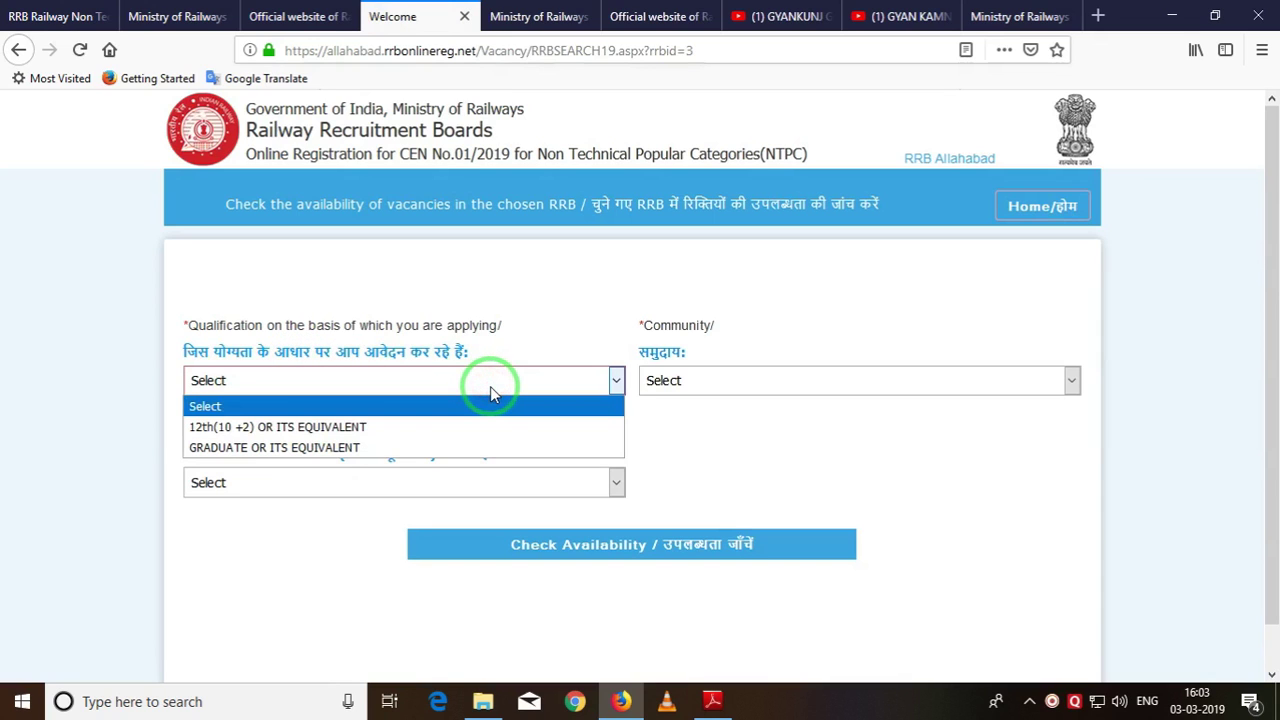
pyautogui.click(490, 386)
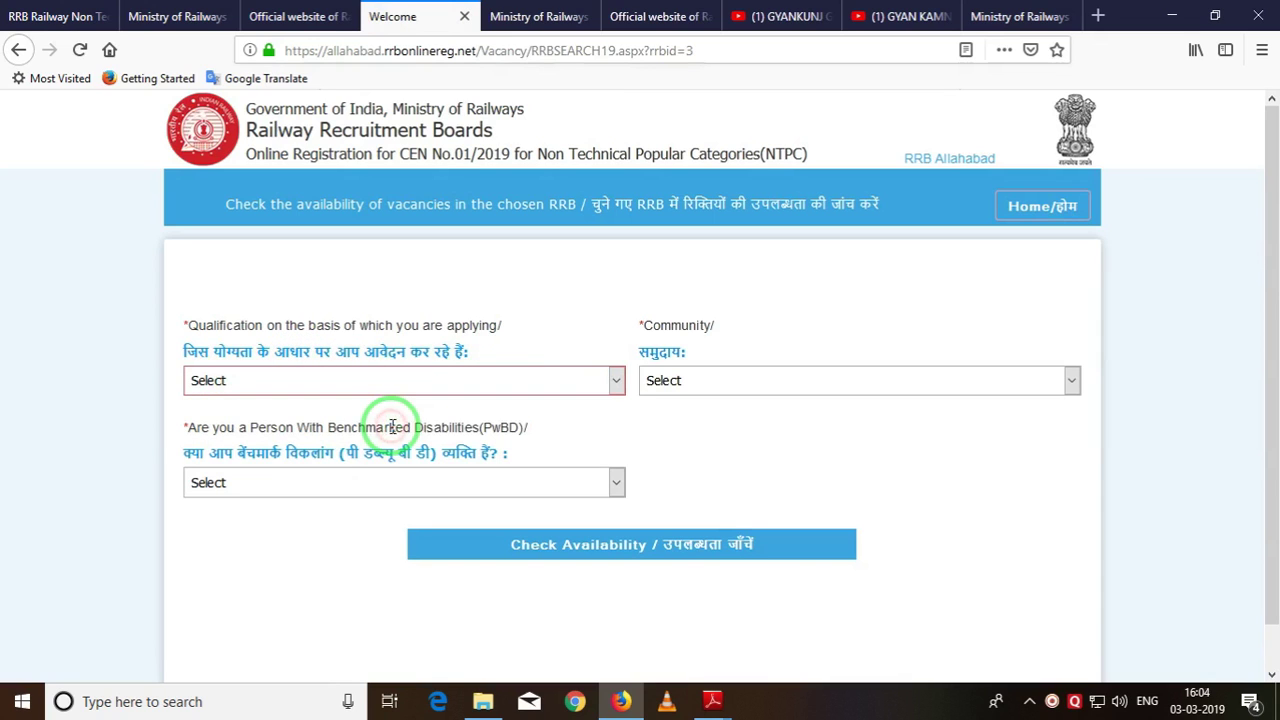
pyautogui.click(547, 388)
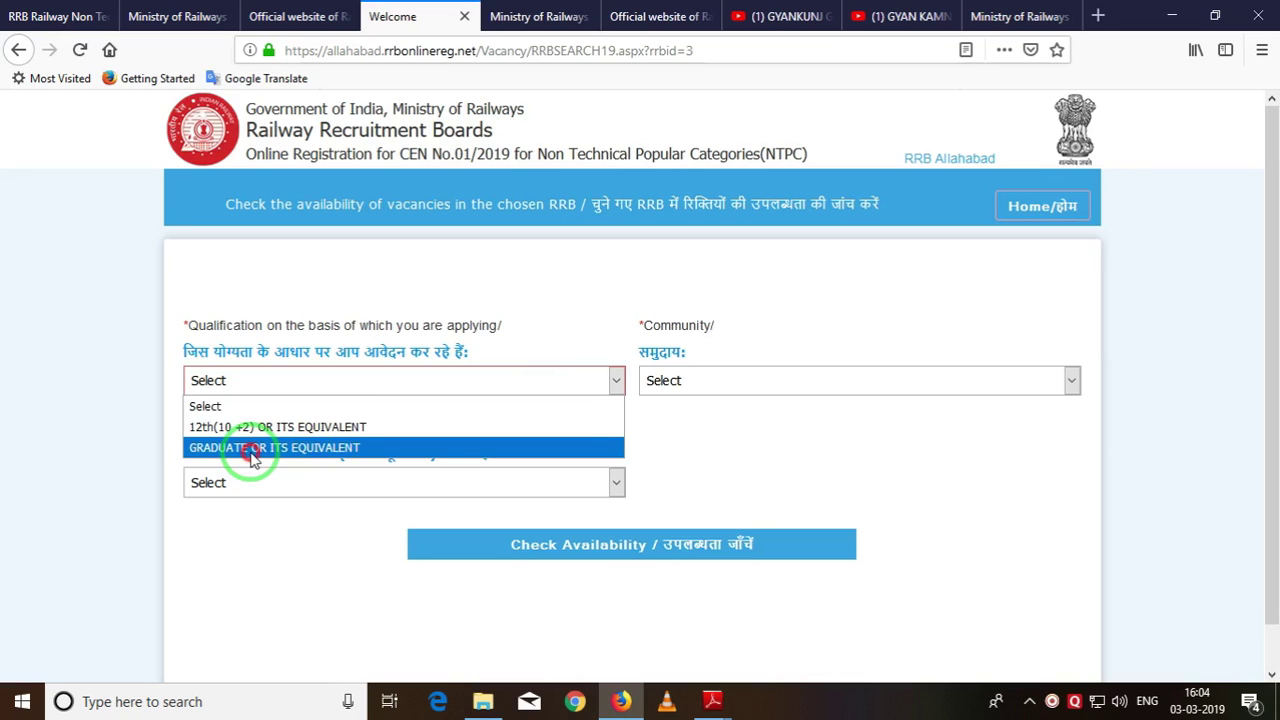
pyautogui.click(253, 452)
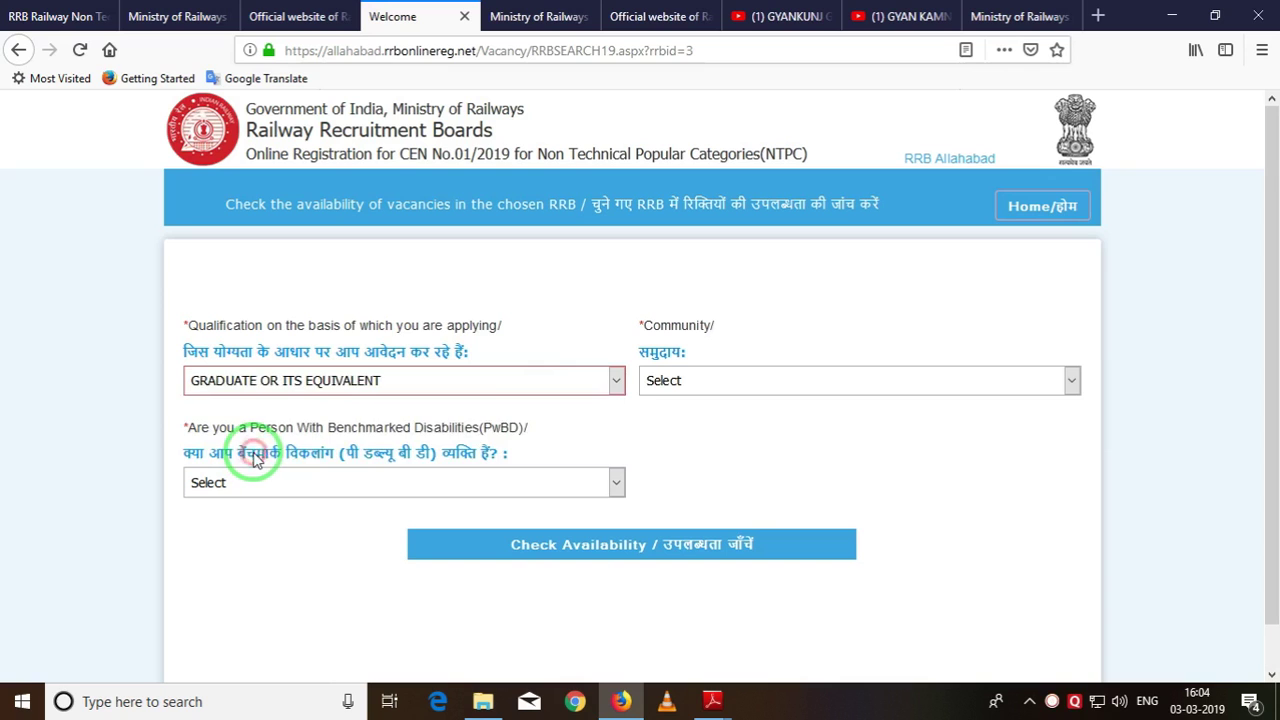
pyautogui.click(668, 392)
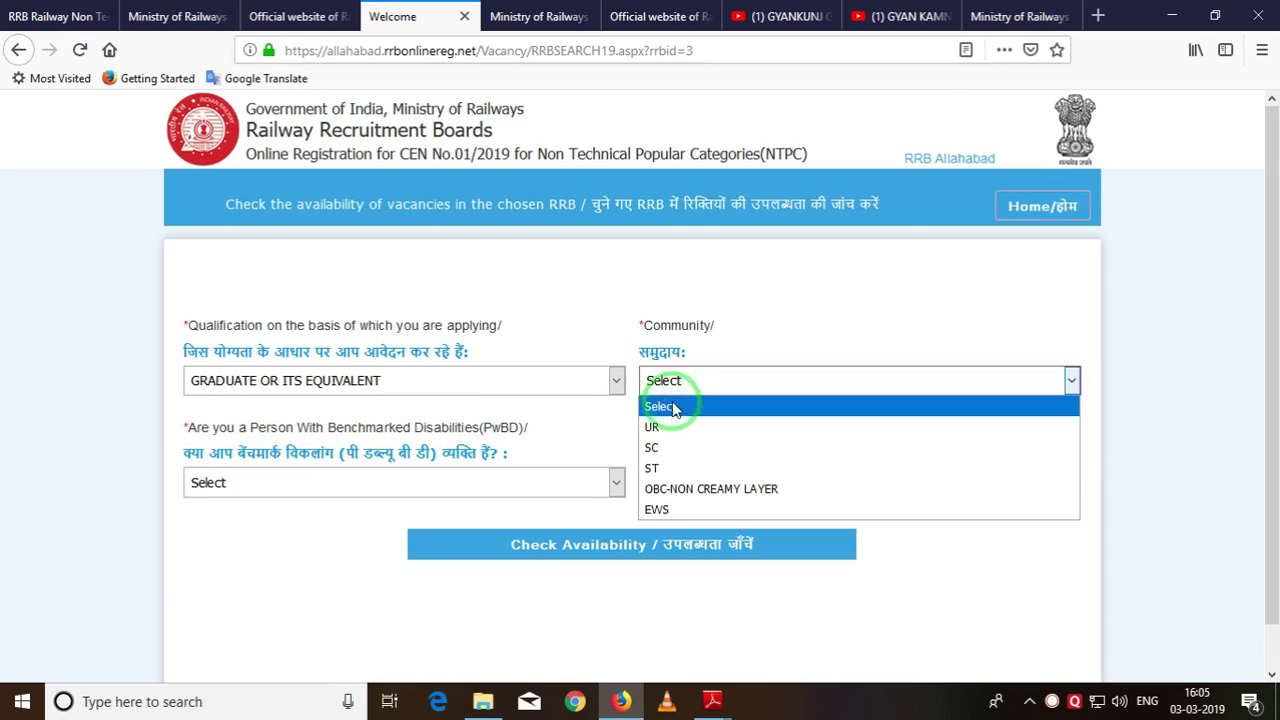
pyautogui.click(669, 488)
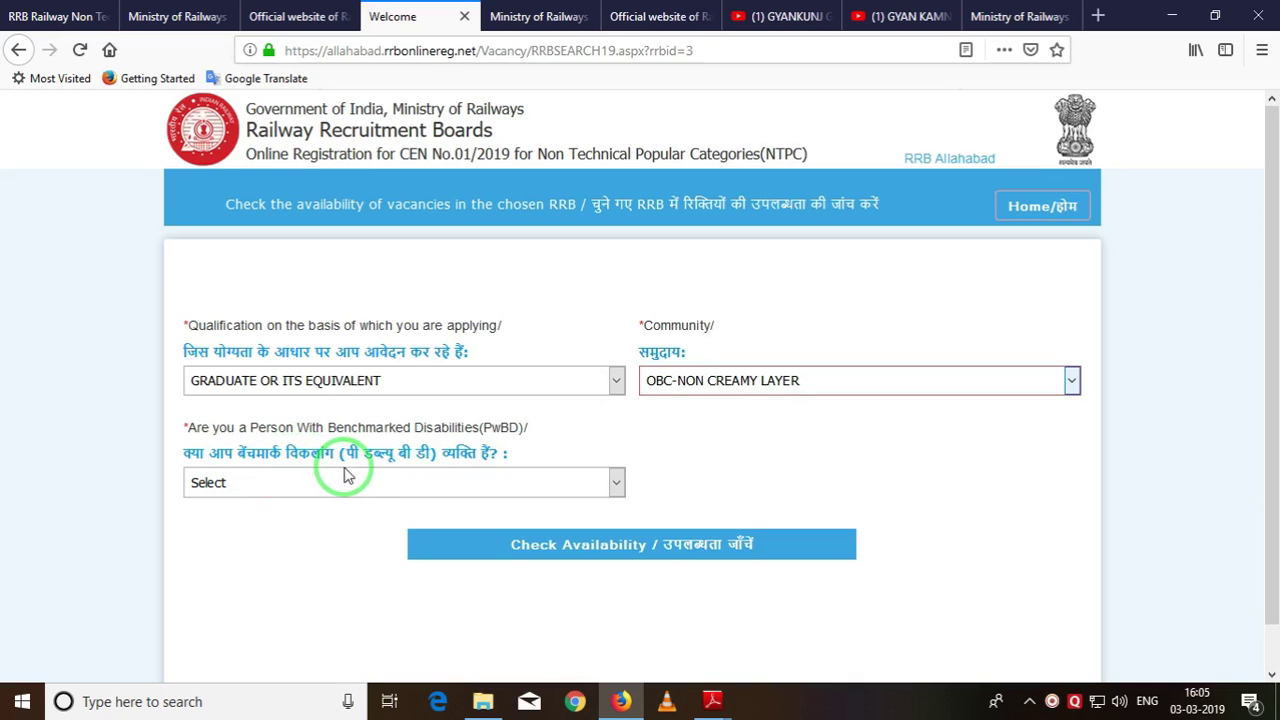
pyautogui.click(366, 482)
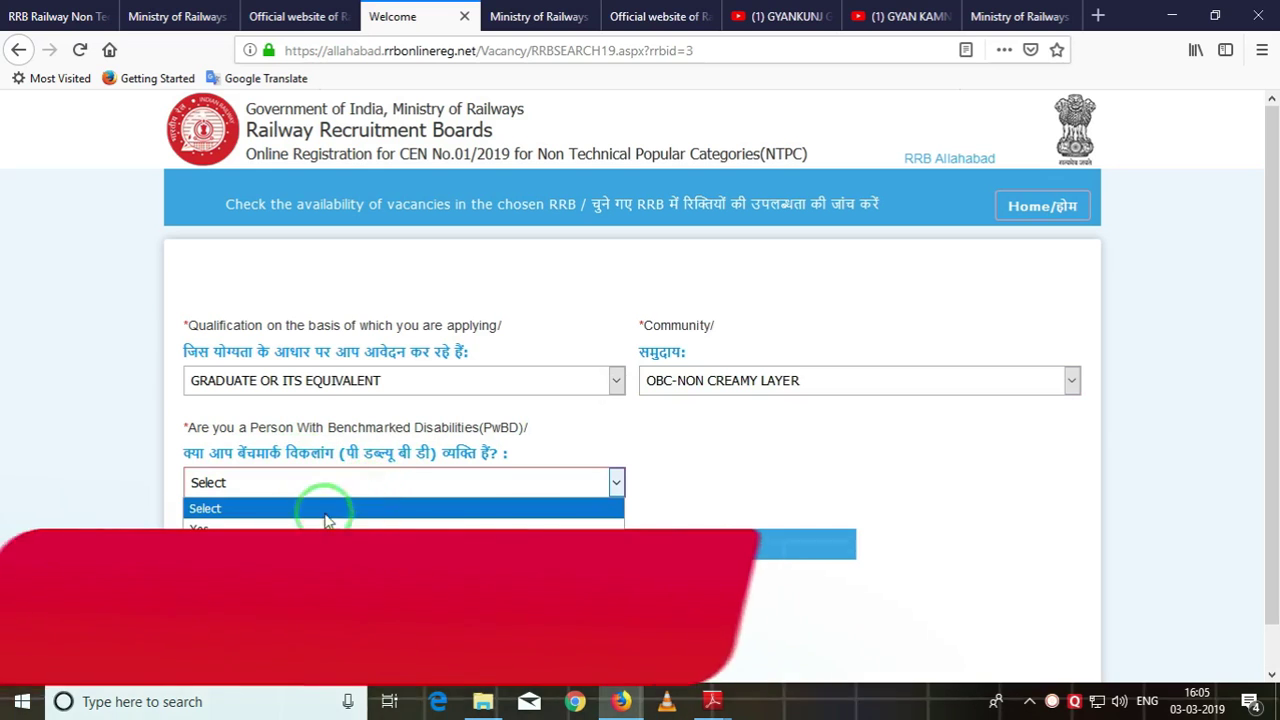
pyautogui.click(200, 549)
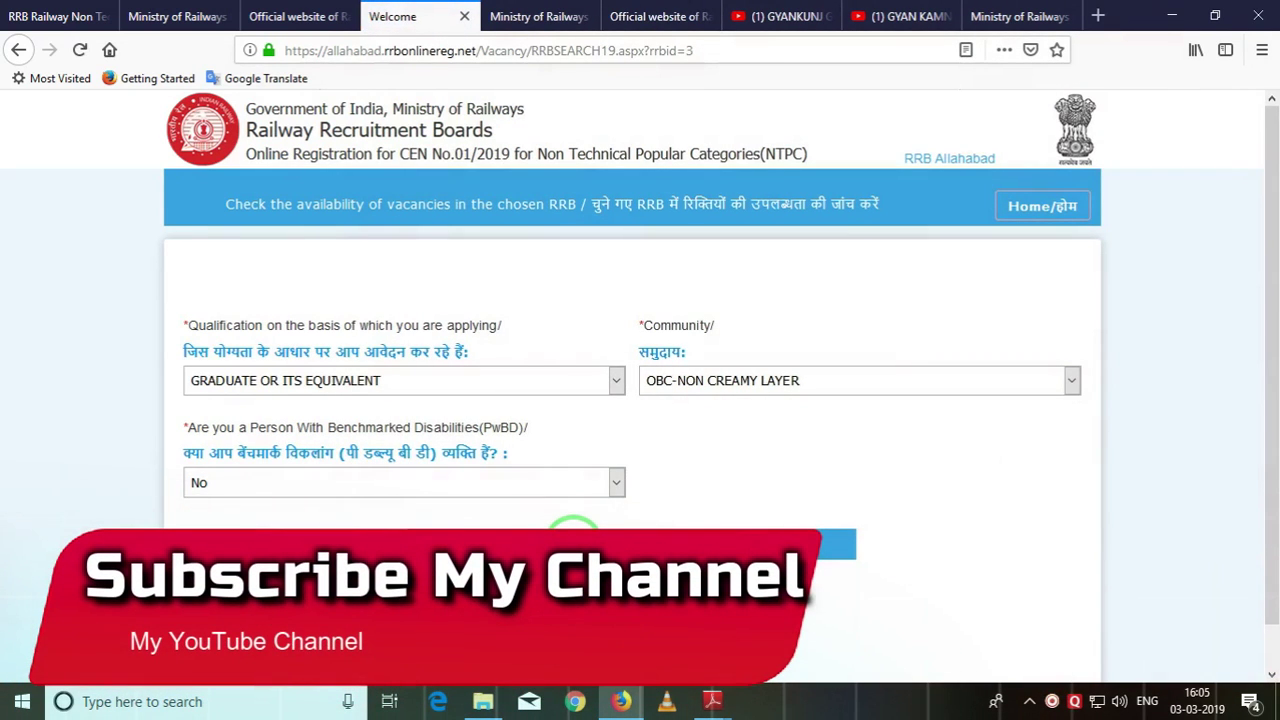
pyautogui.click(573, 532)
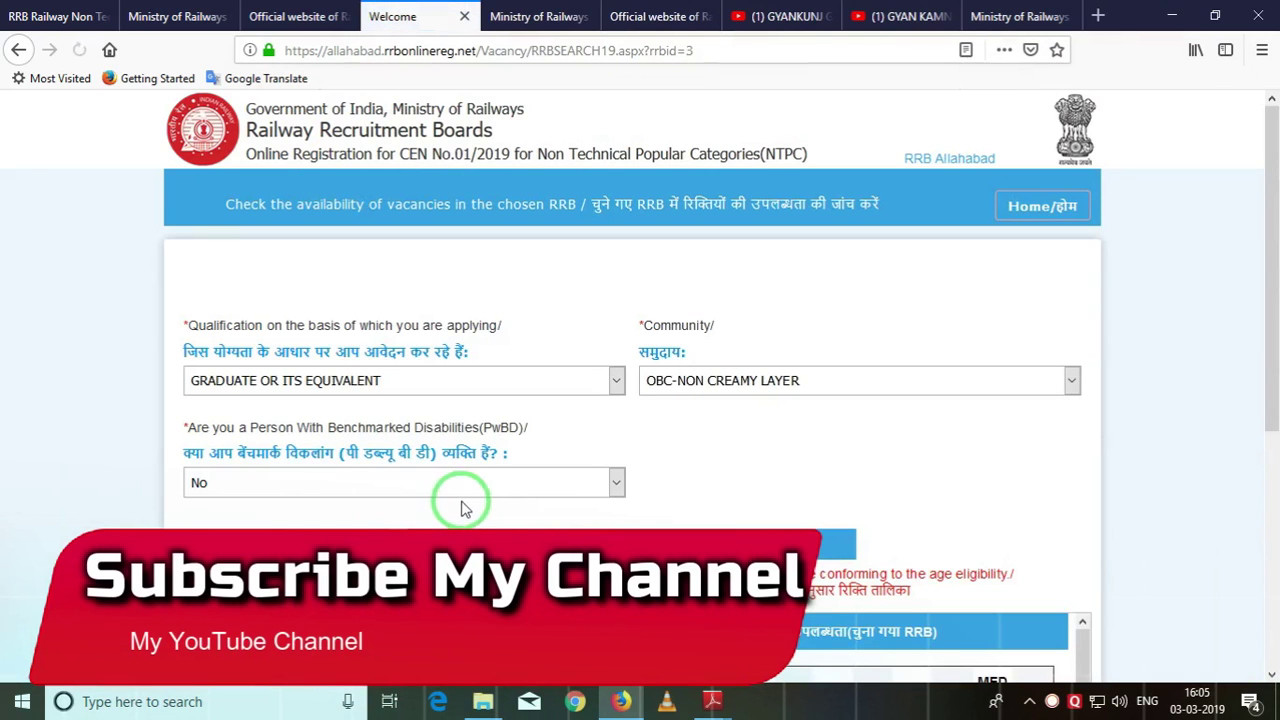
# Scroll the vacancy table down to the Other RRBs section and apply to RRB Ahmedabad.
pyautogui.scroll(-5, 431, 491)
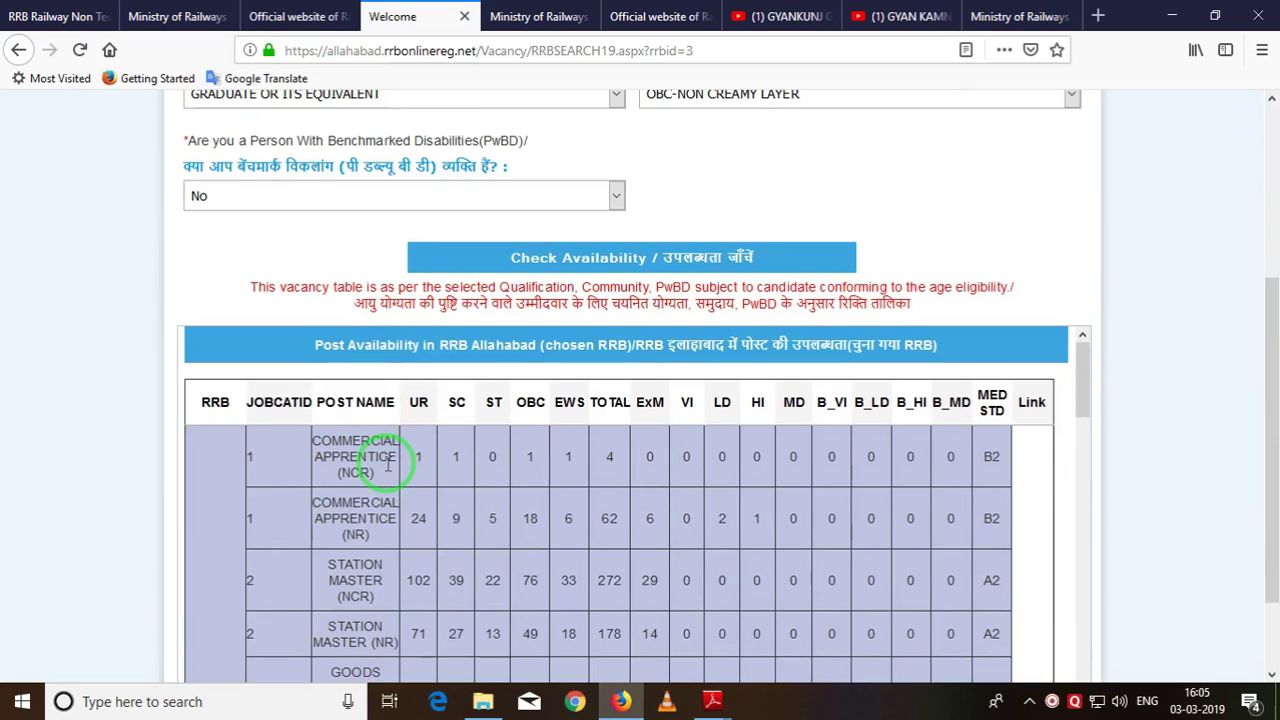
pyautogui.scroll(-1, 388, 463)
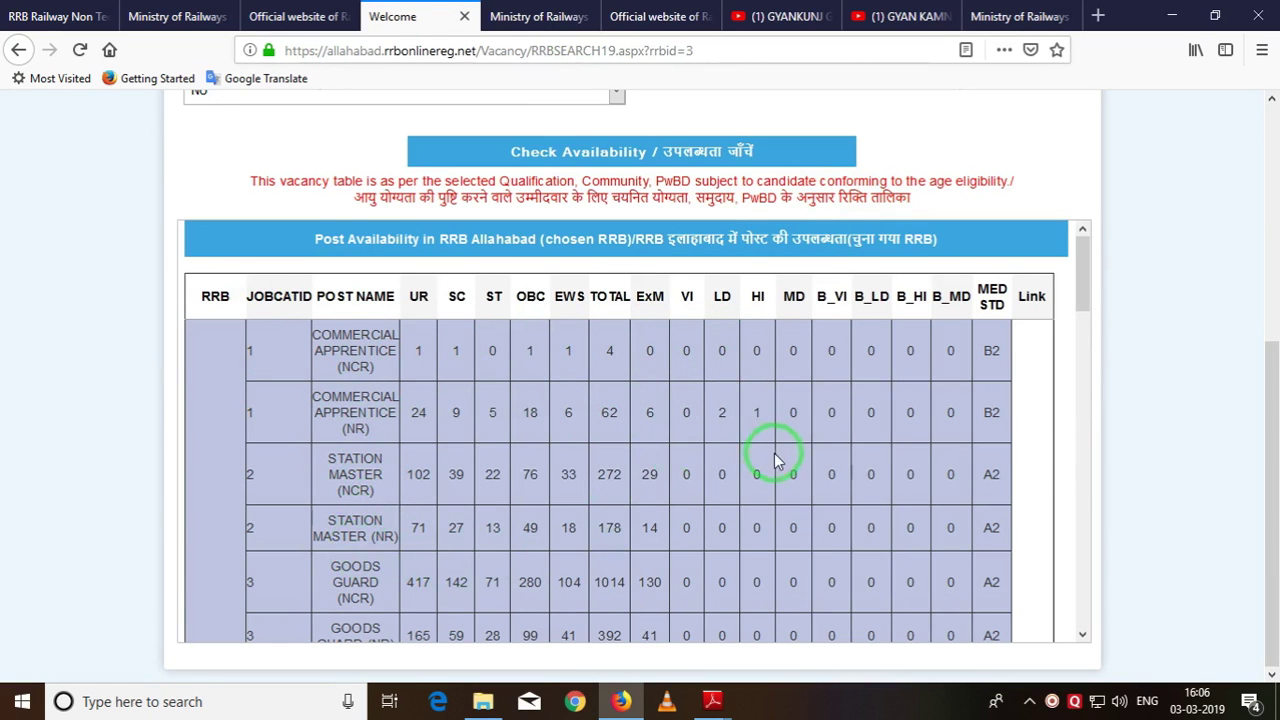
pyautogui.scroll(-5, 778, 462)
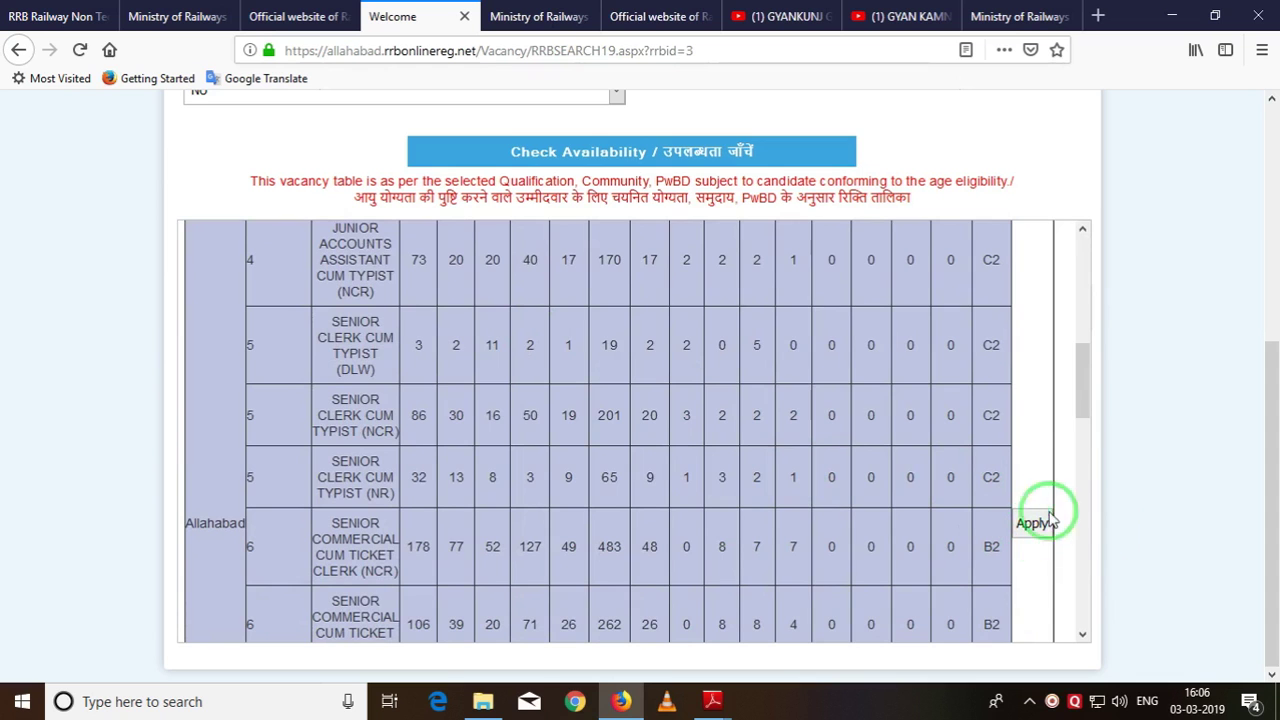
pyautogui.moveTo(1089, 386); pyautogui.dragTo(1085, 414)
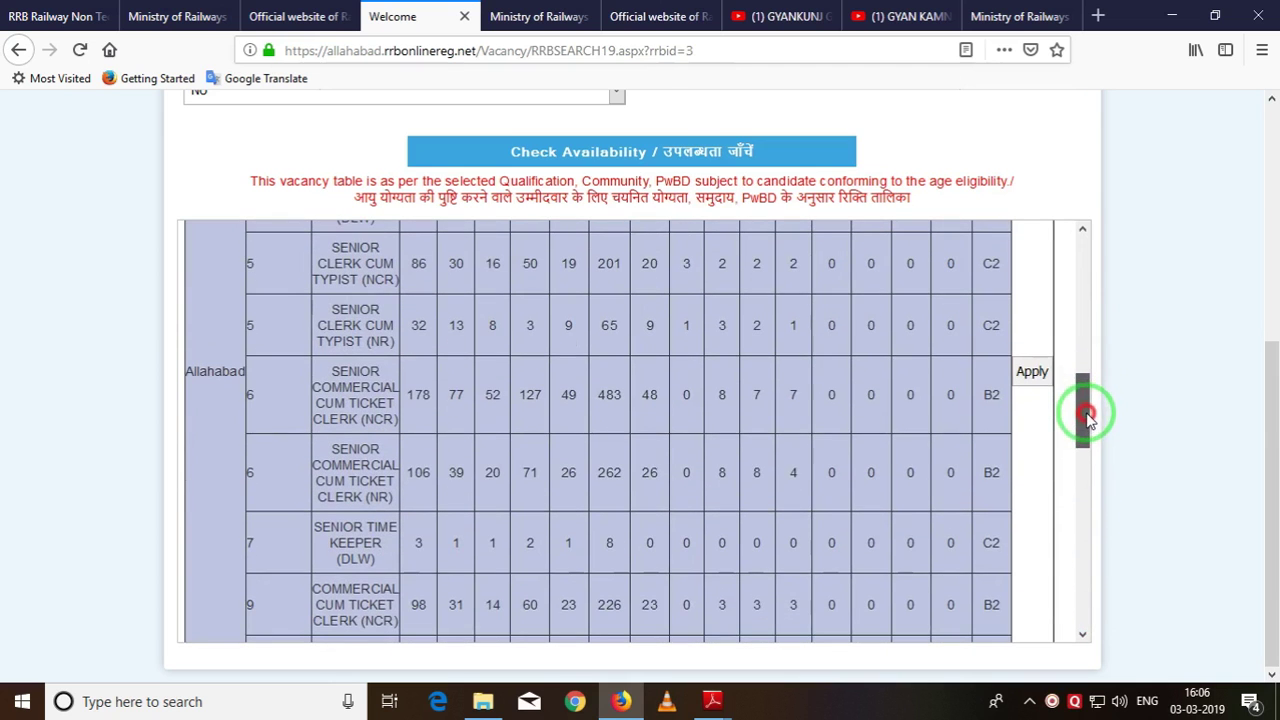
pyautogui.scroll(-1, 562, 470)
pyautogui.moveTo(1076, 419); pyautogui.dragTo(1062, 584)
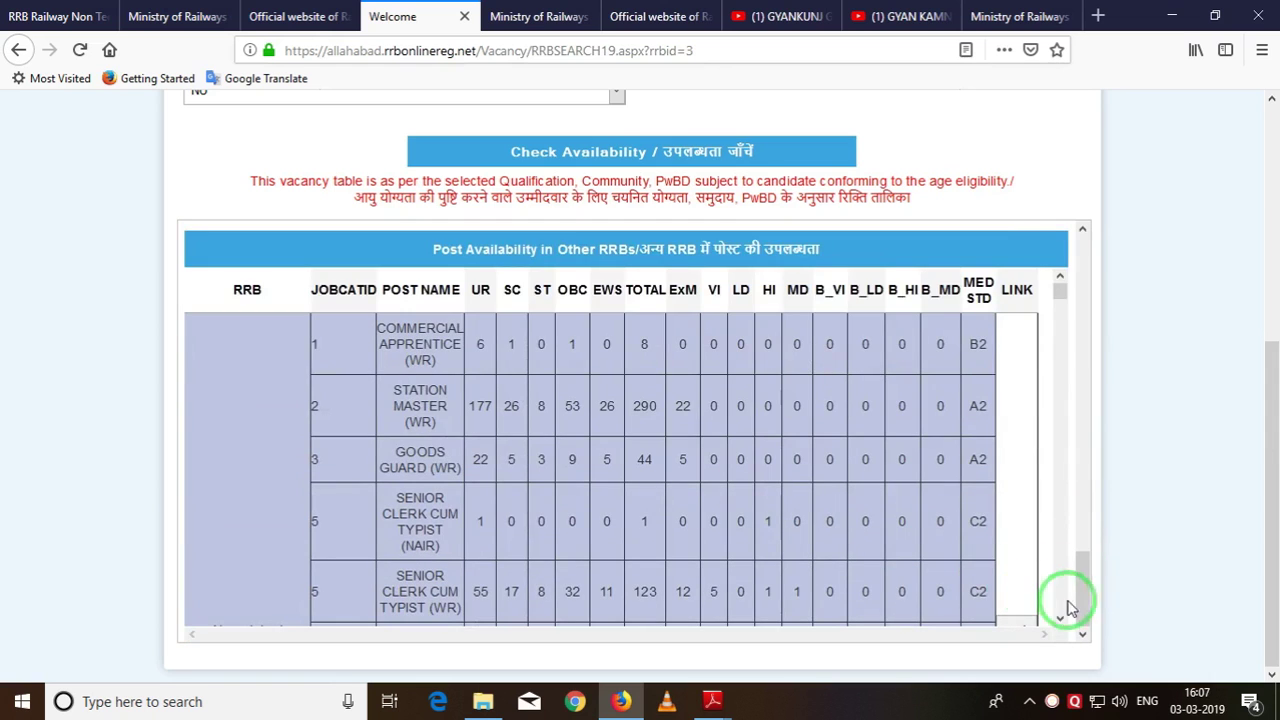
pyautogui.scroll(-3, 1061, 602)
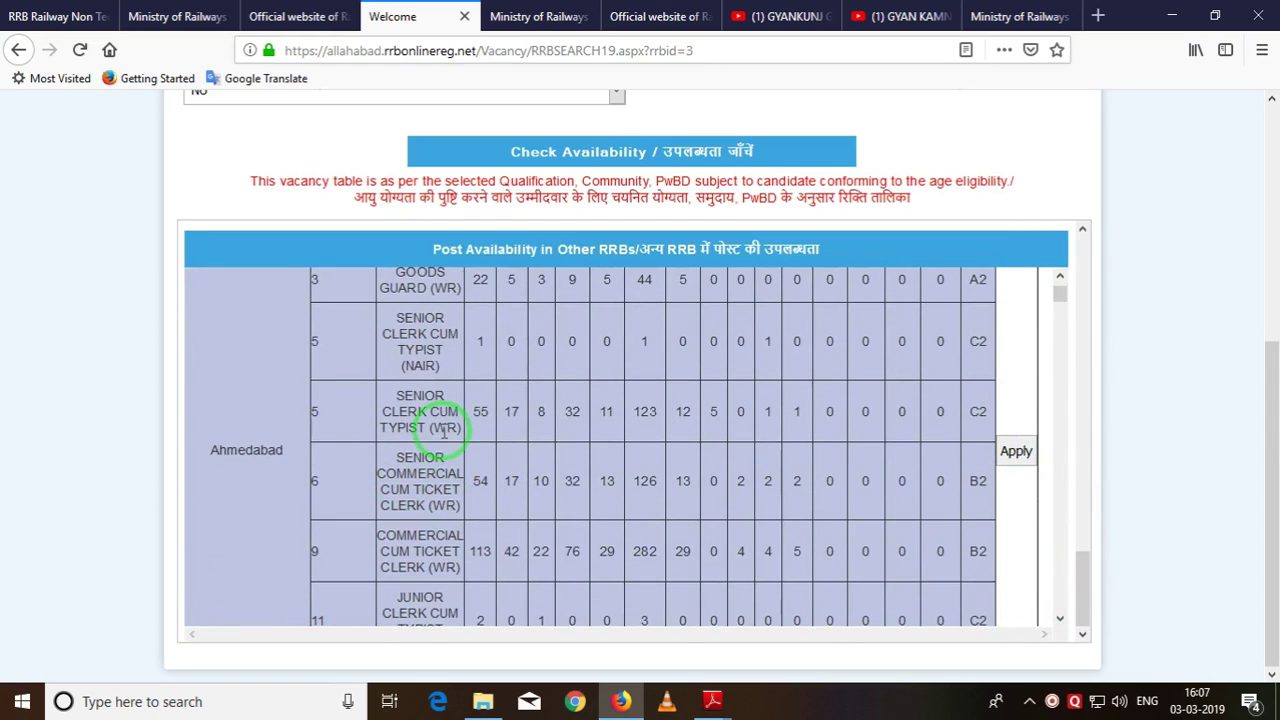
pyautogui.scroll(4, 614, 457)
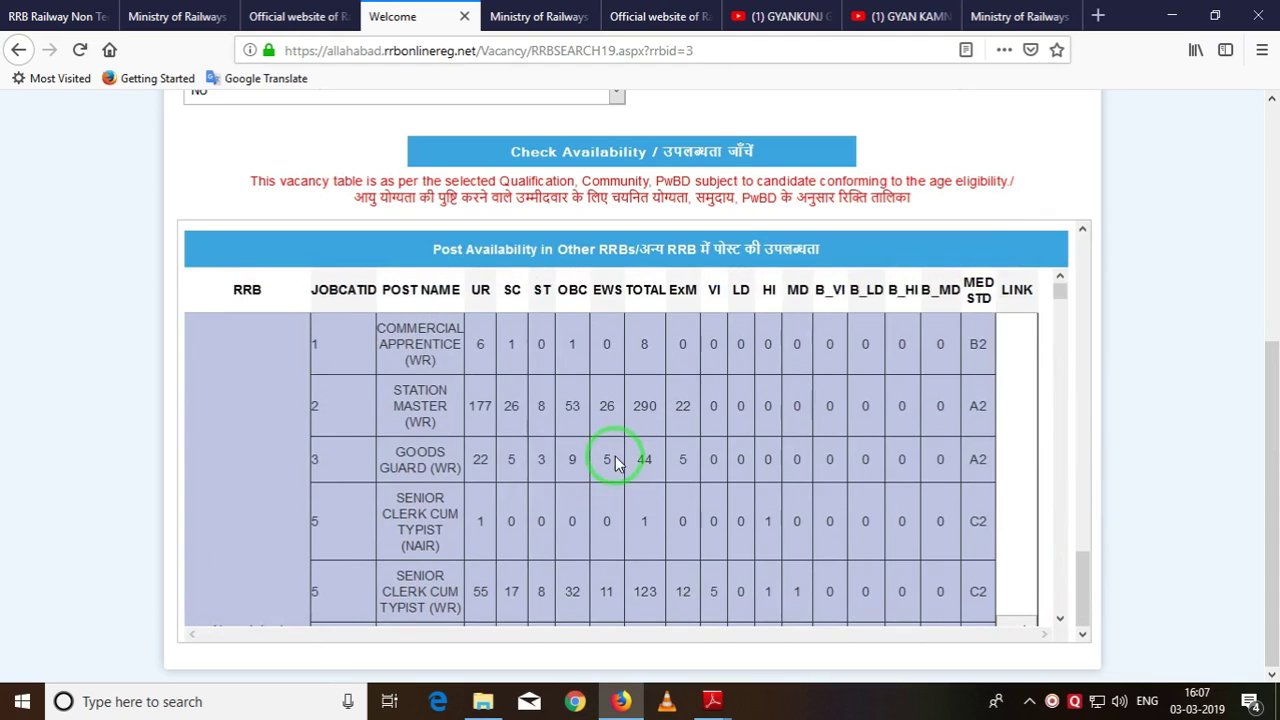
pyautogui.scroll(-10, 570, 455)
pyautogui.scroll(-12, 578, 445)
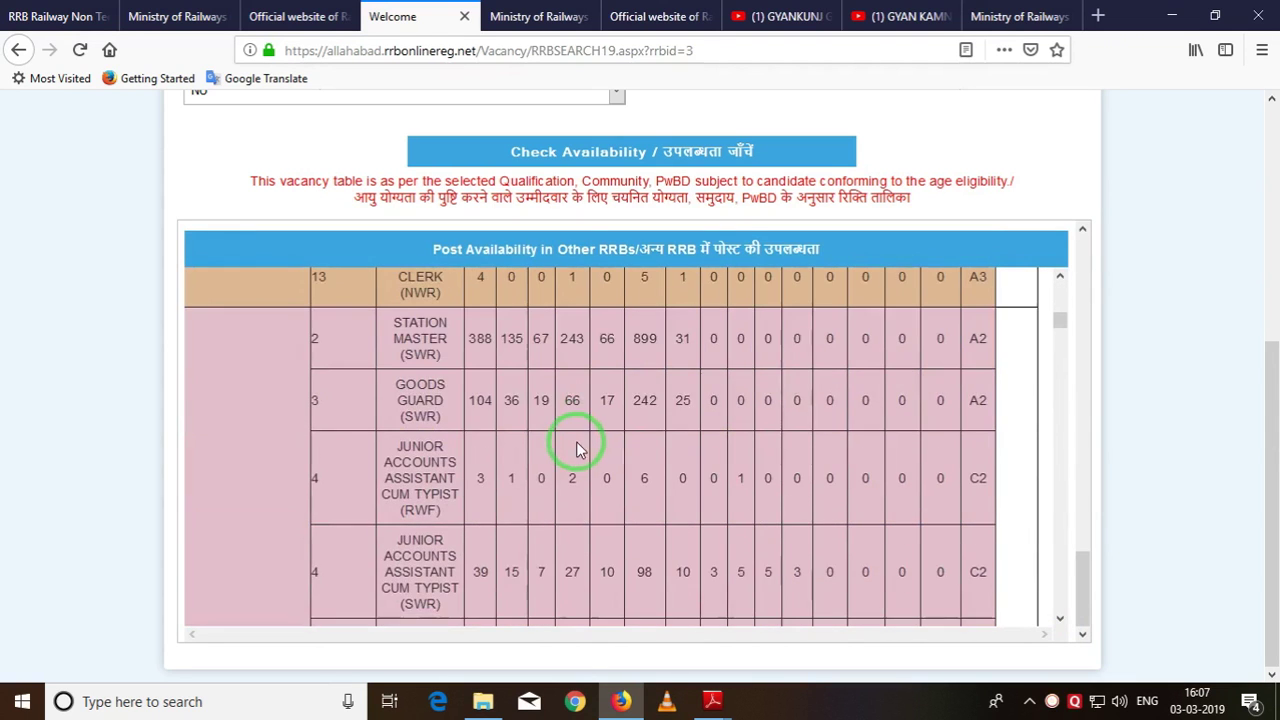
pyautogui.scroll(-2, 594, 457)
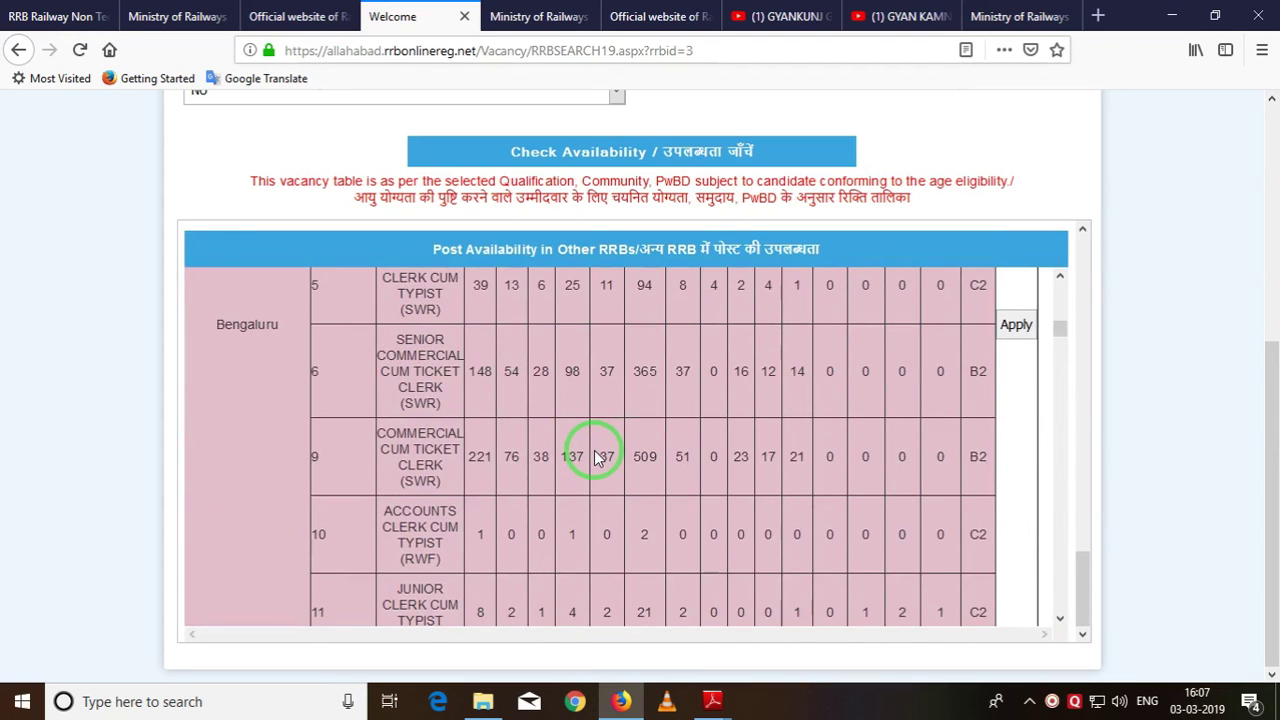
pyautogui.scroll(8, 280, 378)
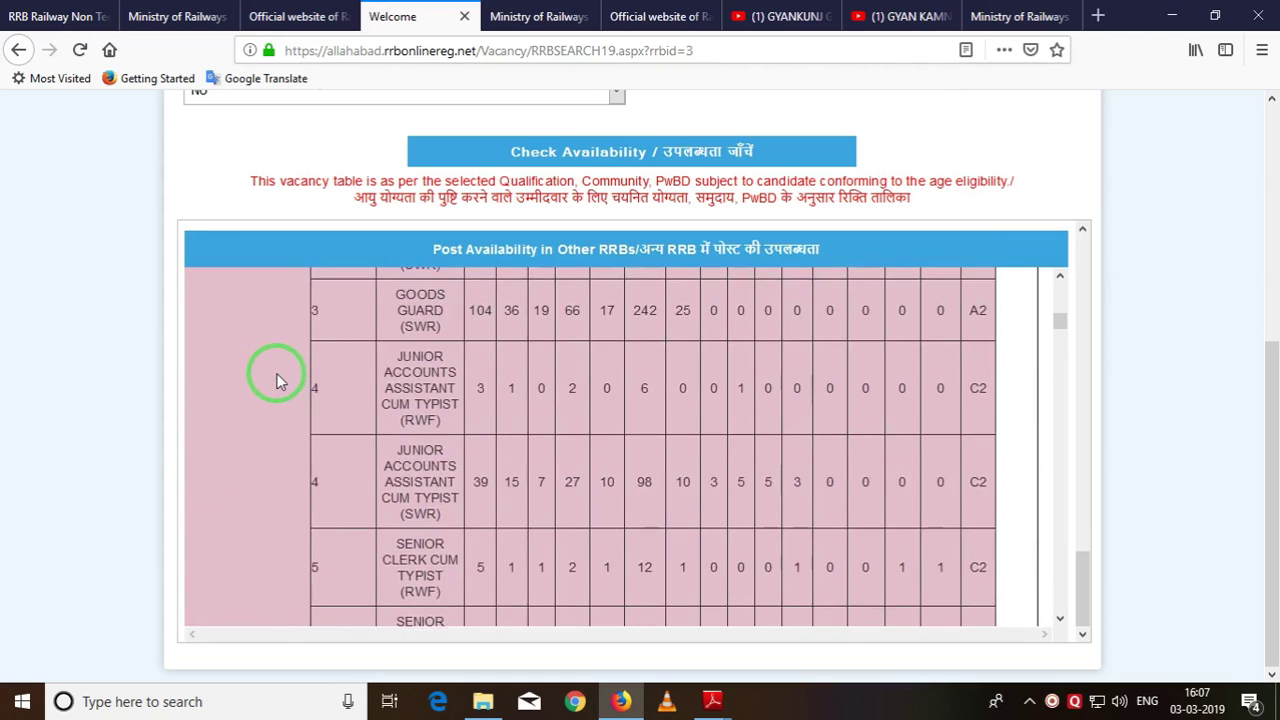
pyautogui.scroll(8, 276, 372)
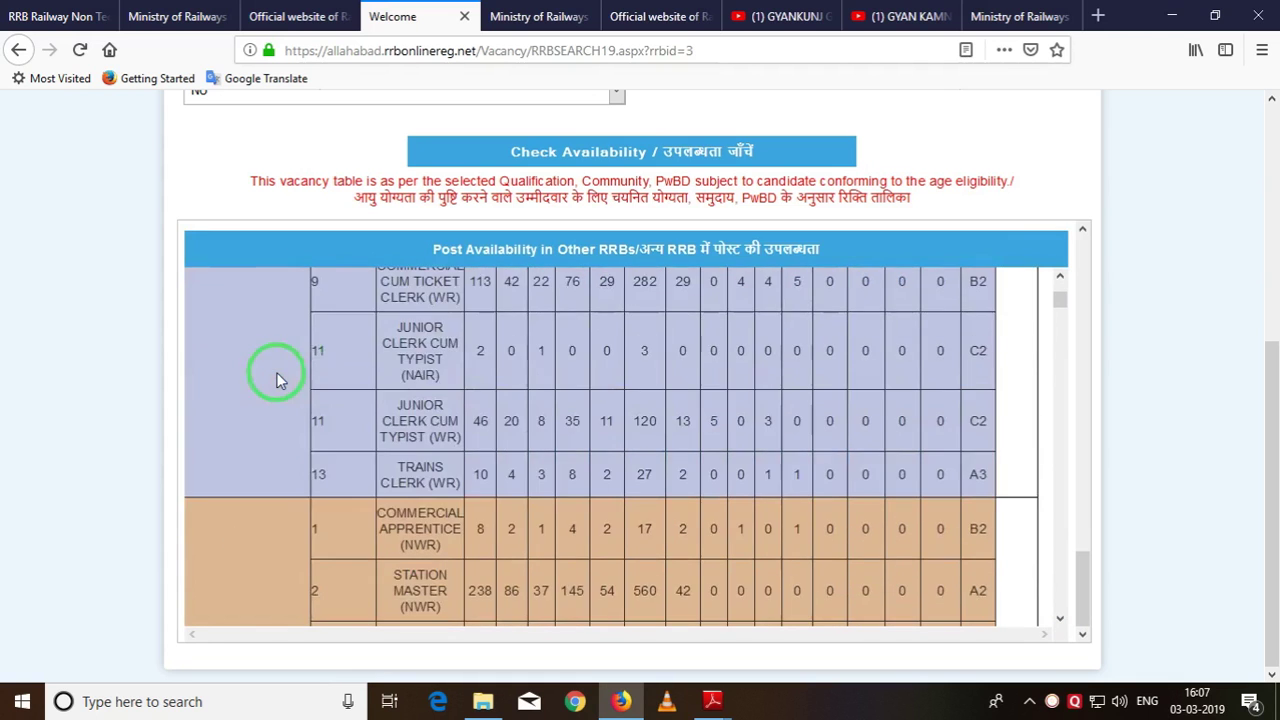
pyautogui.scroll(-4, 357, 419)
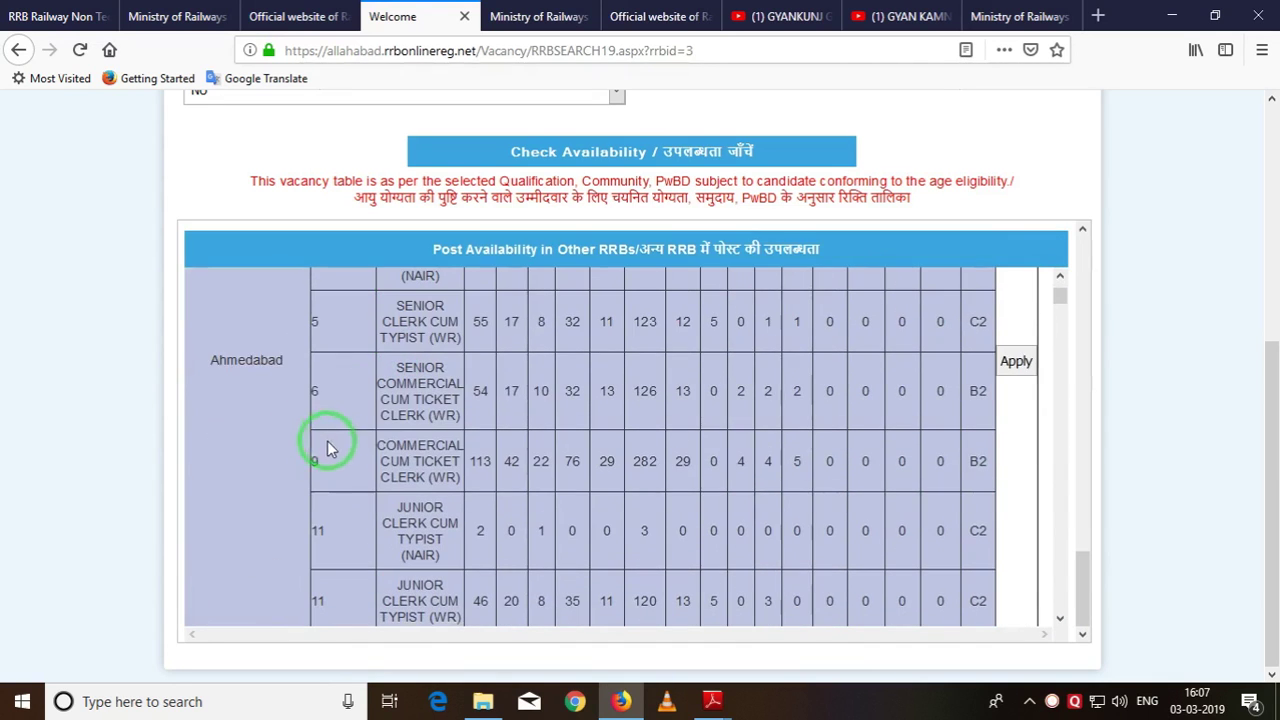
pyautogui.click(1013, 362)
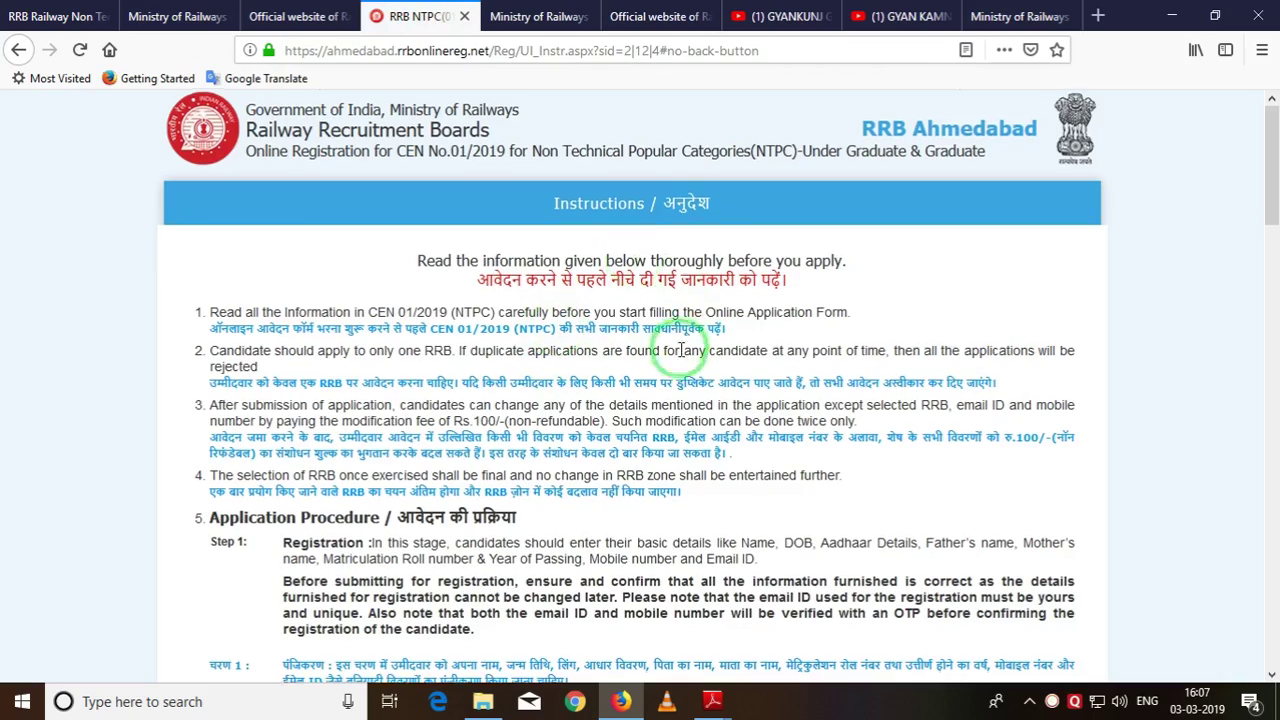
# Confirm reading the CEN instructions and meeting eligibility, then submit the declarations.
pyautogui.scroll(-5, 640, 345)
pyautogui.scroll(-15, 672, 375)
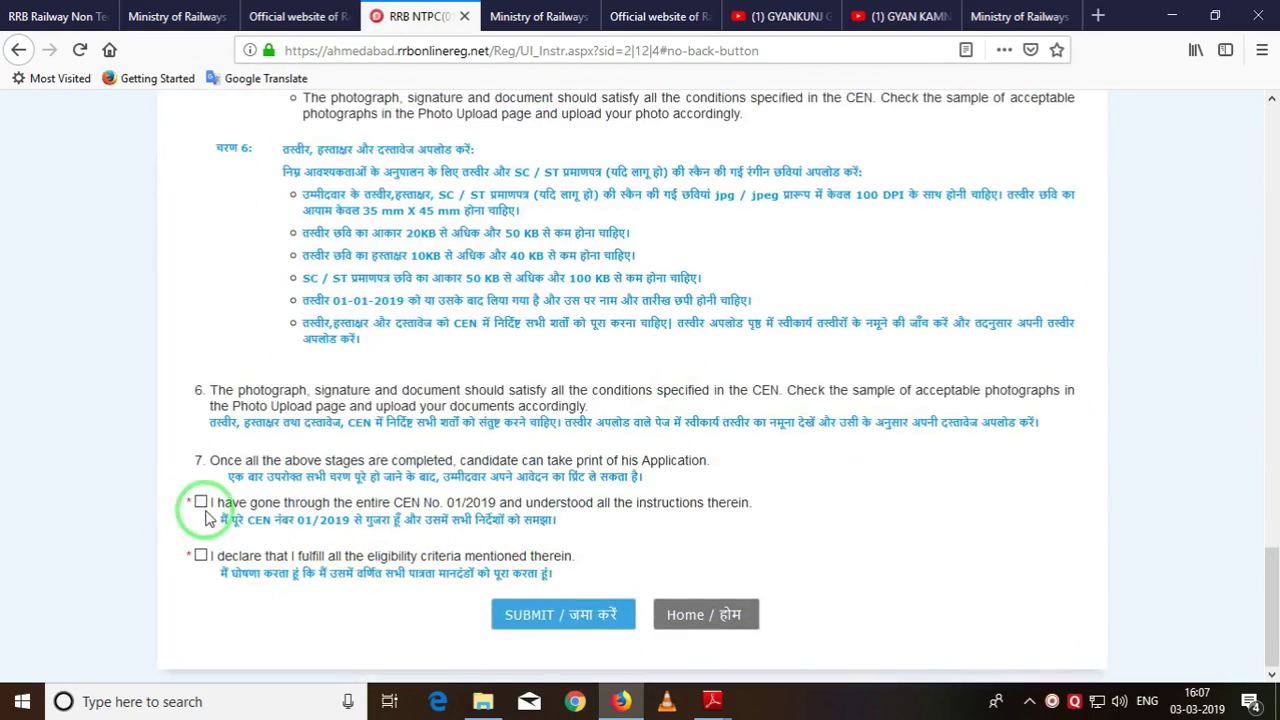
pyautogui.click(200, 502)
pyautogui.click(200, 553)
pyautogui.click(560, 626)
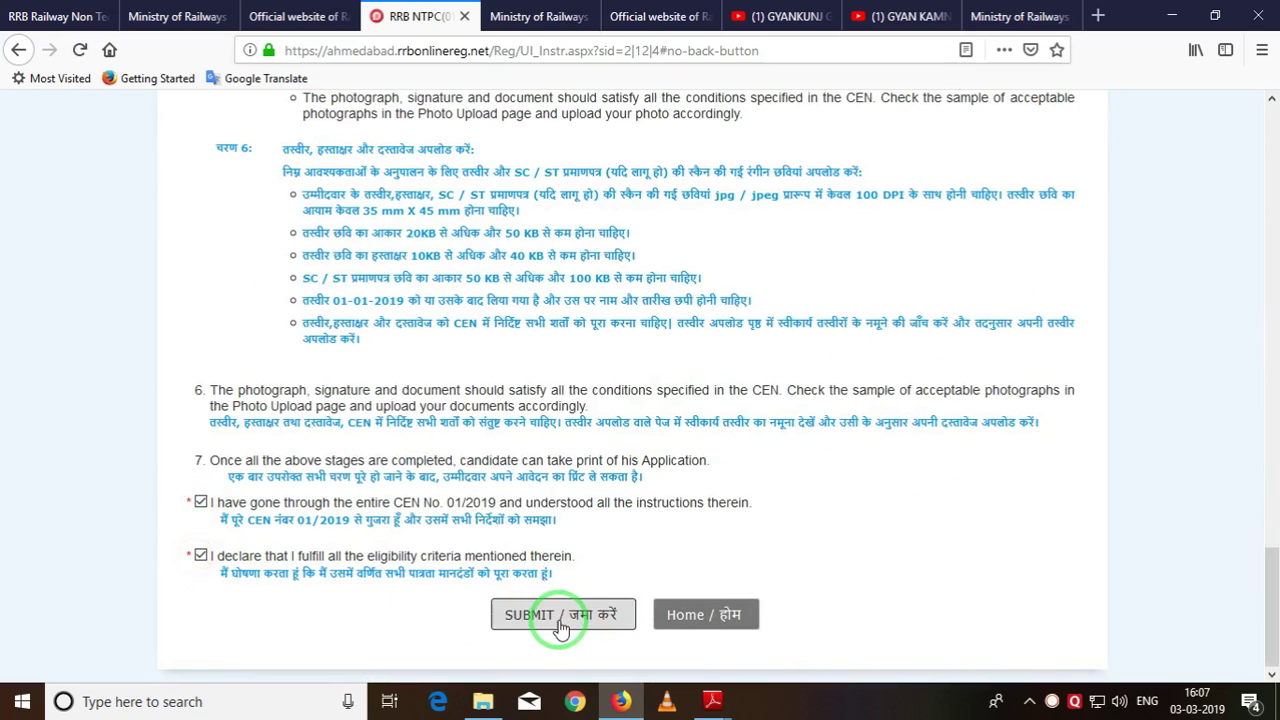
pyautogui.click(563, 621)
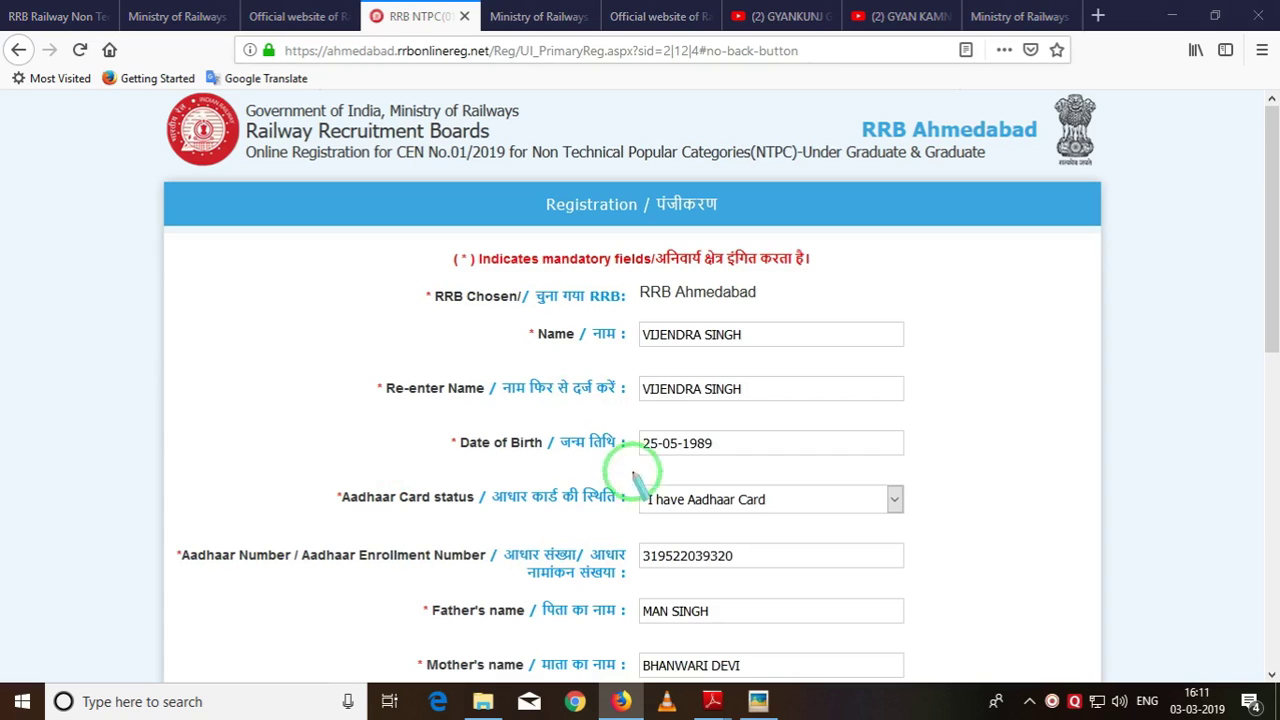
# Highlight the filled name, date of birth, Aadhaar and father's name fields, then clear the marks.
pyautogui.moveTo(637, 313); pyautogui.dragTo(755, 348)
pyautogui.moveTo(628, 370); pyautogui.dragTo(760, 397)
pyautogui.moveTo(614, 418)
pyautogui.mouseDown()
pyautogui.moveTo(648, 470)
pyautogui.moveTo(795, 471)
pyautogui.mouseUp()
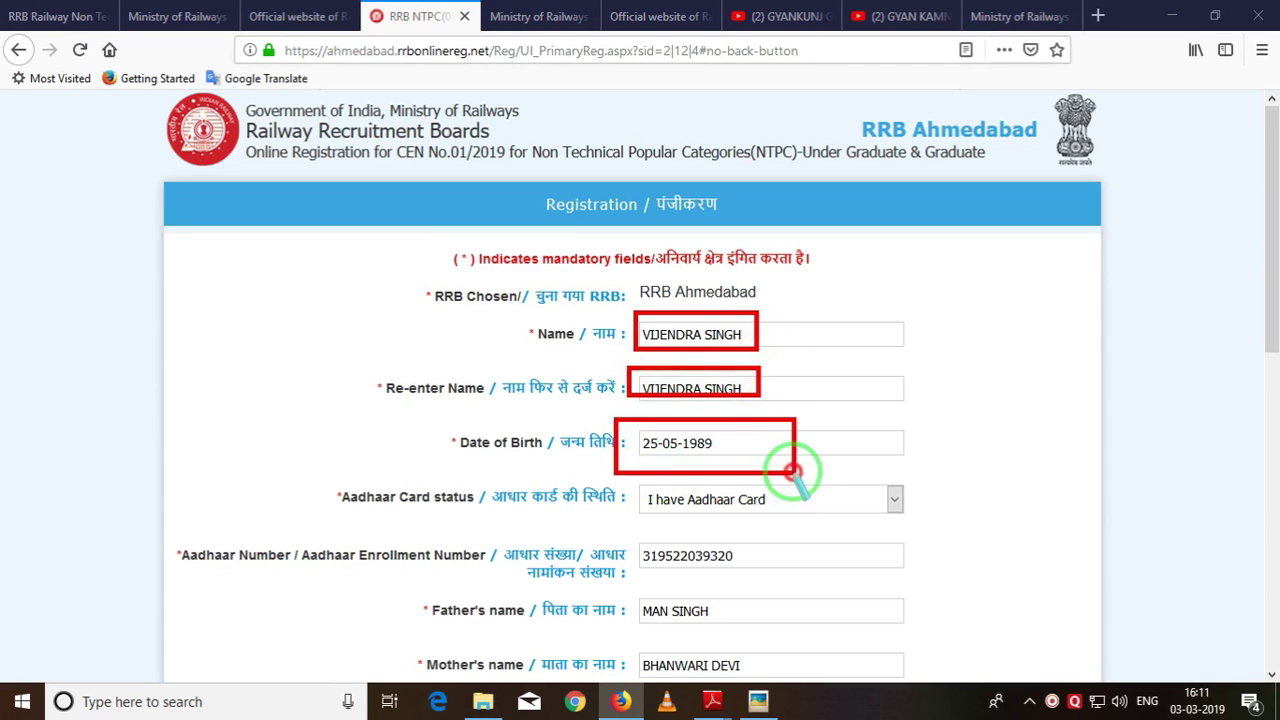
pyautogui.moveTo(620, 481); pyautogui.dragTo(912, 521)
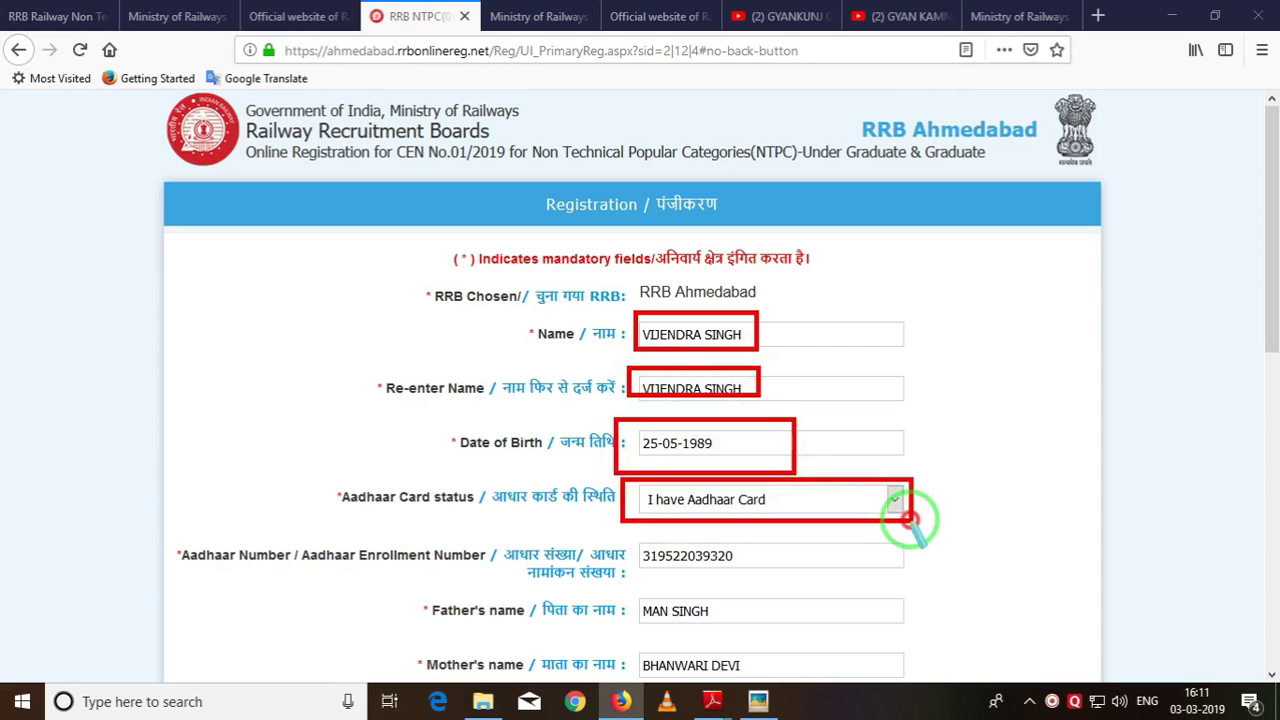
pyautogui.moveTo(614, 535); pyautogui.dragTo(820, 577)
pyautogui.moveTo(644, 600); pyautogui.dragTo(847, 621)
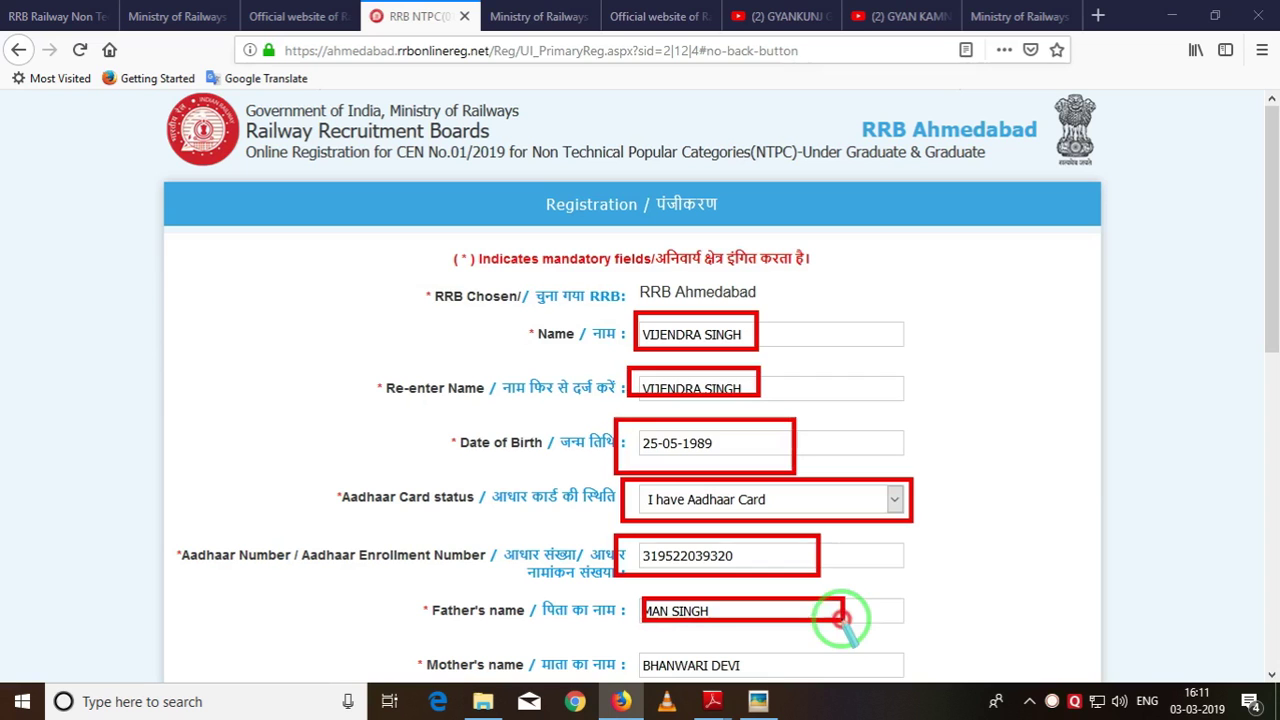
pyautogui.rightClick(1066, 486)
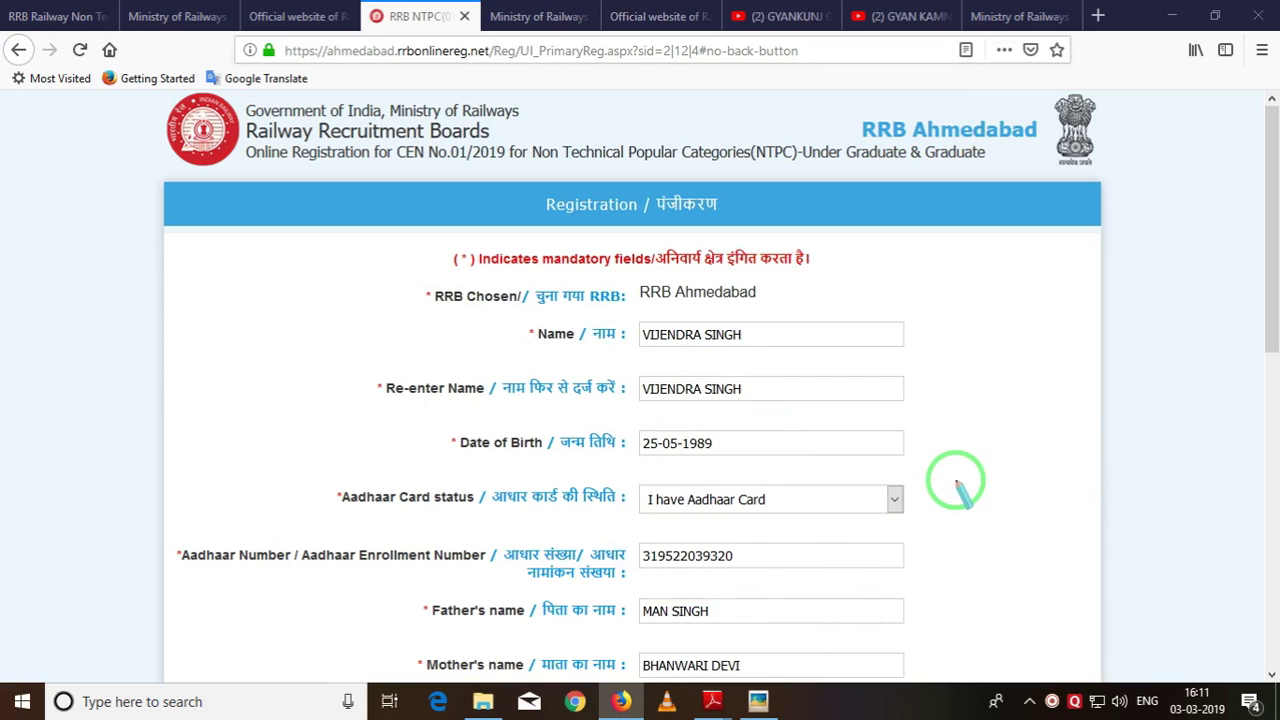
pyautogui.scroll(-5, 950, 484)
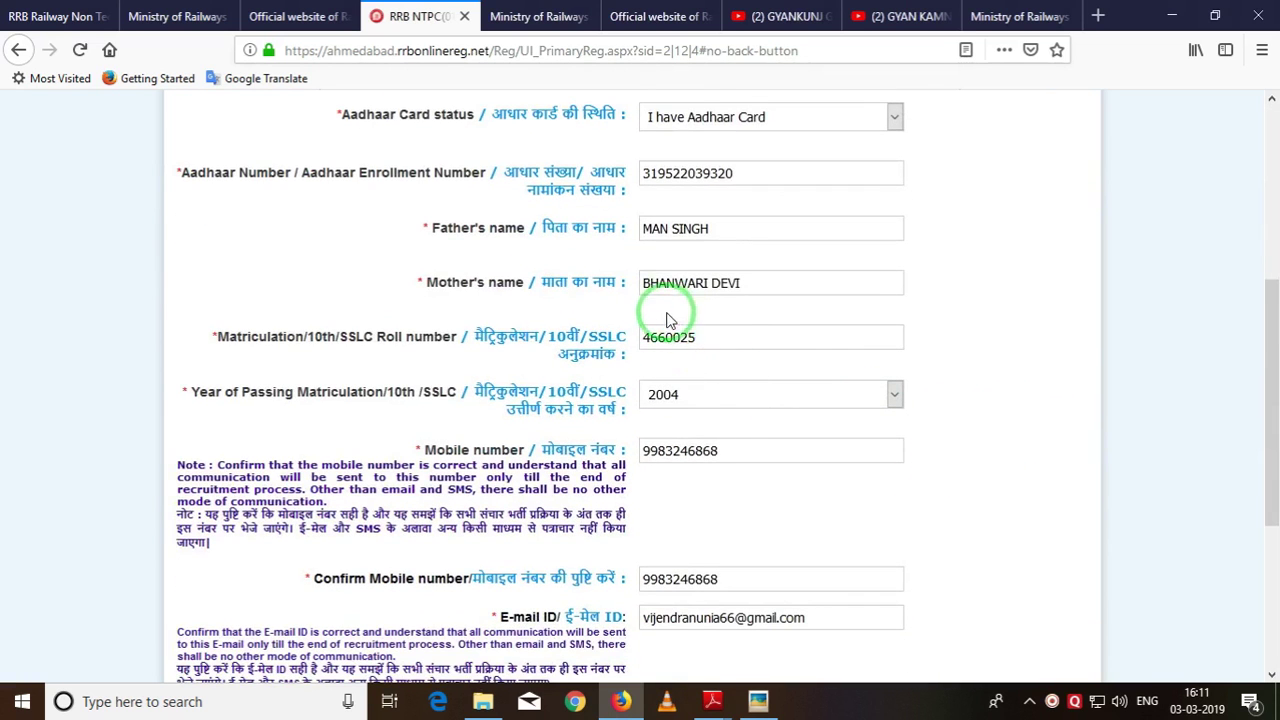
# Review the filled form details, highlighting the matriculation roll number and year of passing.
pyautogui.scroll(-3, 669, 319)
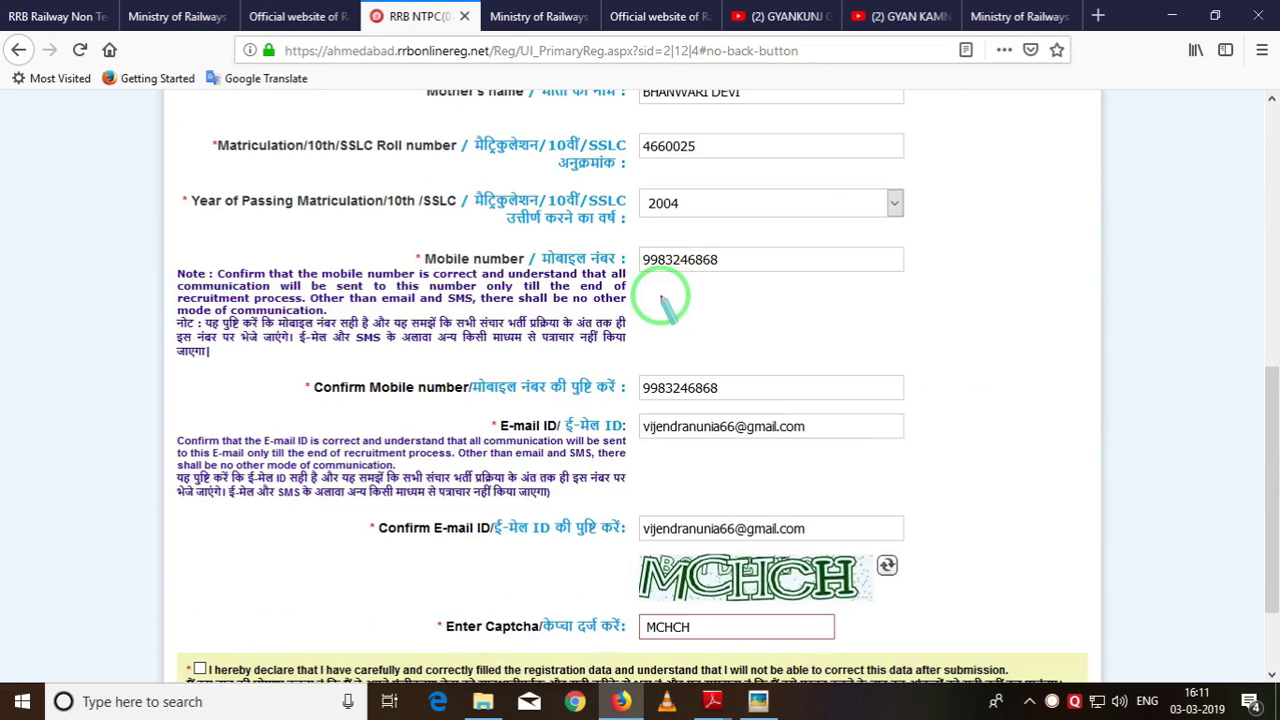
pyautogui.moveTo(608, 112); pyautogui.dragTo(921, 162)
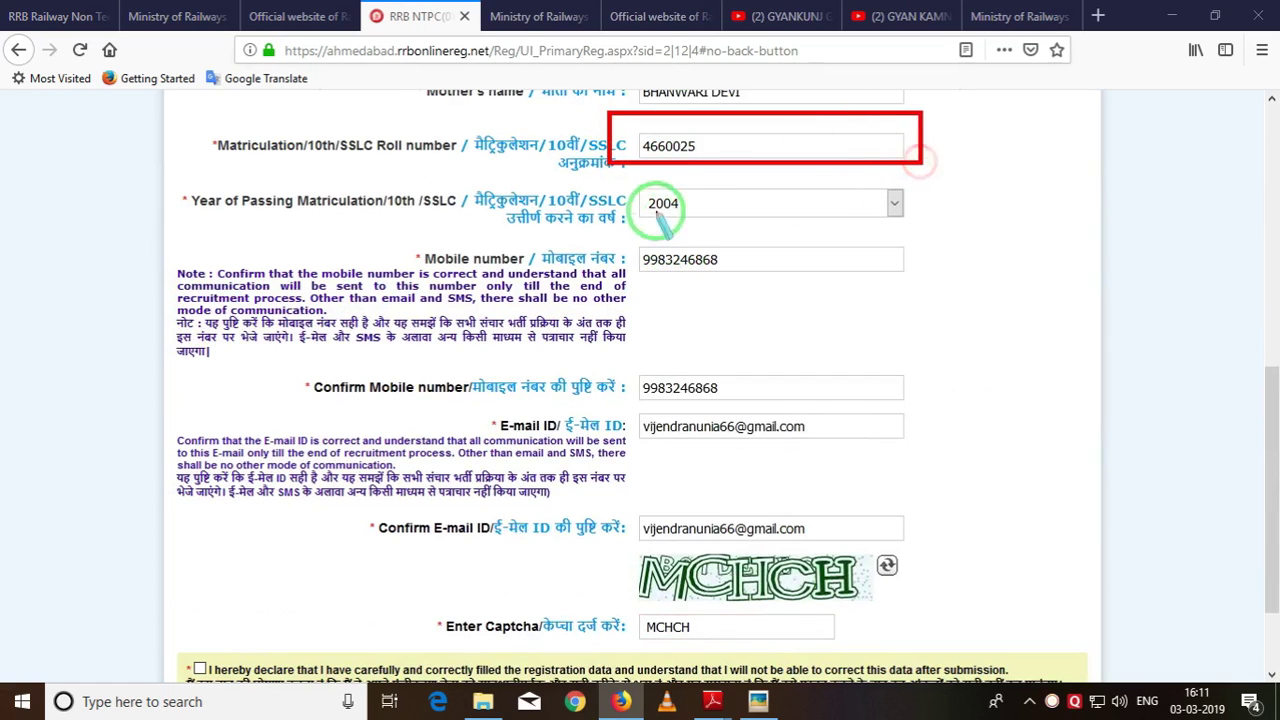
pyautogui.moveTo(591, 178)
pyautogui.mouseDown()
pyautogui.moveTo(706, 226)
pyautogui.moveTo(931, 226)
pyautogui.mouseUp()
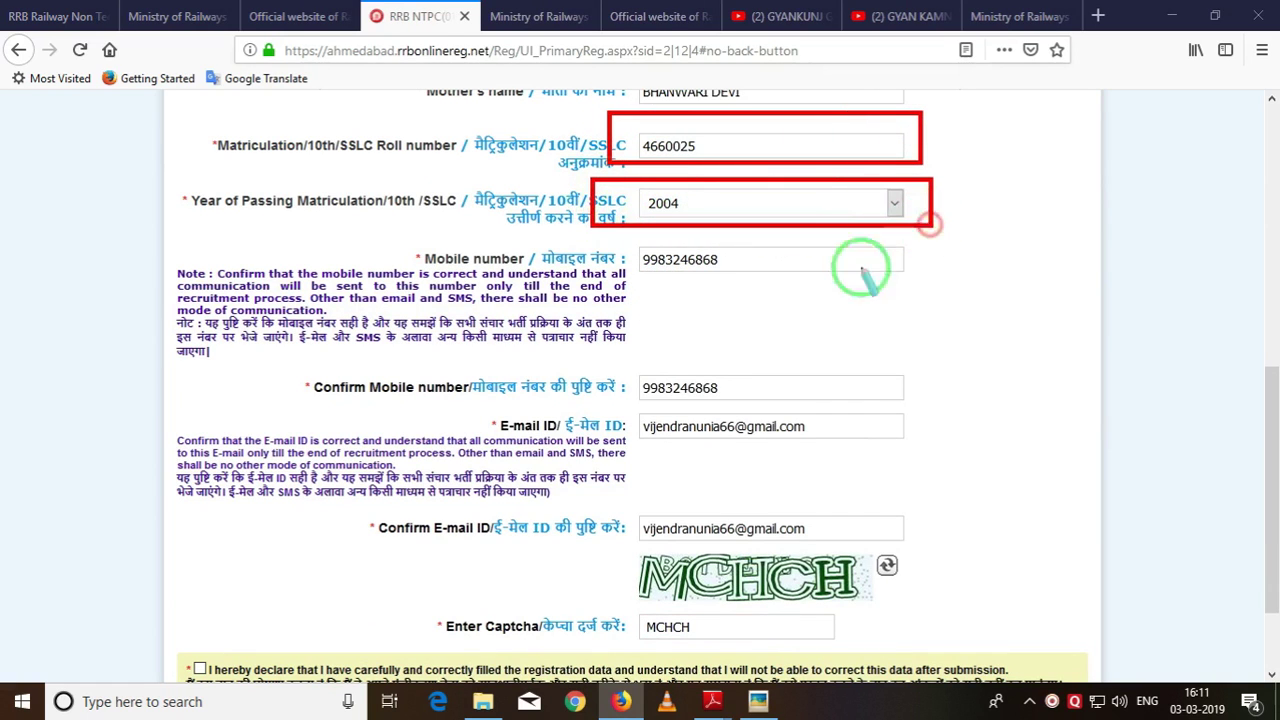
pyautogui.moveTo(616, 232); pyautogui.dragTo(931, 284)
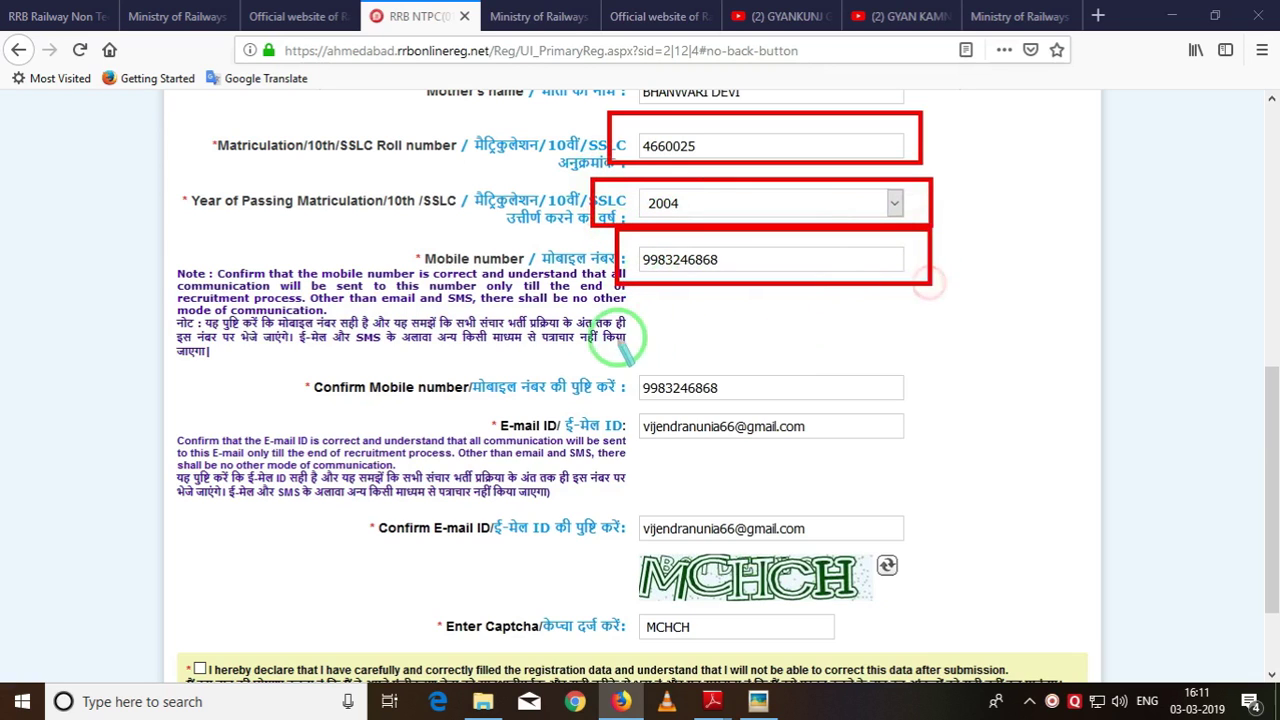
pyautogui.moveTo(604, 340)
pyautogui.mouseDown()
pyautogui.moveTo(860, 410)
pyautogui.moveTo(956, 390)
pyautogui.mouseUp()
pyautogui.moveTo(616, 404)
pyautogui.mouseDown()
pyautogui.moveTo(857, 457)
pyautogui.moveTo(932, 454)
pyautogui.mouseUp()
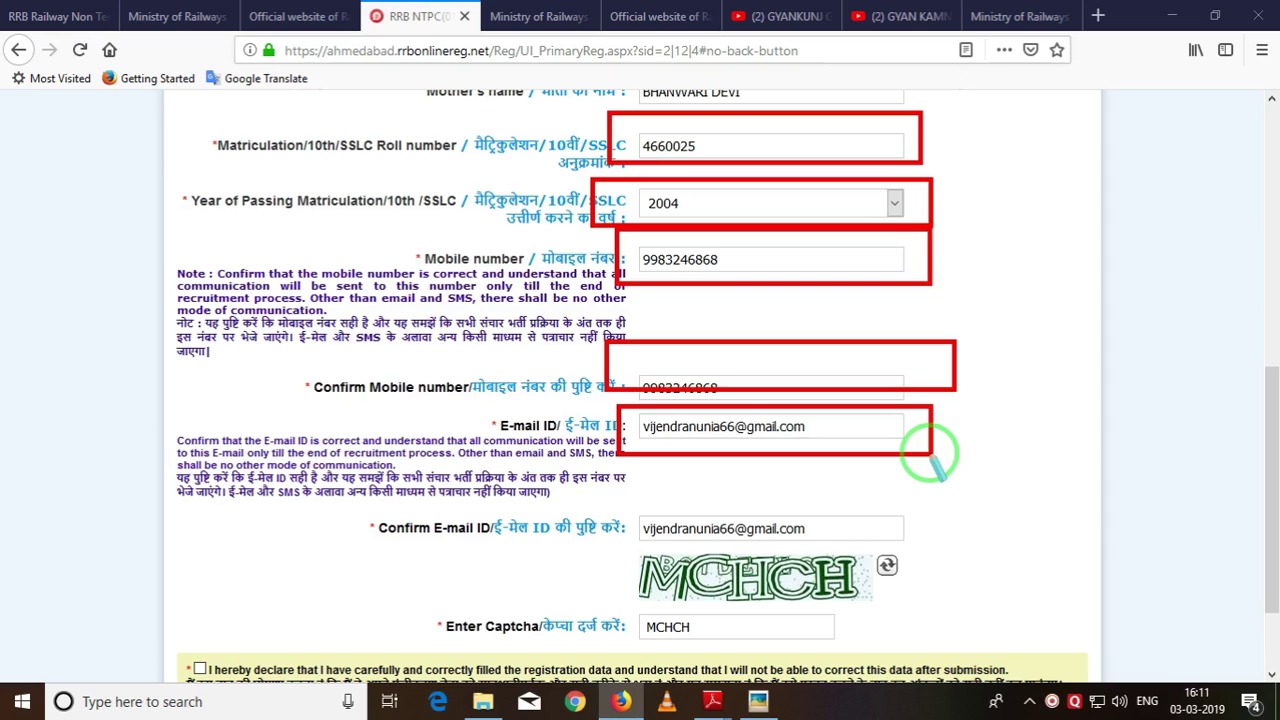
pyautogui.rightClick(941, 412)
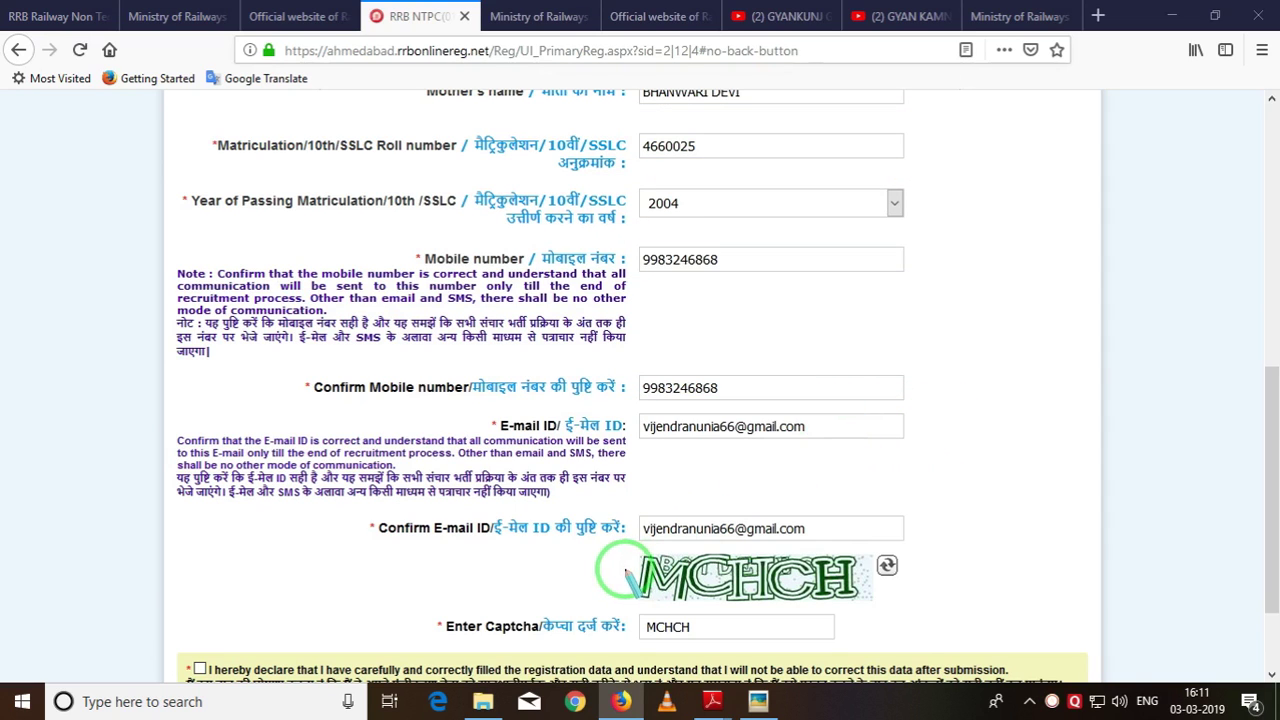
pyautogui.moveTo(614, 533)
pyautogui.mouseDown()
pyautogui.moveTo(983, 613)
pyautogui.moveTo(975, 596)
pyautogui.mouseUp()
pyautogui.moveTo(617, 613); pyautogui.dragTo(920, 640)
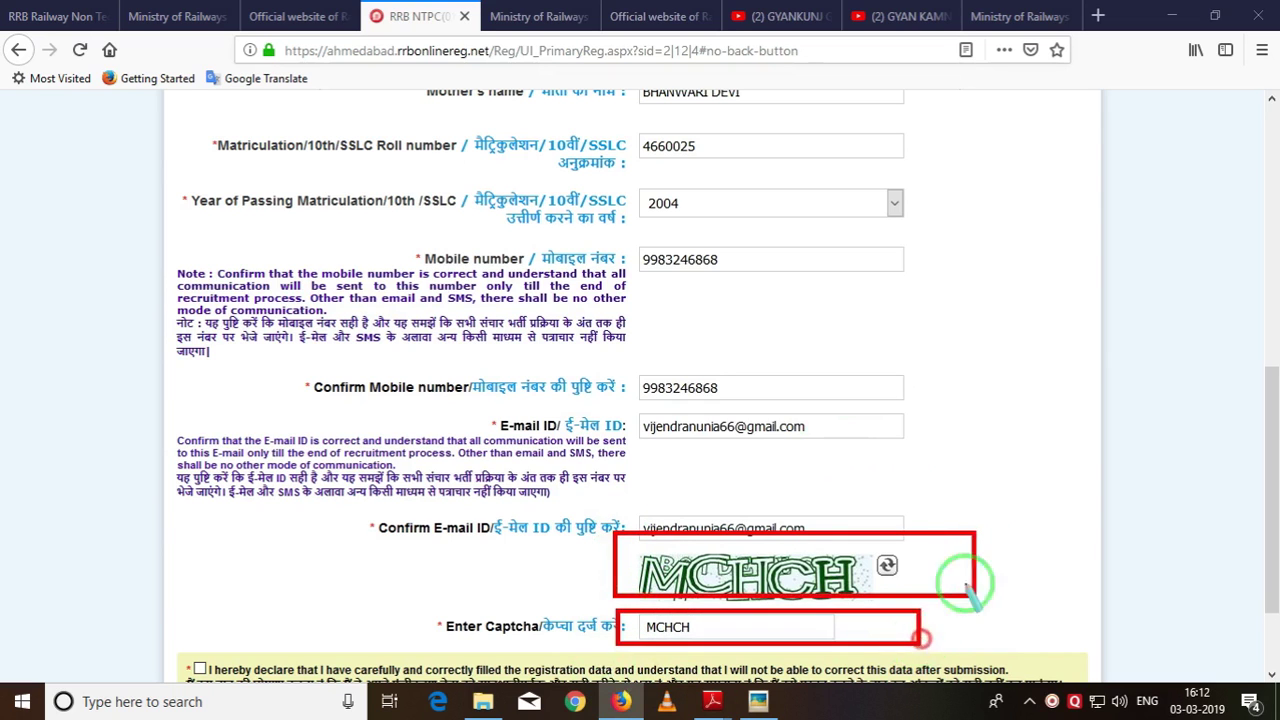
pyautogui.rightClick(990, 500)
pyautogui.press('Escape')
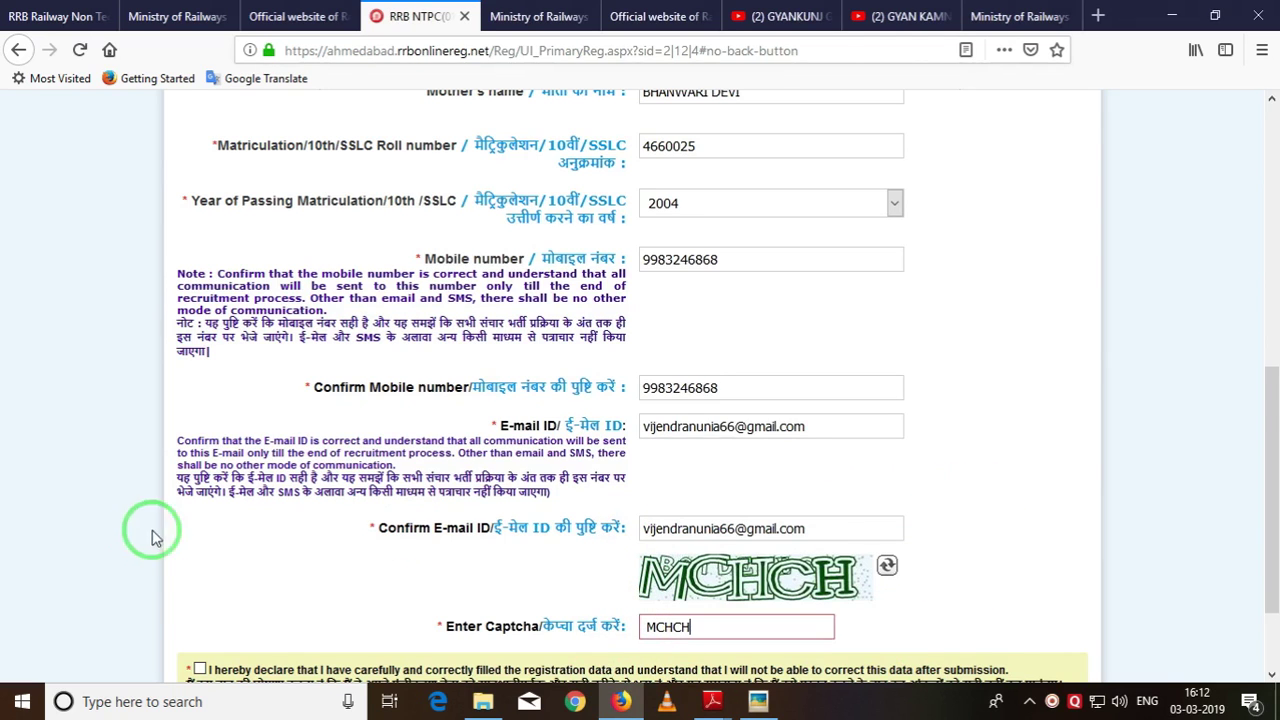
# Accept the declaration and submit the form with 'Click to Continue'.
pyautogui.scroll(-2, 152, 537)
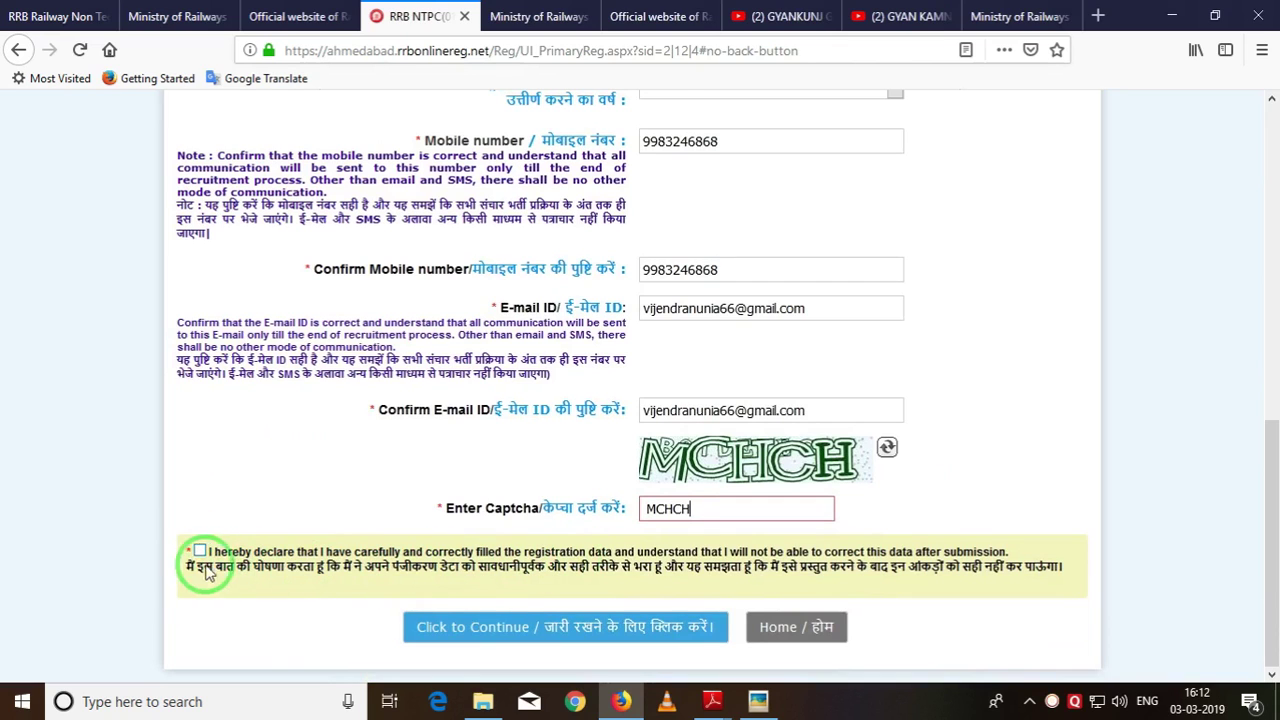
pyautogui.click(200, 551)
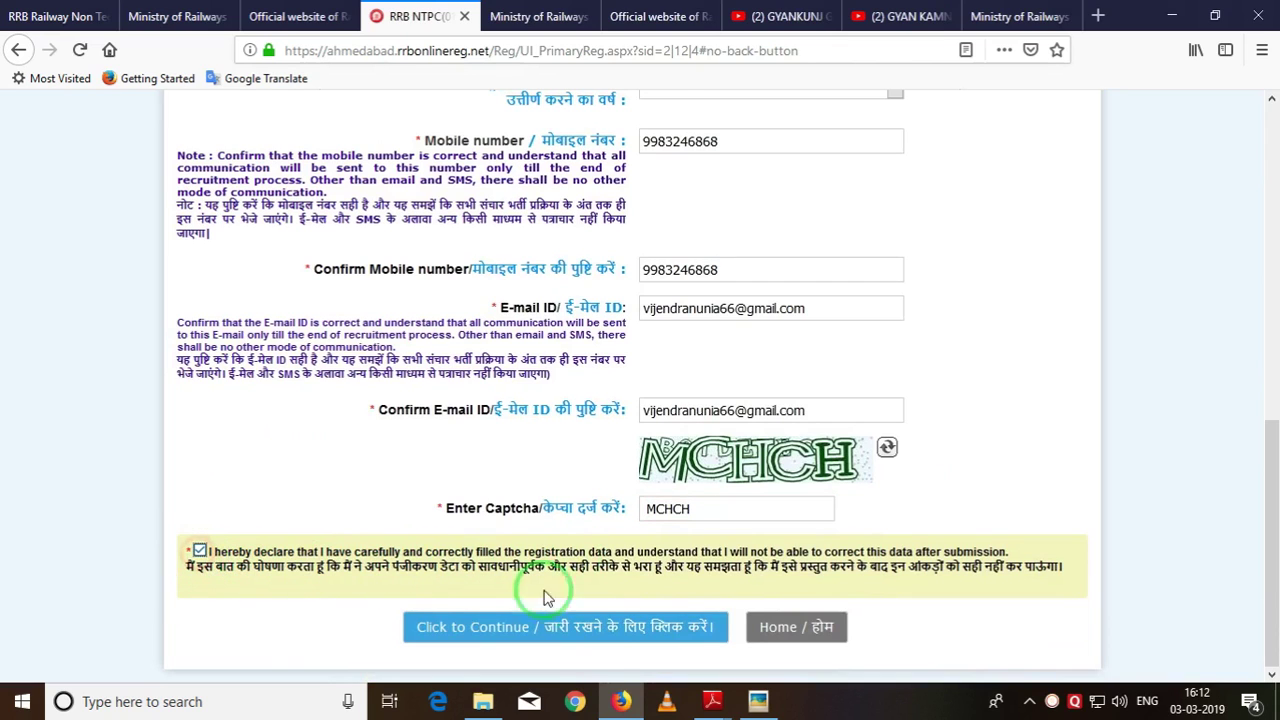
pyautogui.click(588, 636)
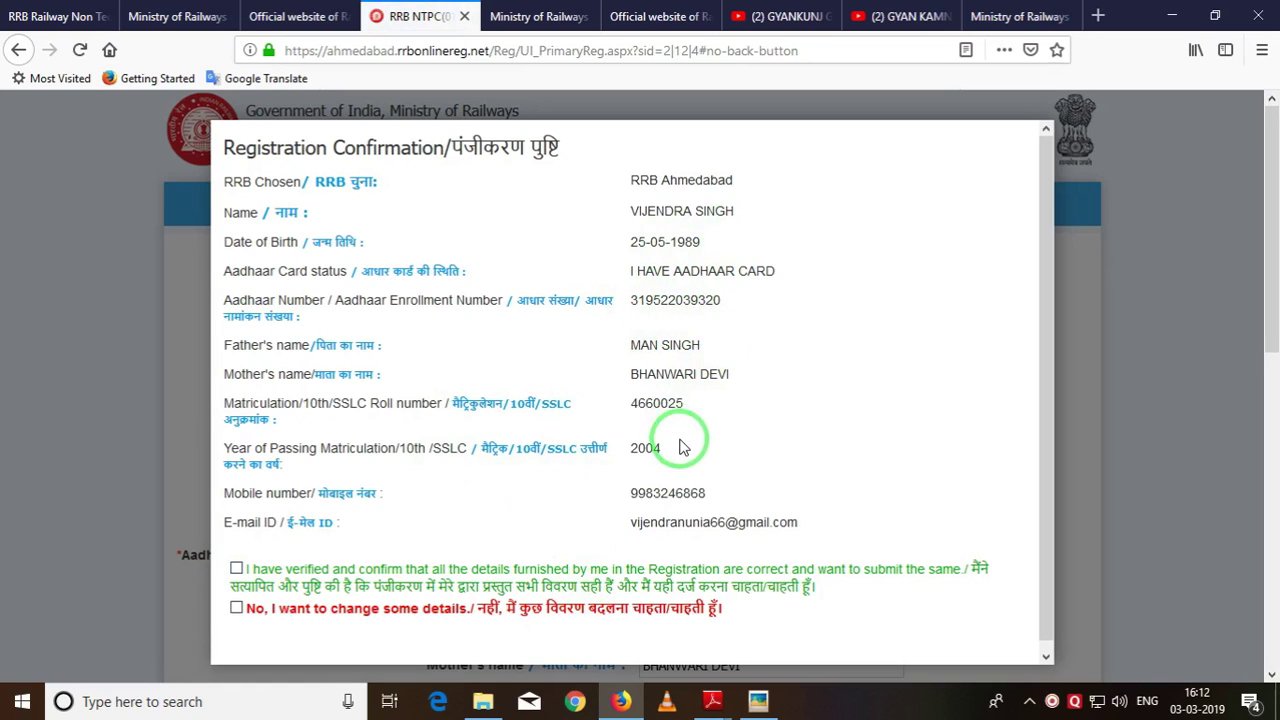
# Choose 'I have verified and confirm' over 'No, I want to change' and submit the details.
pyautogui.click(236, 567)
pyautogui.click(234, 609)
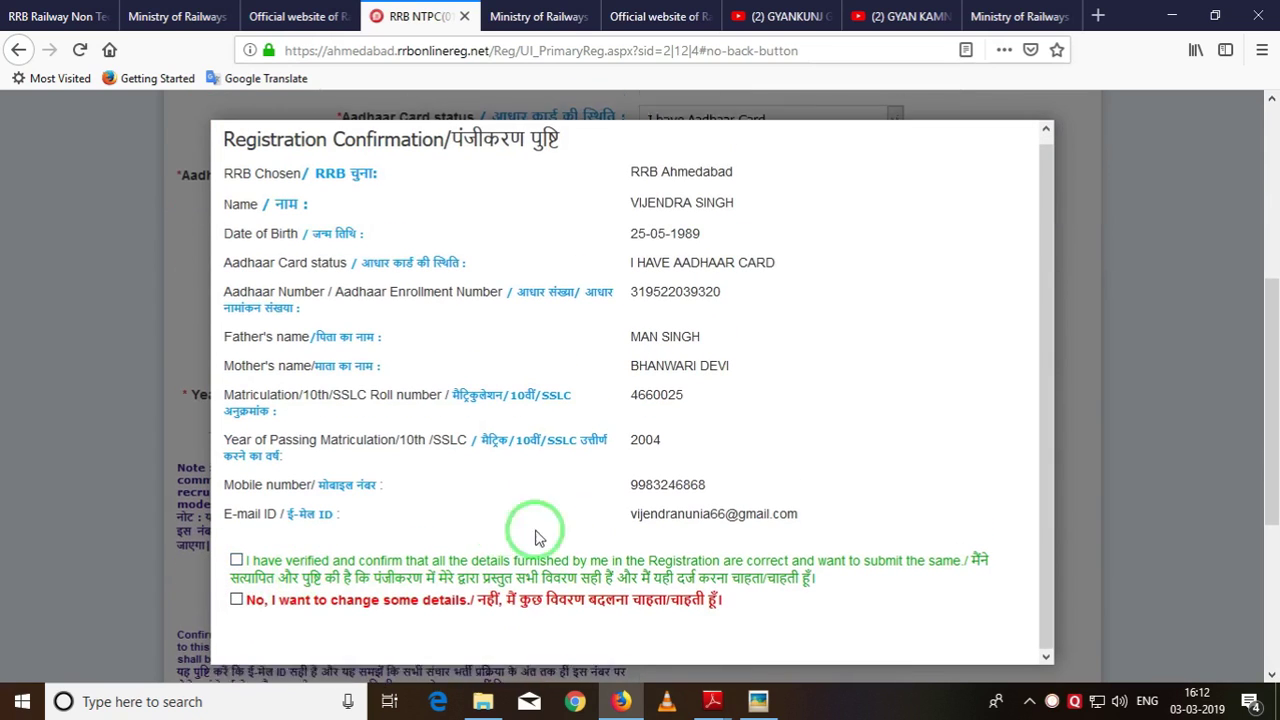
pyautogui.click(237, 600)
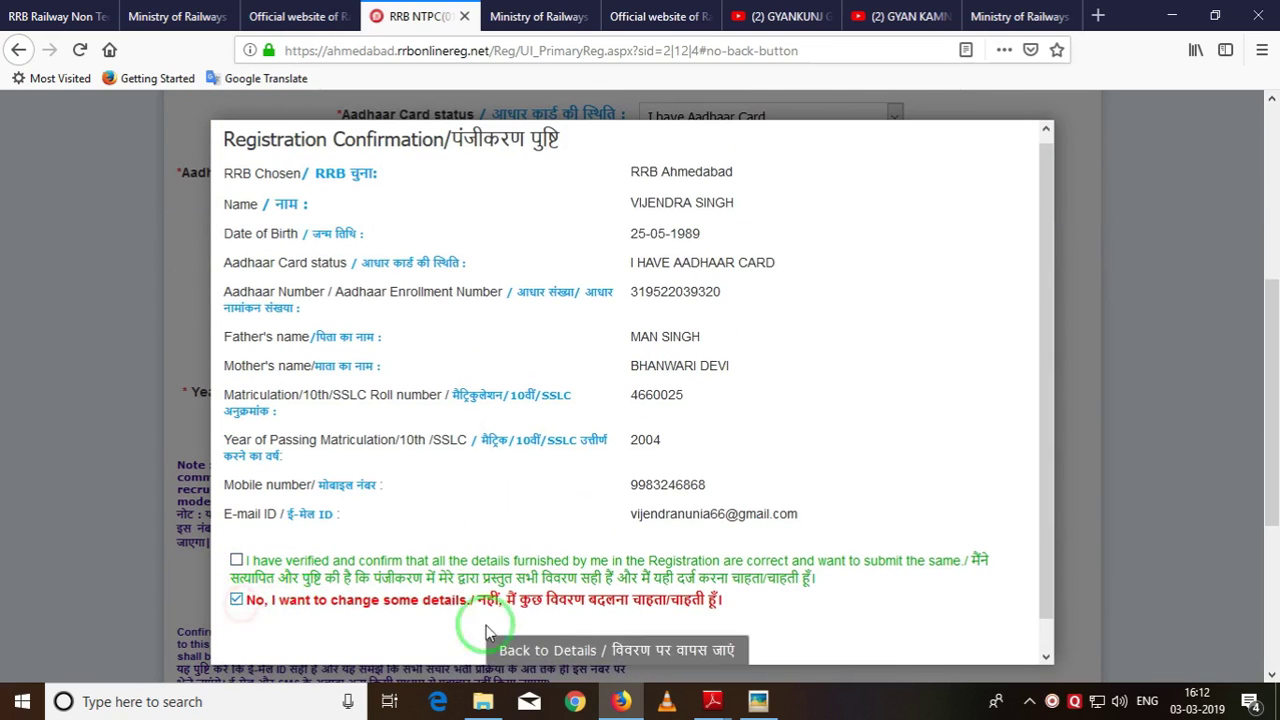
pyautogui.click(236, 600)
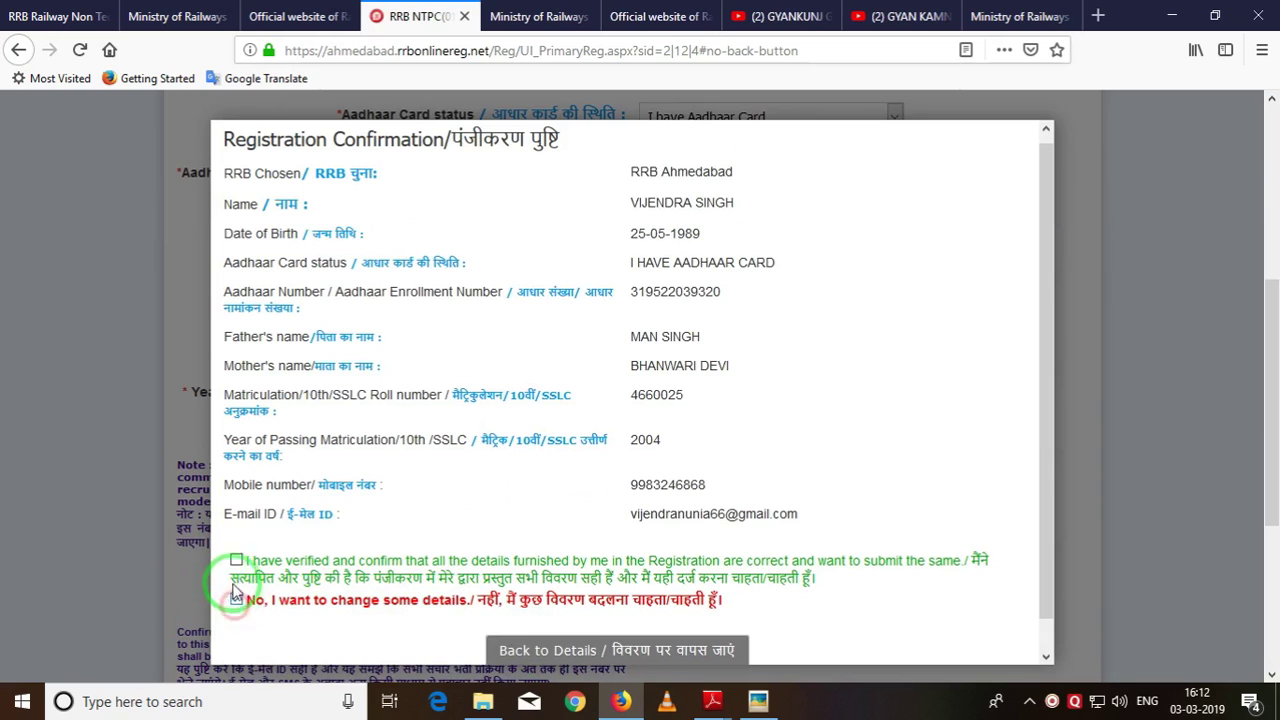
pyautogui.click(236, 600)
pyautogui.click(236, 560)
pyautogui.click(612, 637)
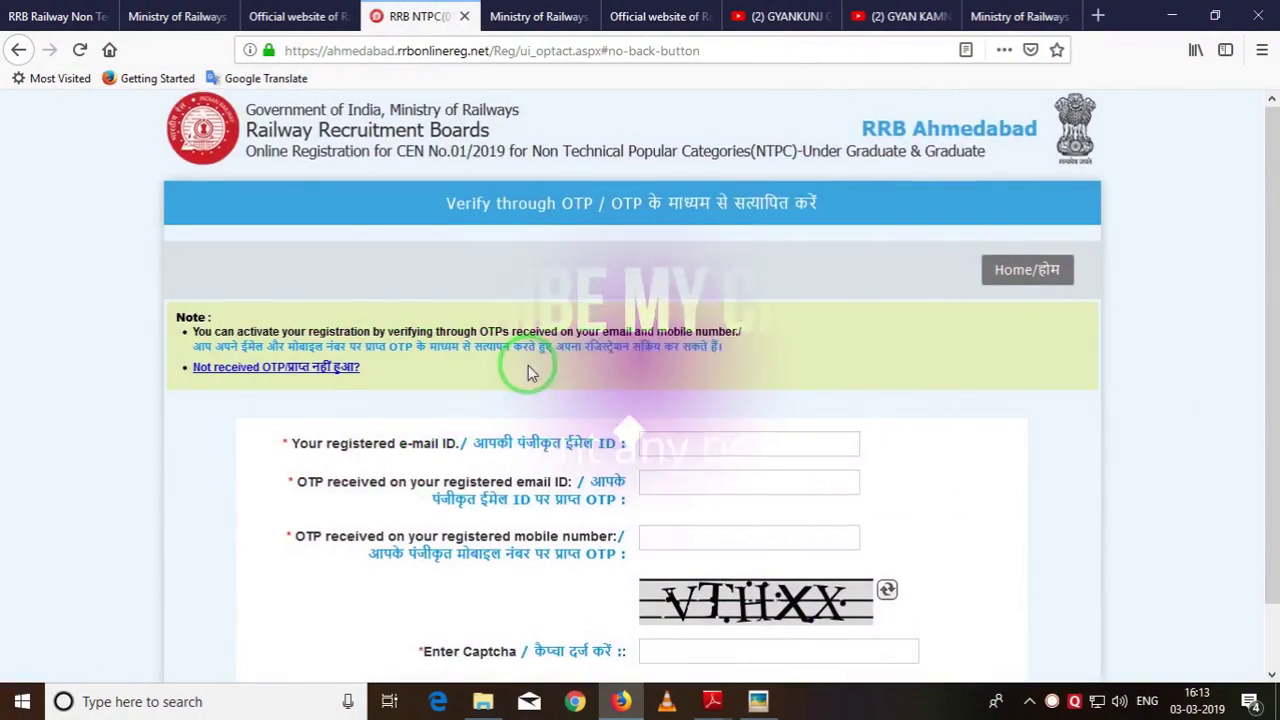
# Enter the registered e-mail, the captcha, the e-mail OTP and the mobile OTP, then submit verification.
pyautogui.scroll(-1, 530, 372)
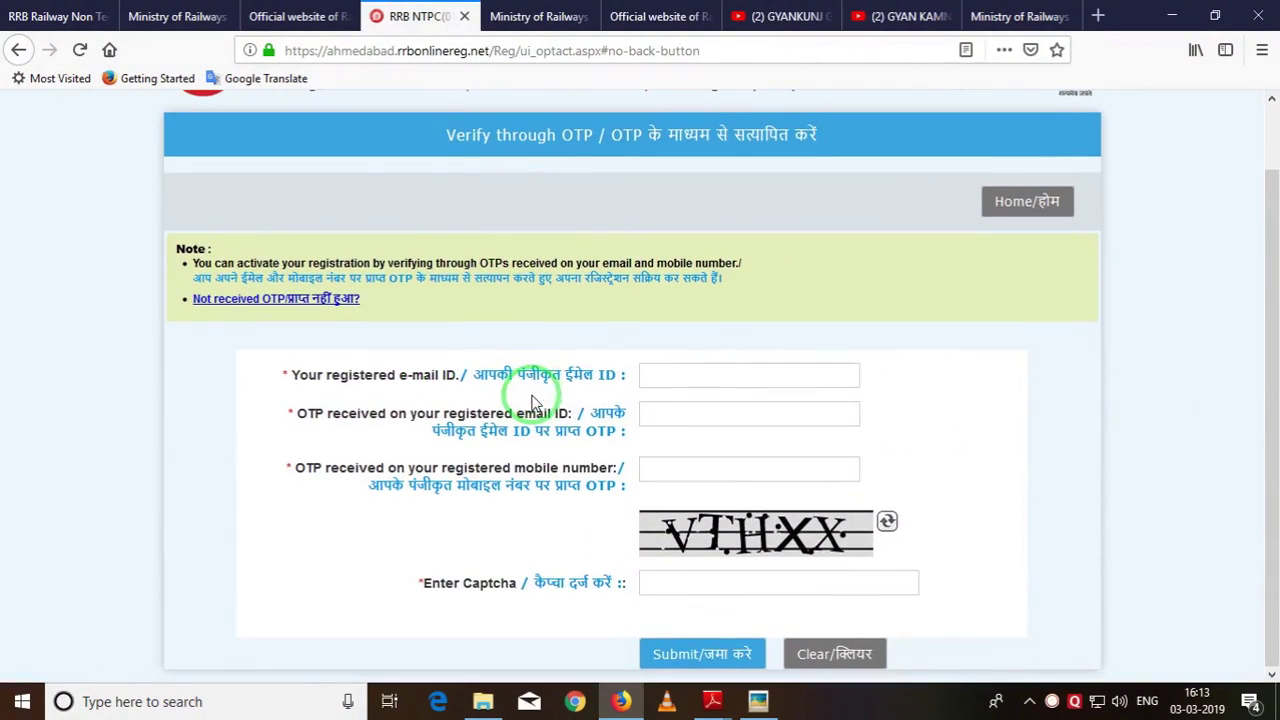
pyautogui.click(673, 381)
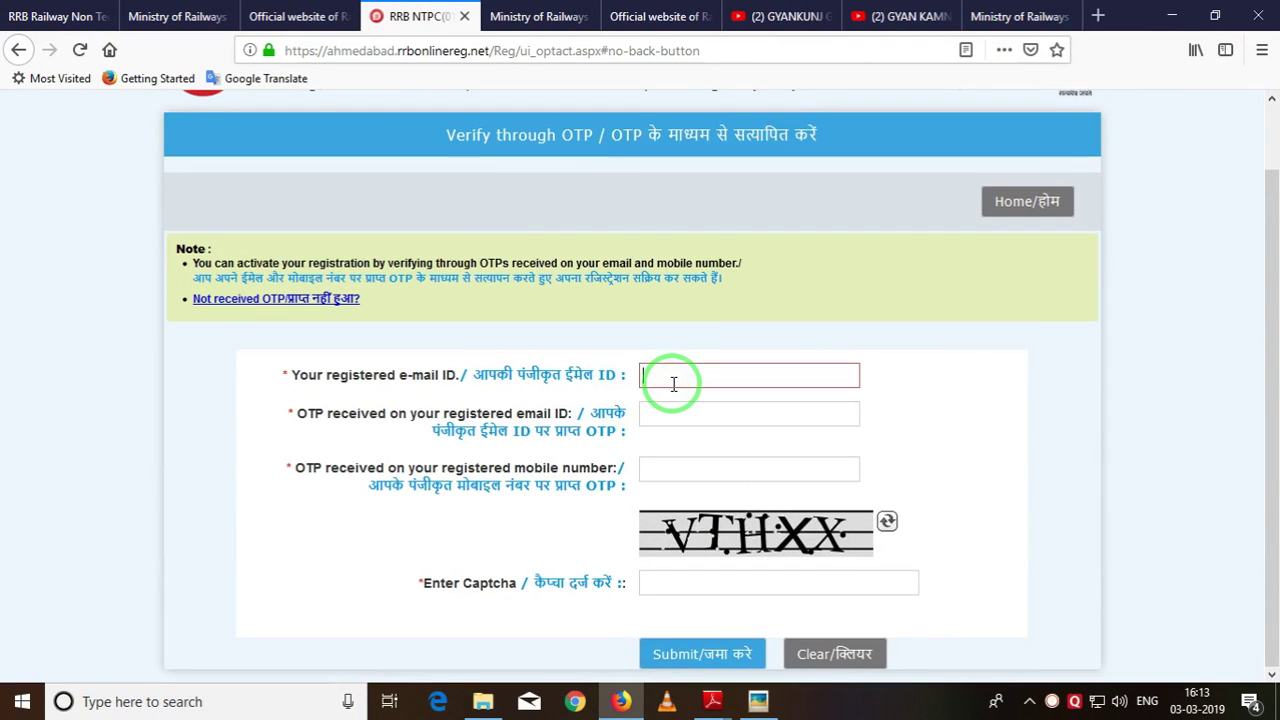
pyautogui.click(702, 576)
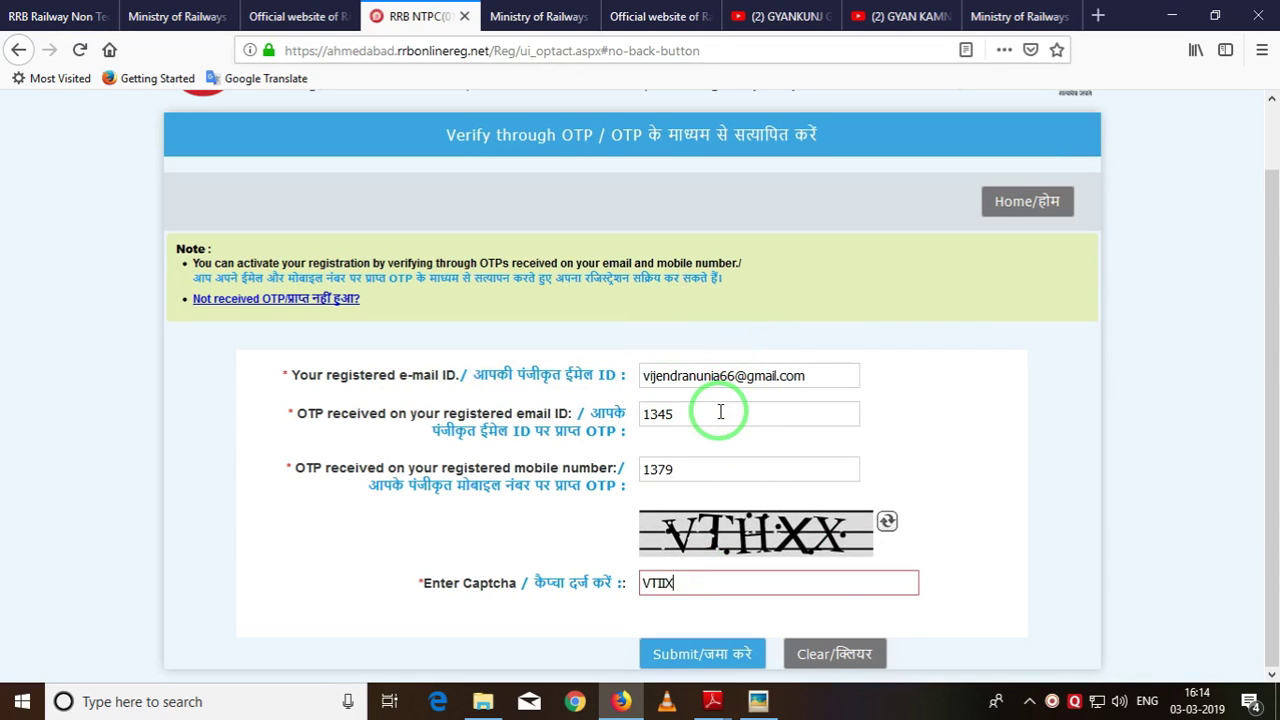
pyautogui.moveTo(682, 416); pyautogui.dragTo(632, 420)
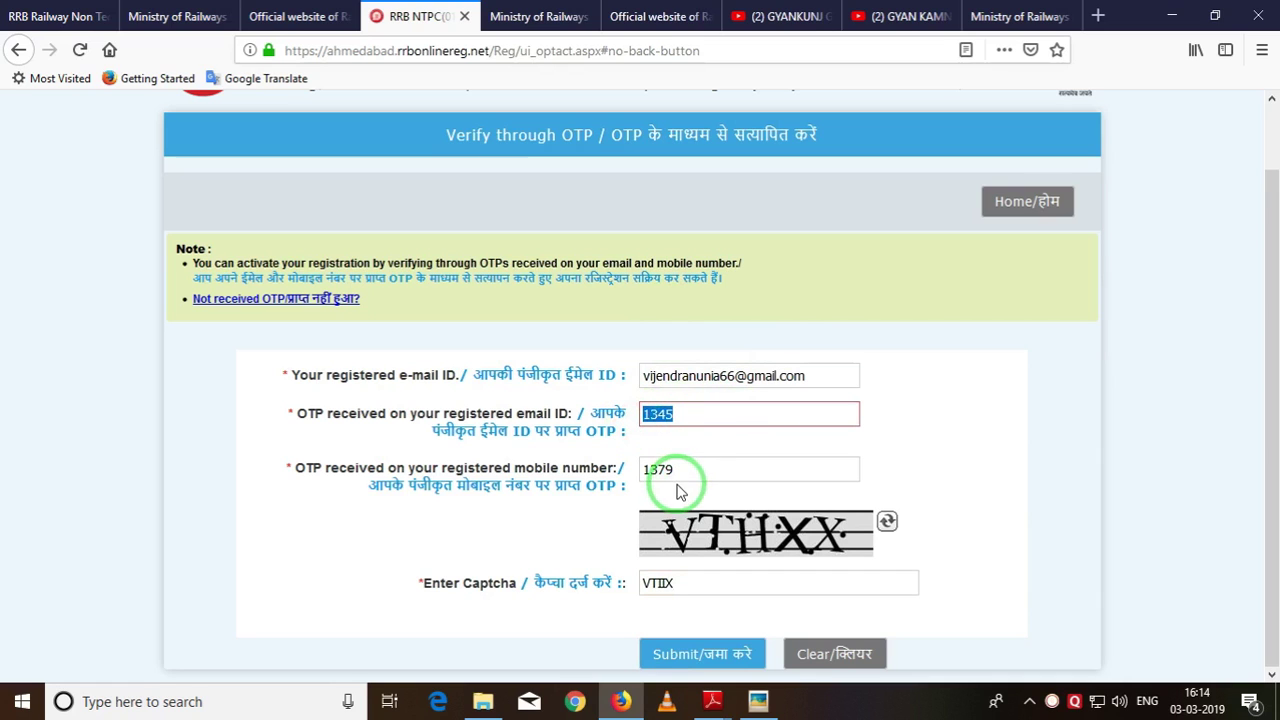
pyautogui.moveTo(694, 472); pyautogui.dragTo(645, 469)
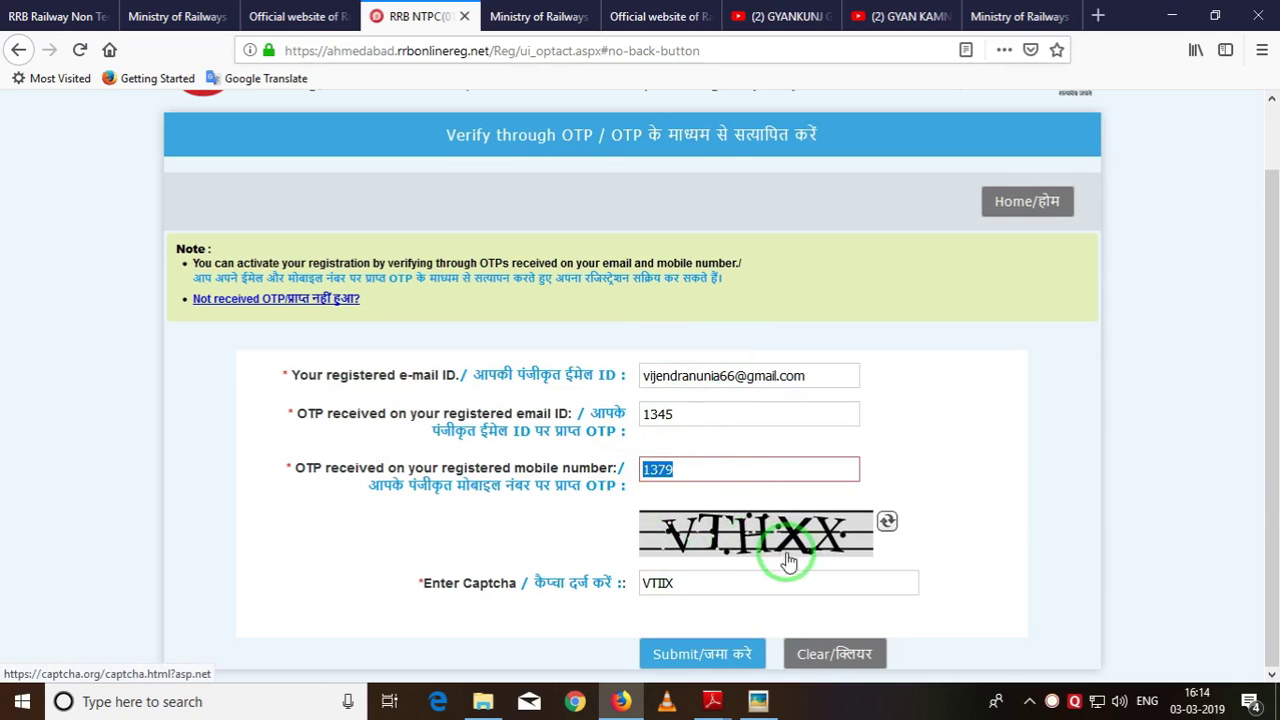
pyautogui.click(712, 660)
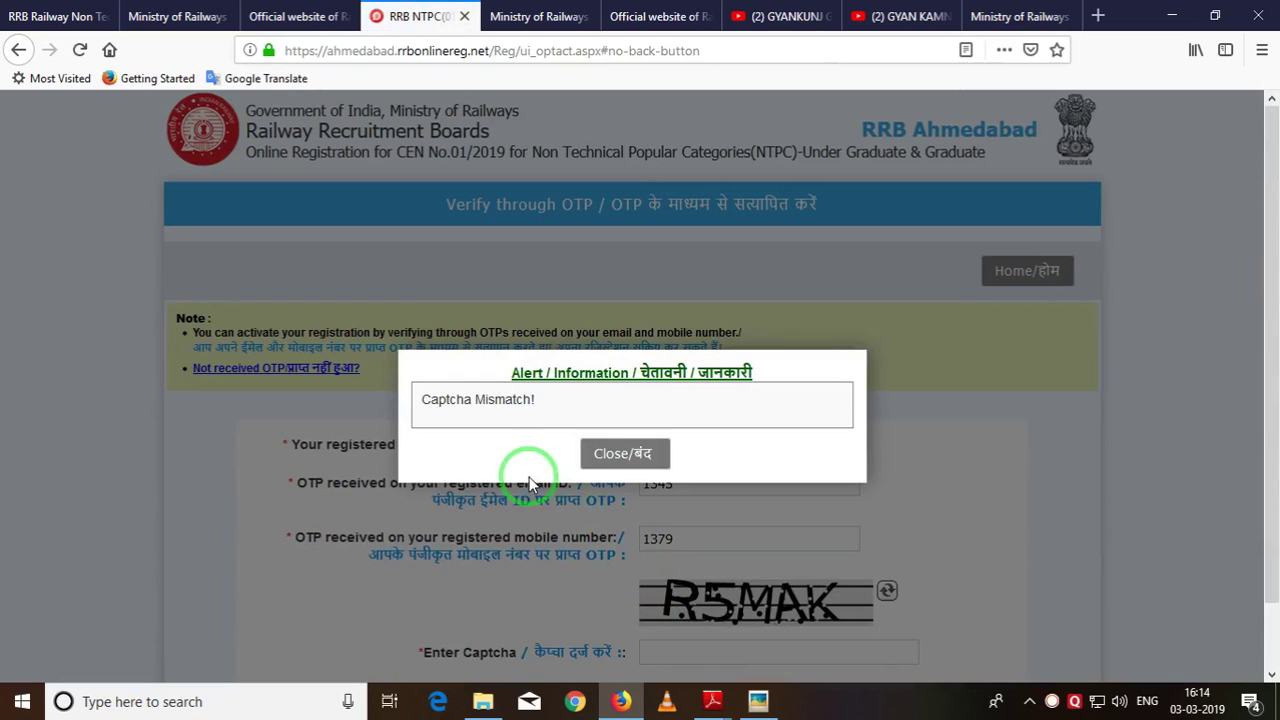
# Close the Captcha Mismatch alert, type the new captcha, and resubmit the OTP verification.
pyautogui.click(624, 458)
pyautogui.scroll(-1, 757, 495)
pyautogui.click(679, 578)
pyautogui.write('R5MAK')
pyautogui.click(679, 652)
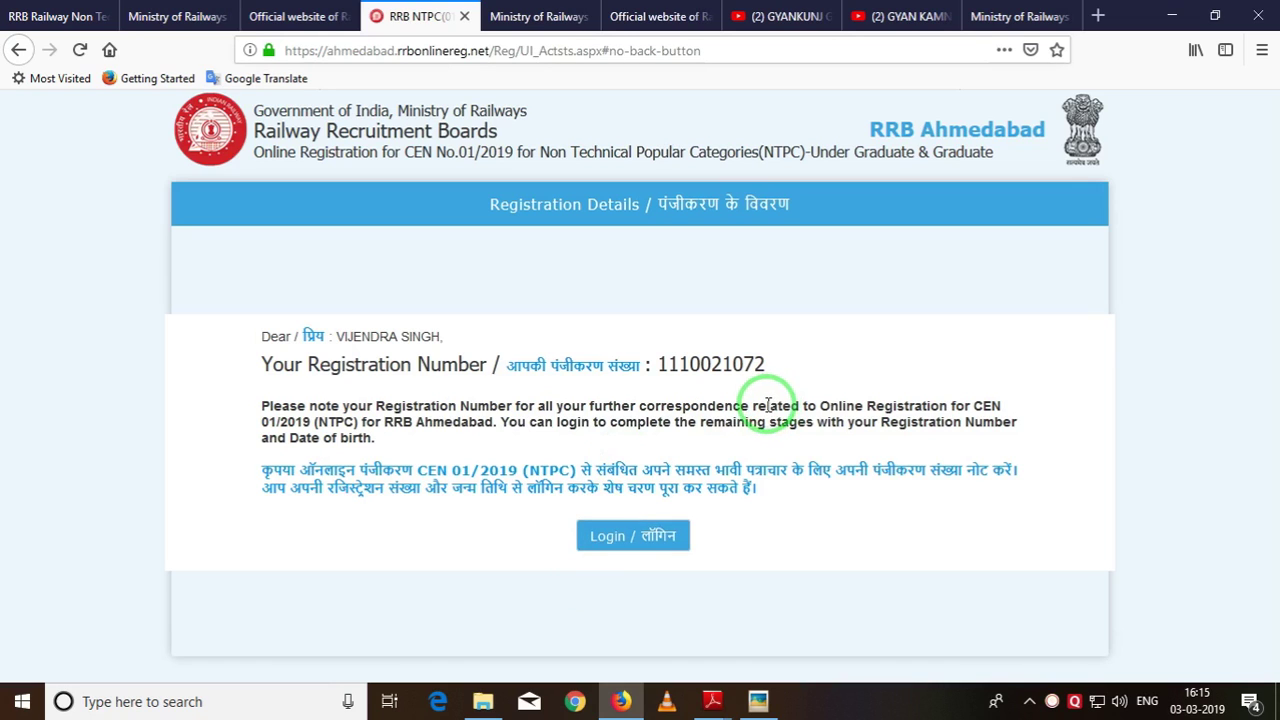
# Note the issued registration number, then log in with it, the date of birth and captcha.
pyautogui.moveTo(765, 364); pyautogui.dragTo(663, 364)
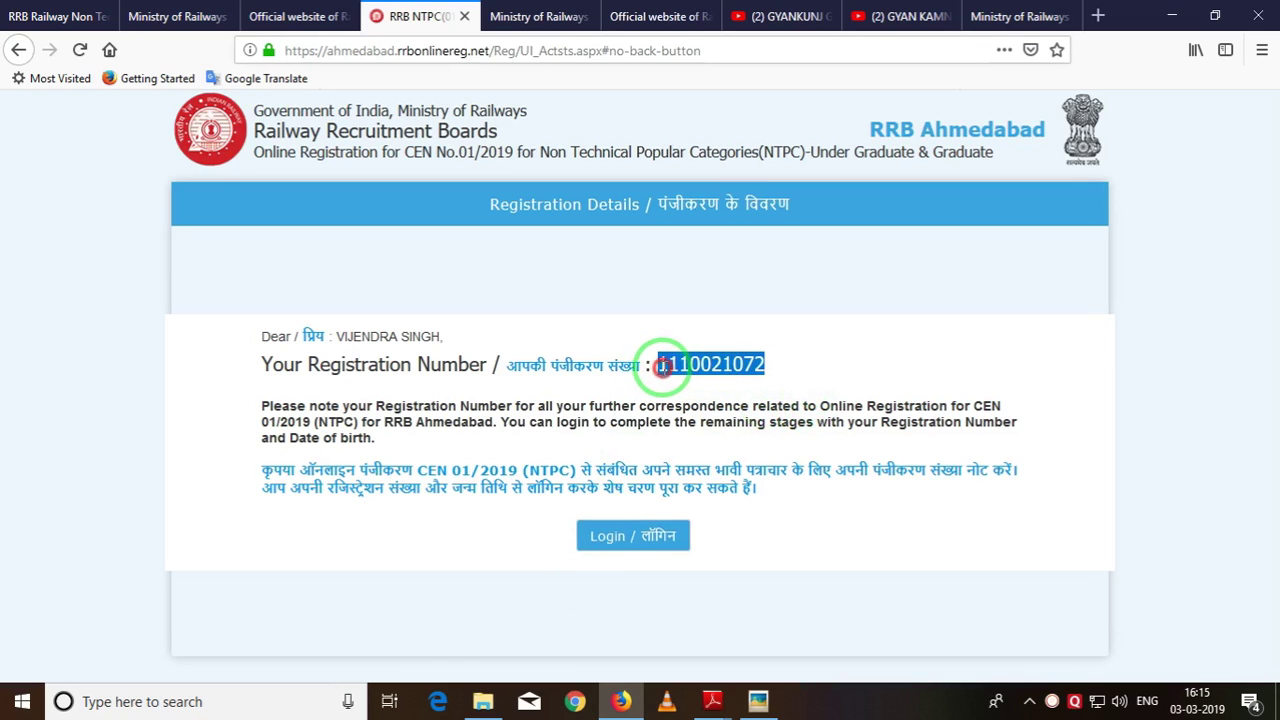
pyautogui.click(605, 550)
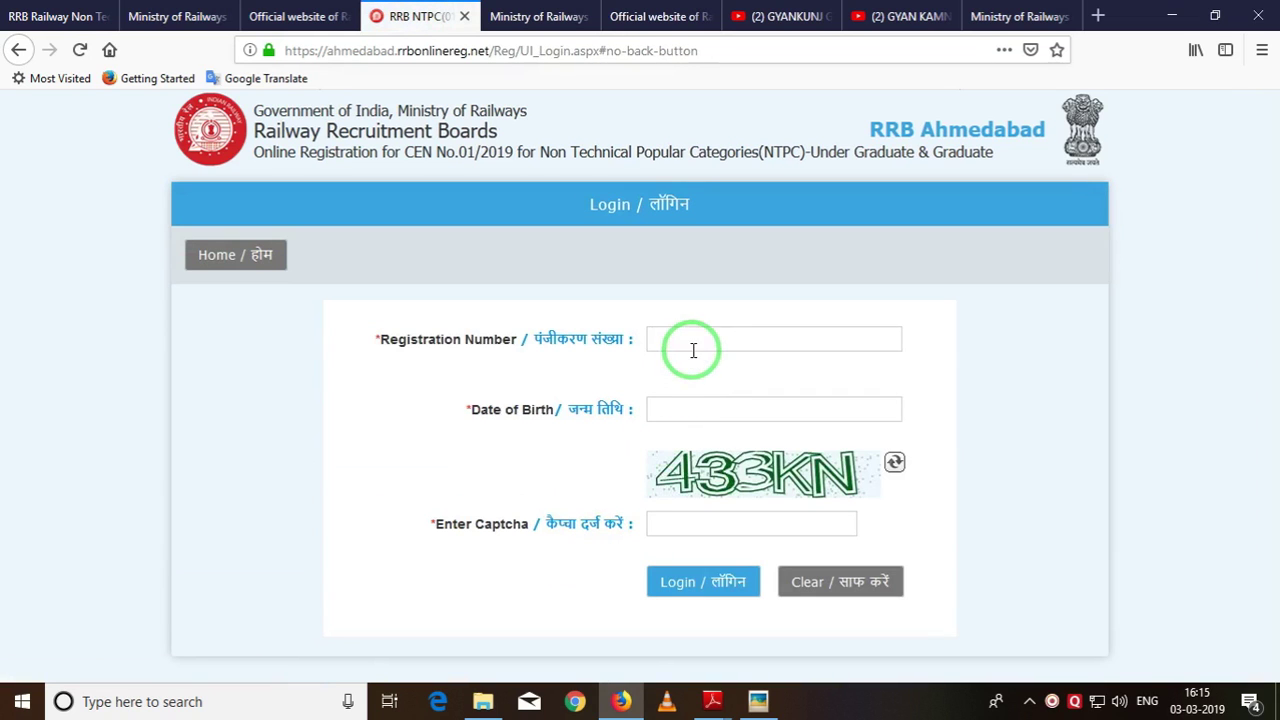
pyautogui.click(692, 345)
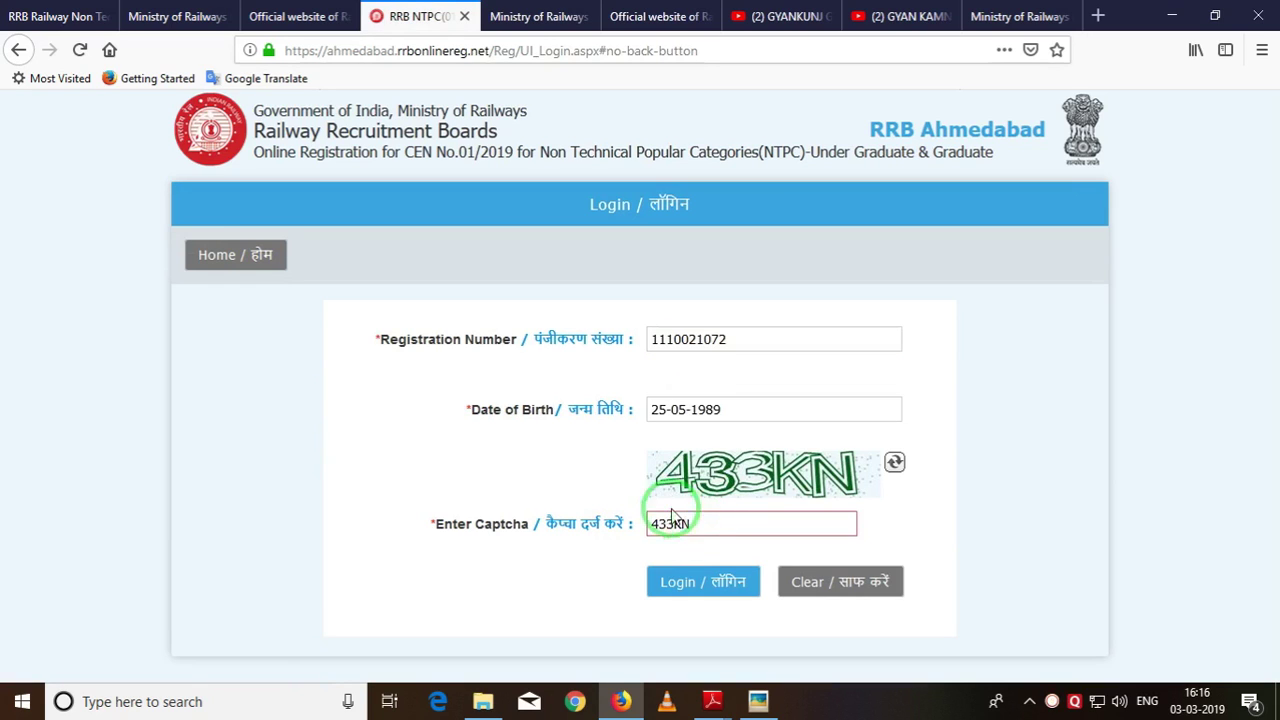
pyautogui.click(697, 581)
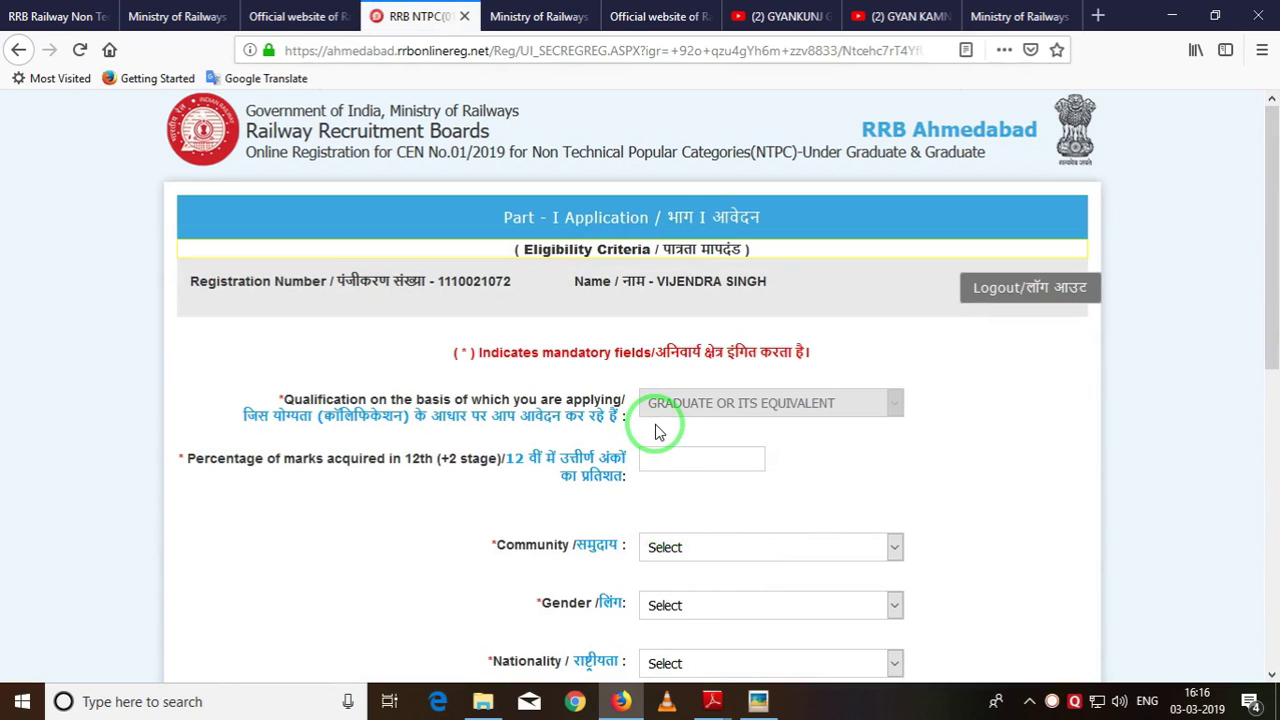
# Enter 60.41 as the 12th marks percentage.
pyautogui.scroll(-2, 657, 430)
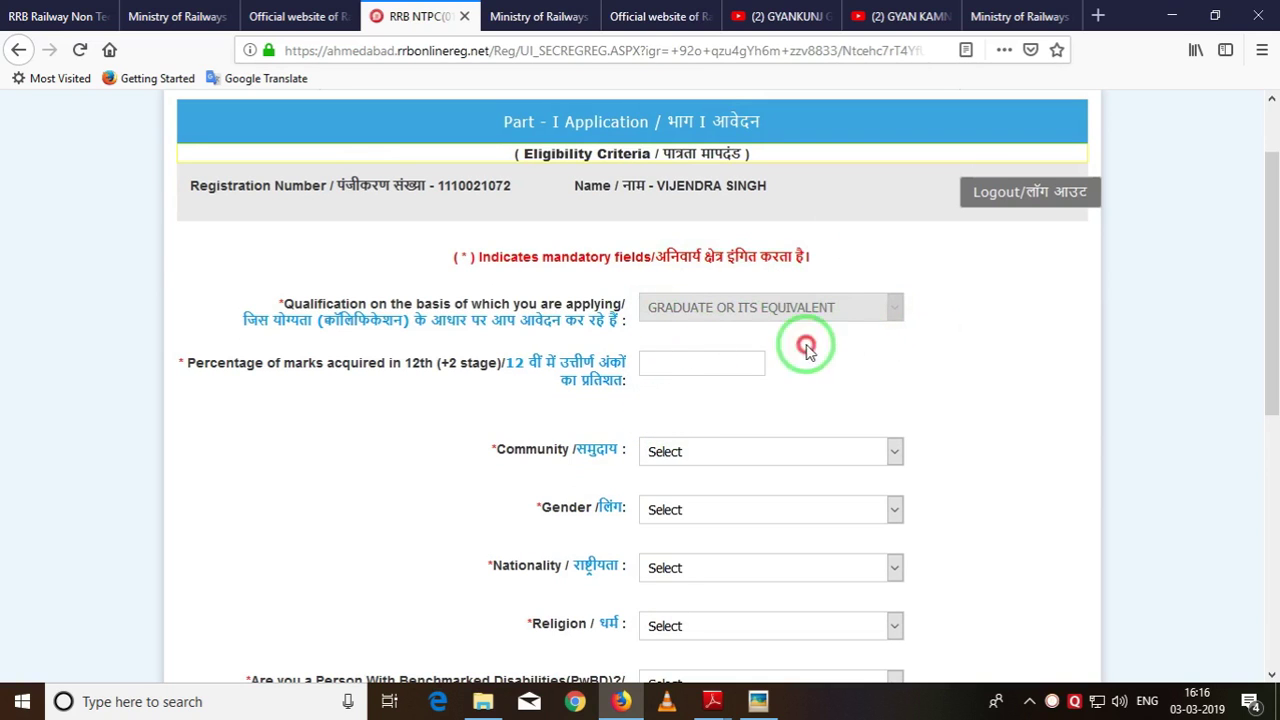
pyautogui.moveTo(886, 340); pyautogui.dragTo(614, 300)
pyautogui.click(872, 300)
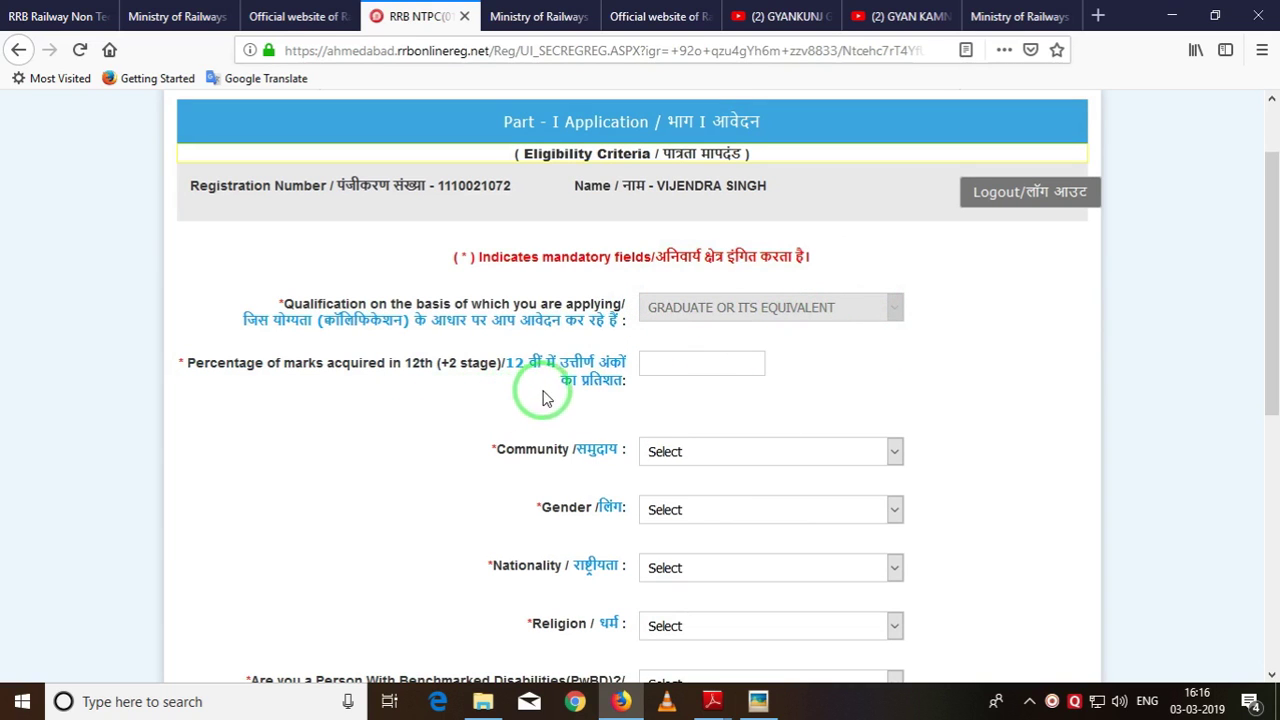
pyautogui.click(673, 370)
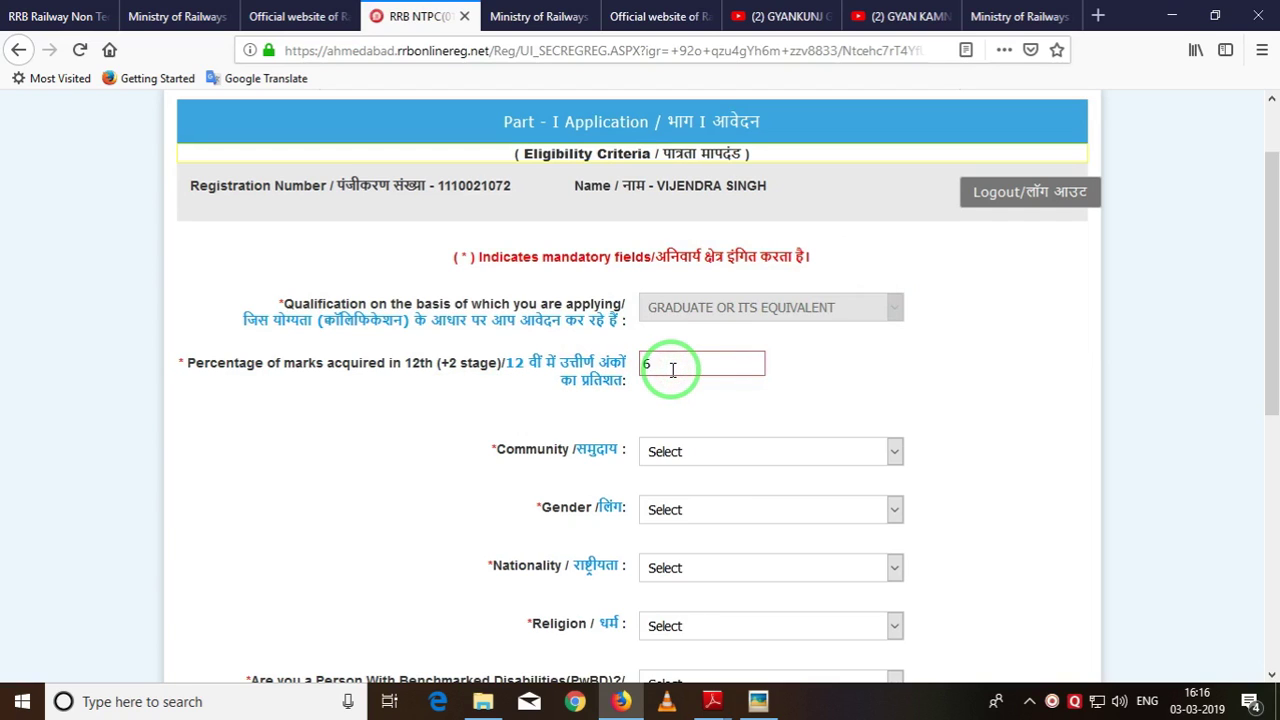
pyautogui.write('60.41')
pyautogui.click(763, 408)
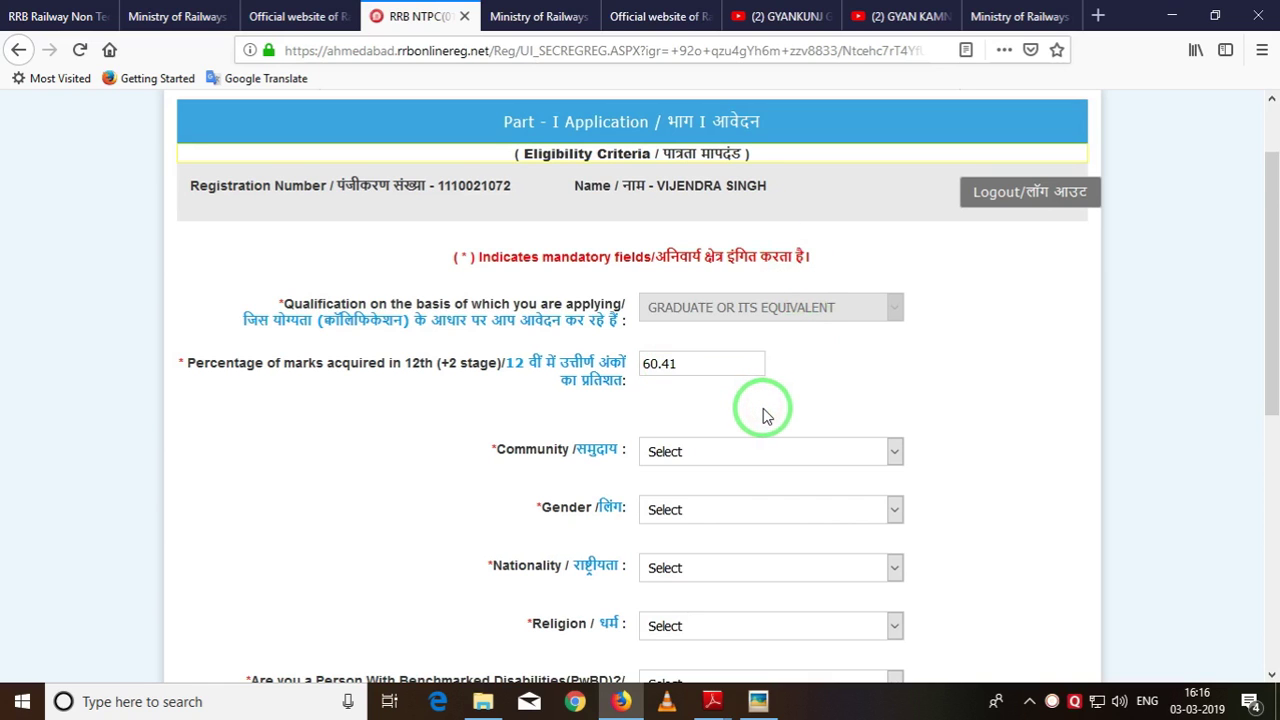
# Set Community to OBC (Other Backward Class) - Non Creamy Layer.
pyautogui.scroll(-2, 766, 400)
pyautogui.click(757, 360)
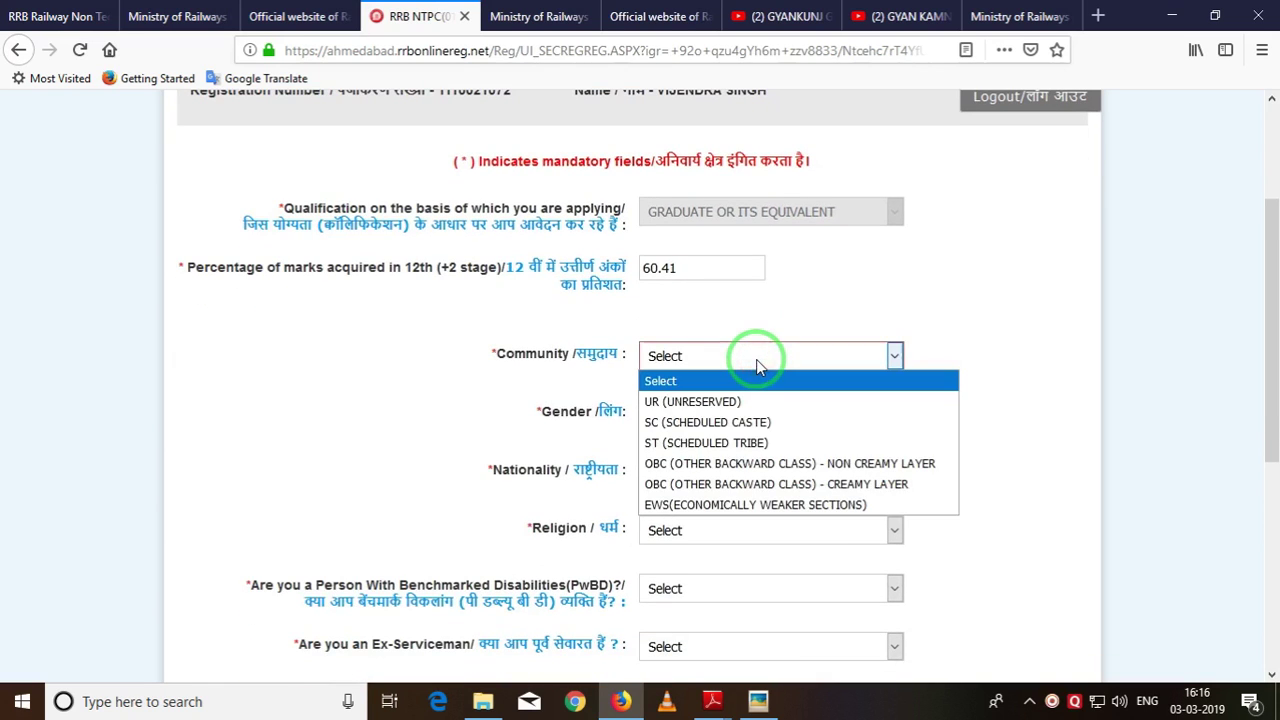
pyautogui.click(733, 462)
pyautogui.scroll(-2, 889, 430)
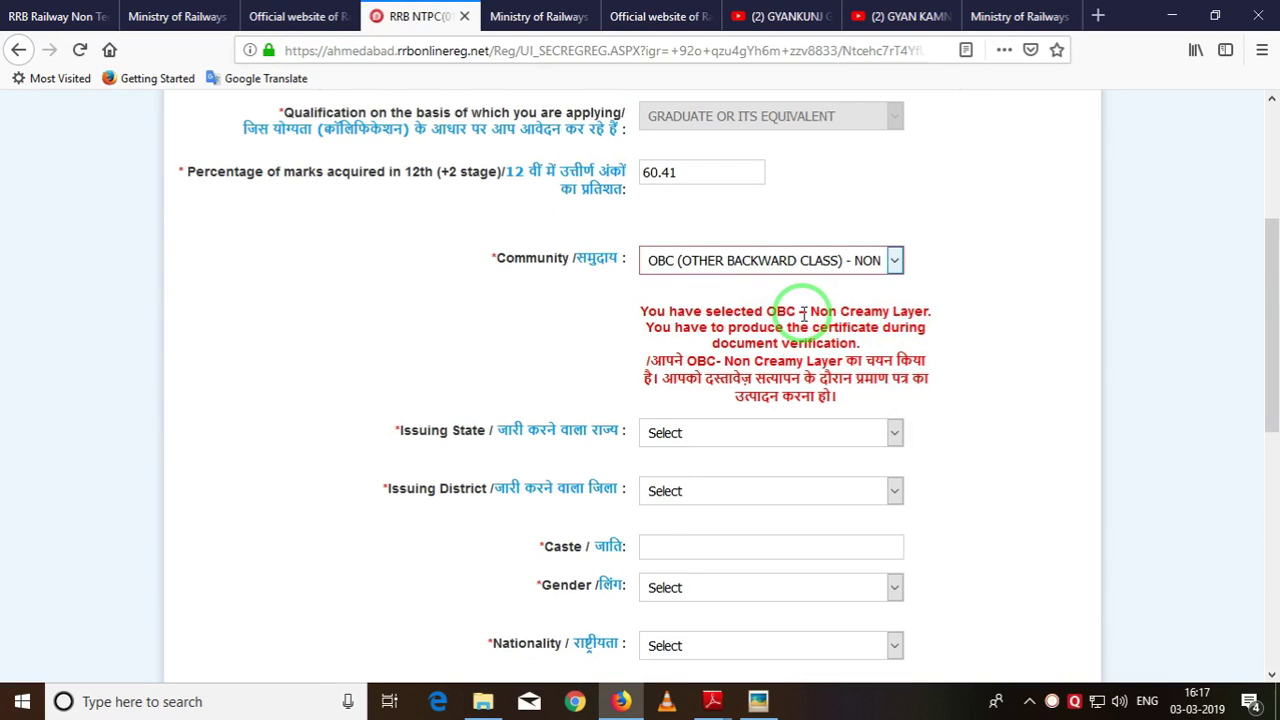
# Set the OBC certificate issuing state to Rajasthan, district Jhunjhunu, and enter caste JAT.
pyautogui.scroll(-3, 731, 371)
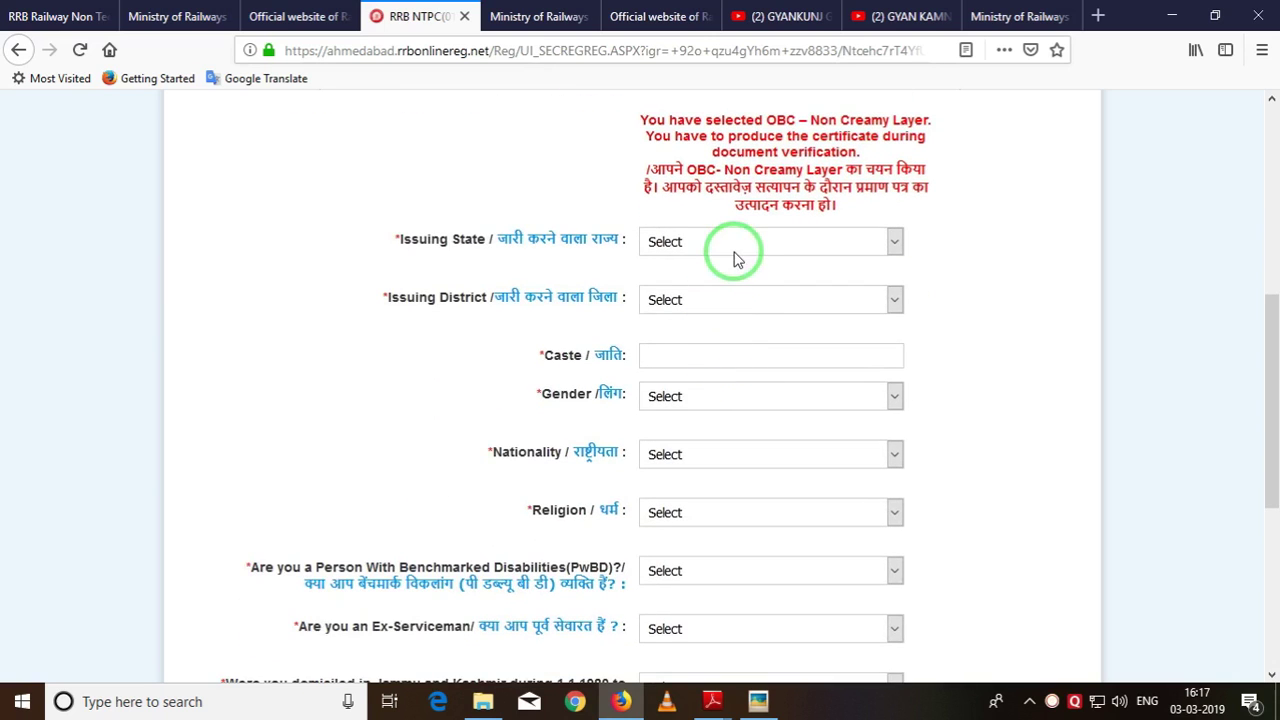
pyautogui.click(734, 252)
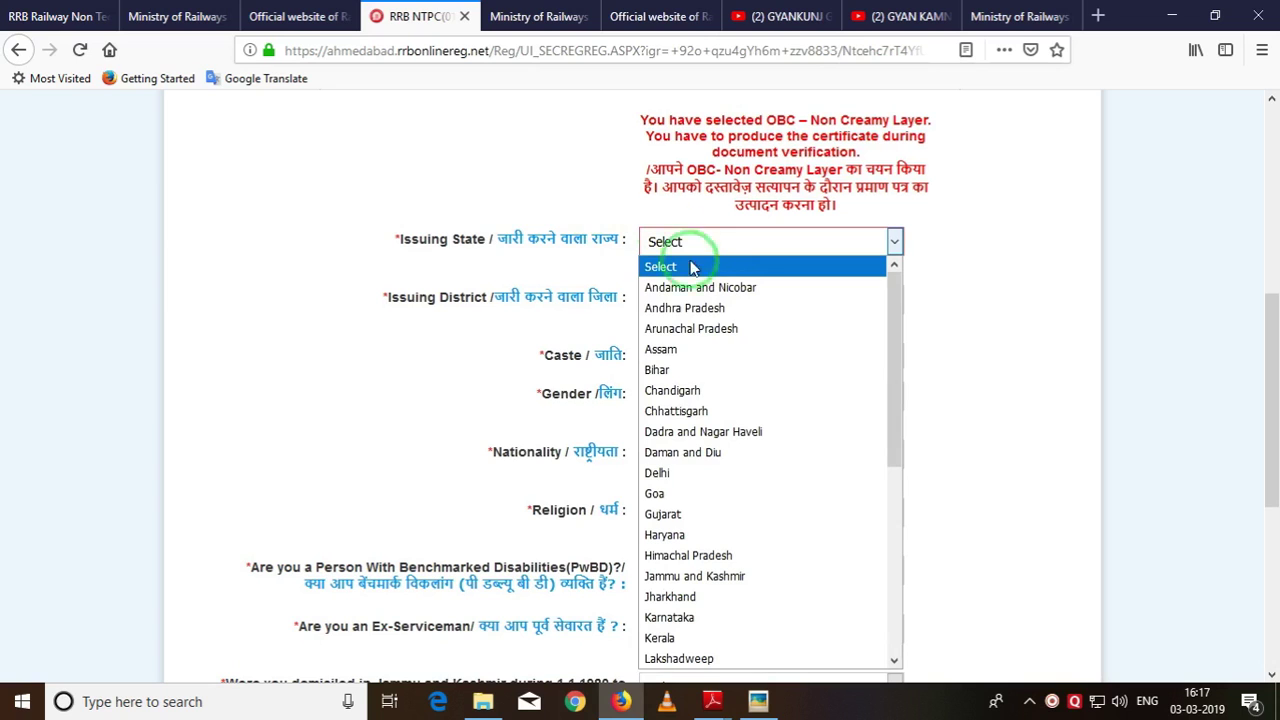
pyautogui.press('r')
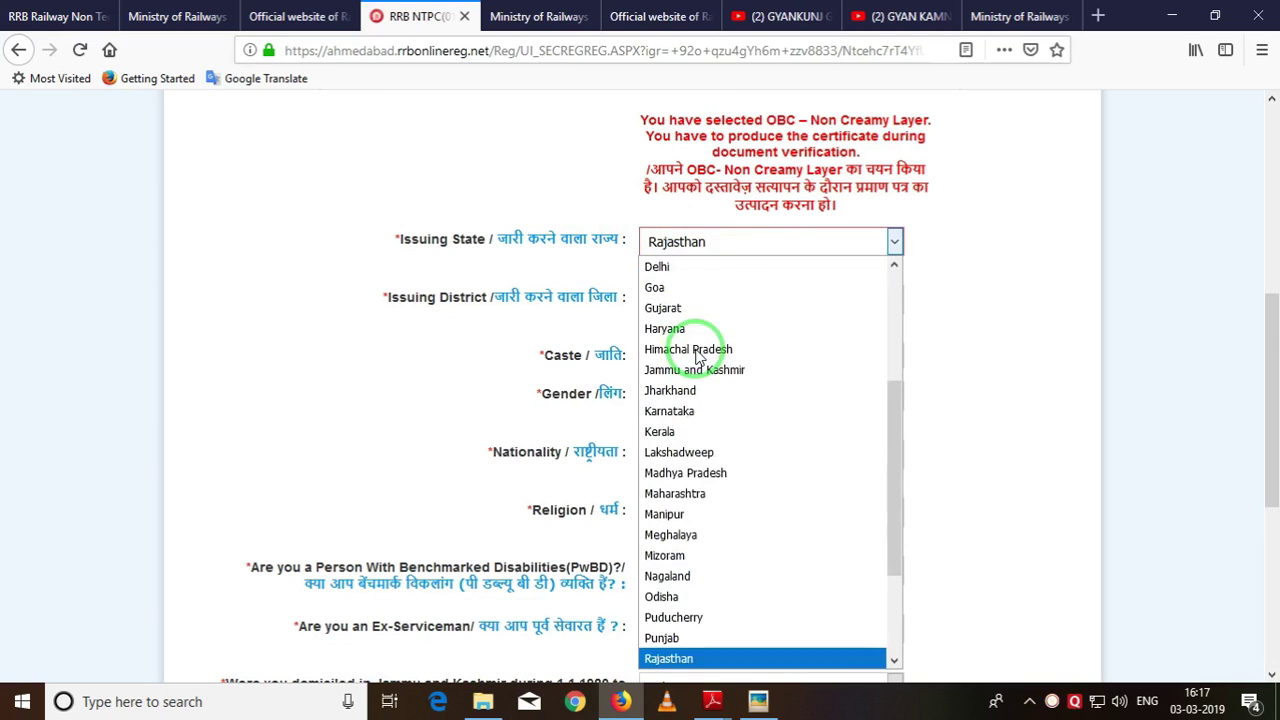
pyautogui.click(674, 657)
pyautogui.click(671, 398)
pyautogui.click(698, 303)
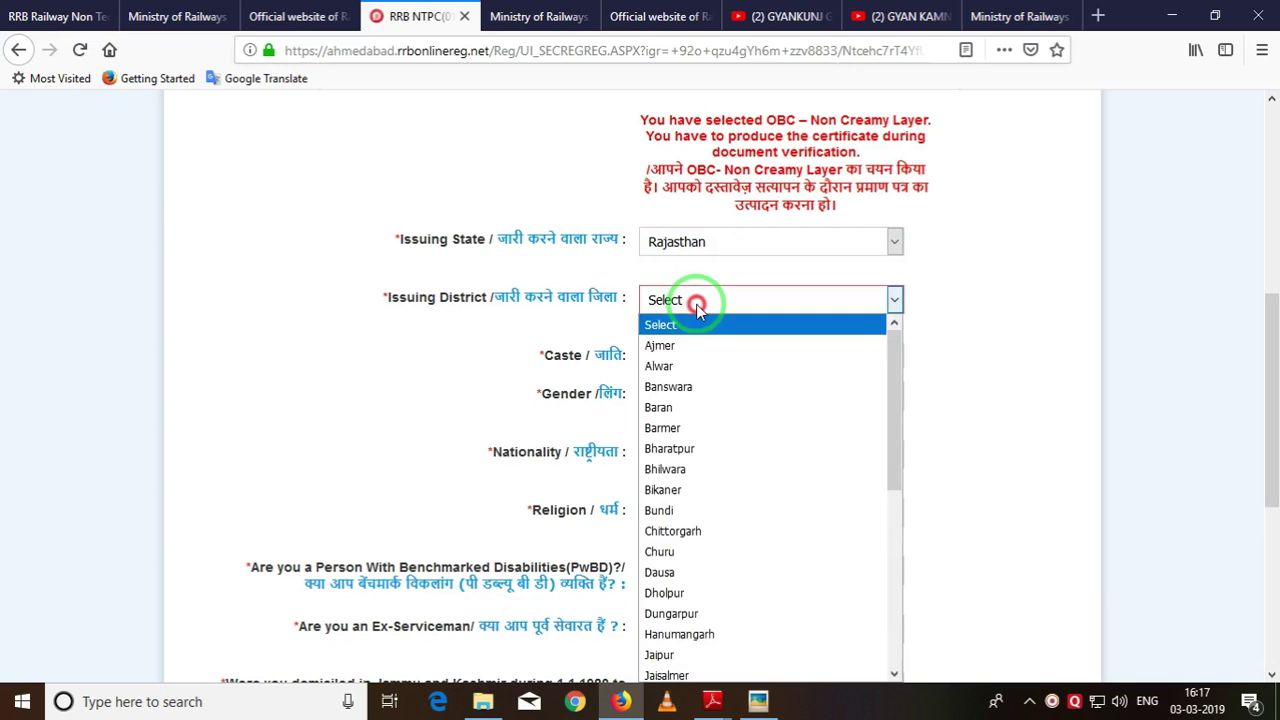
pyautogui.scroll(-2, 706, 543)
pyautogui.scroll(-1, 706, 543)
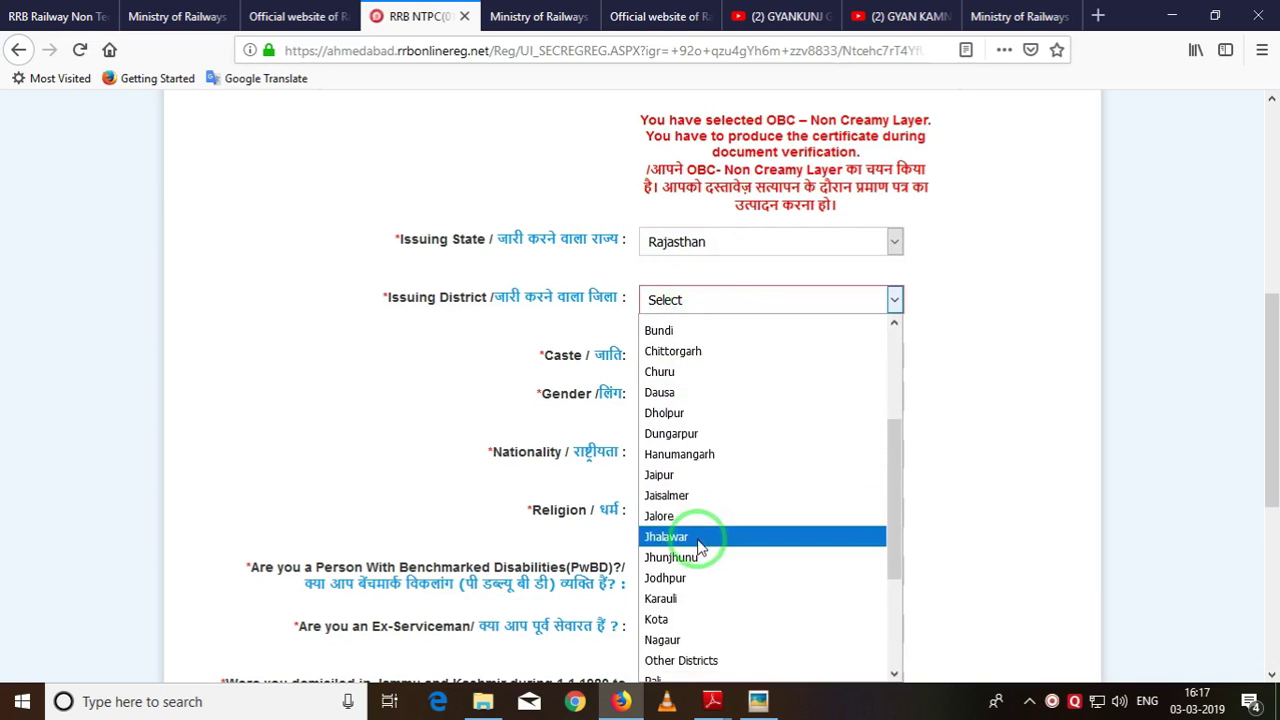
pyautogui.click(704, 553)
pyautogui.click(700, 364)
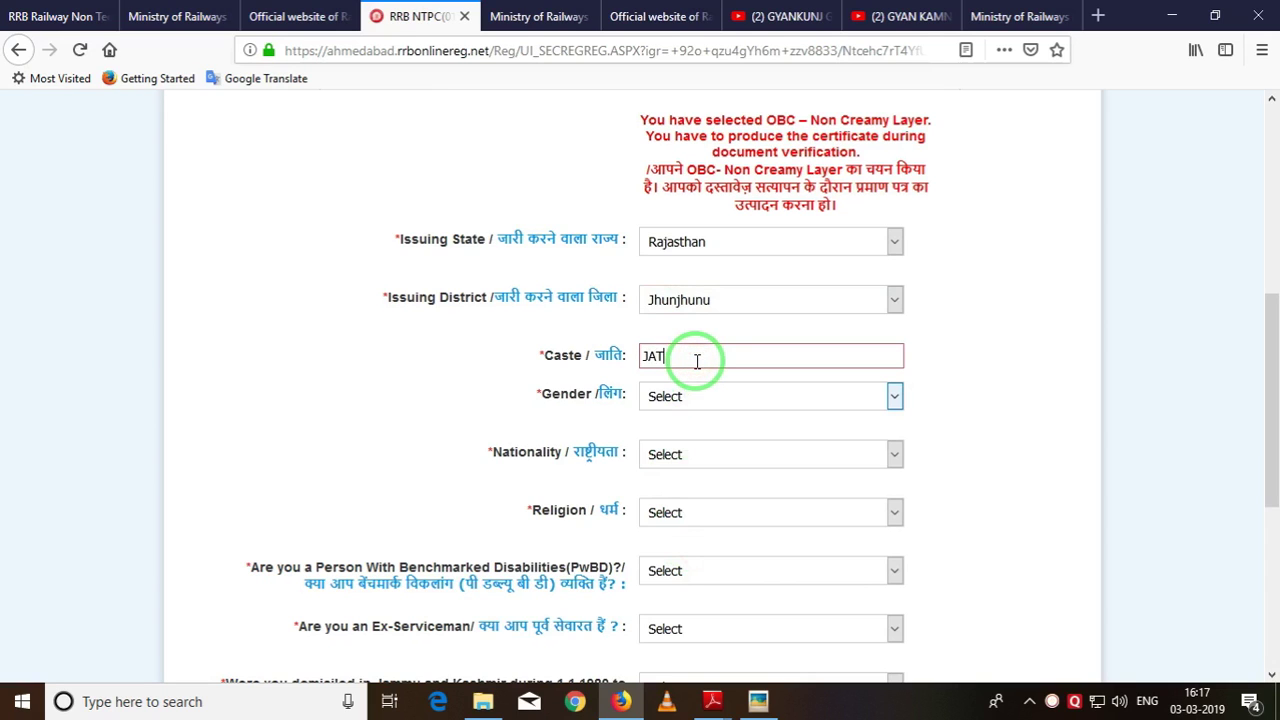
# Set gender to MALE, nationality to CITIZEN OF INDIA and religion to HINDU.
pyautogui.click(722, 401)
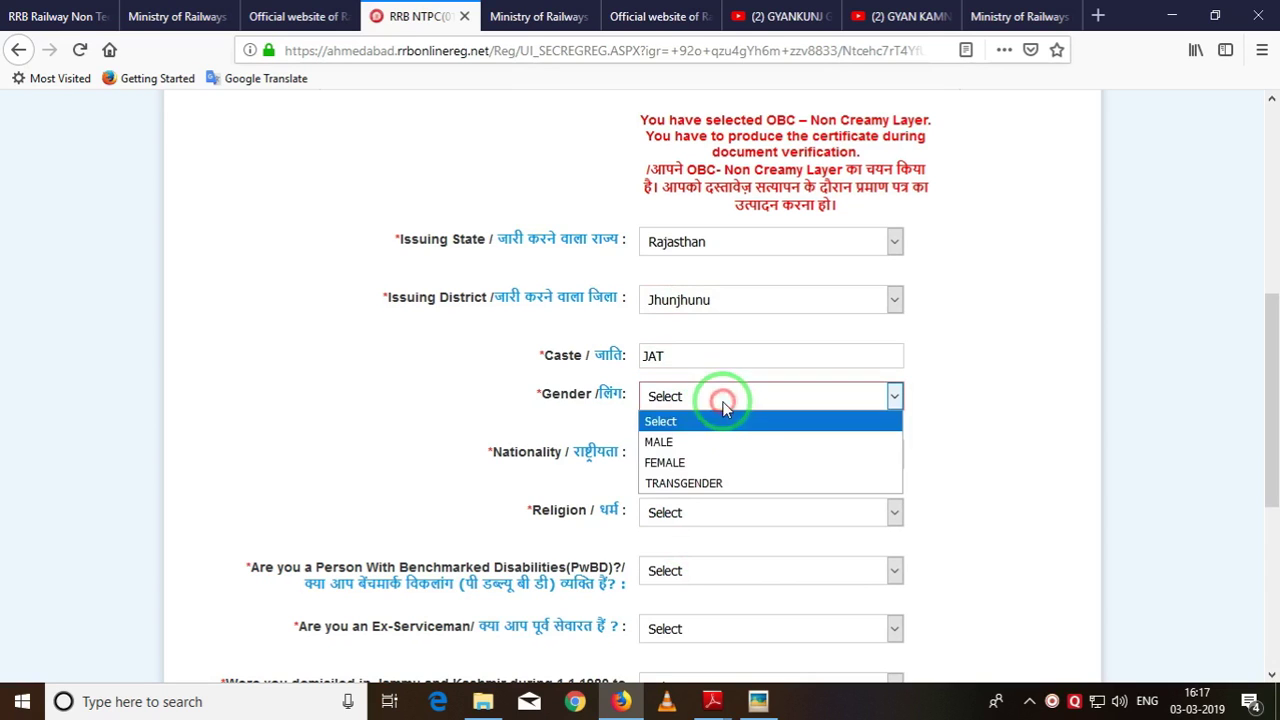
pyautogui.click(715, 447)
pyautogui.click(728, 462)
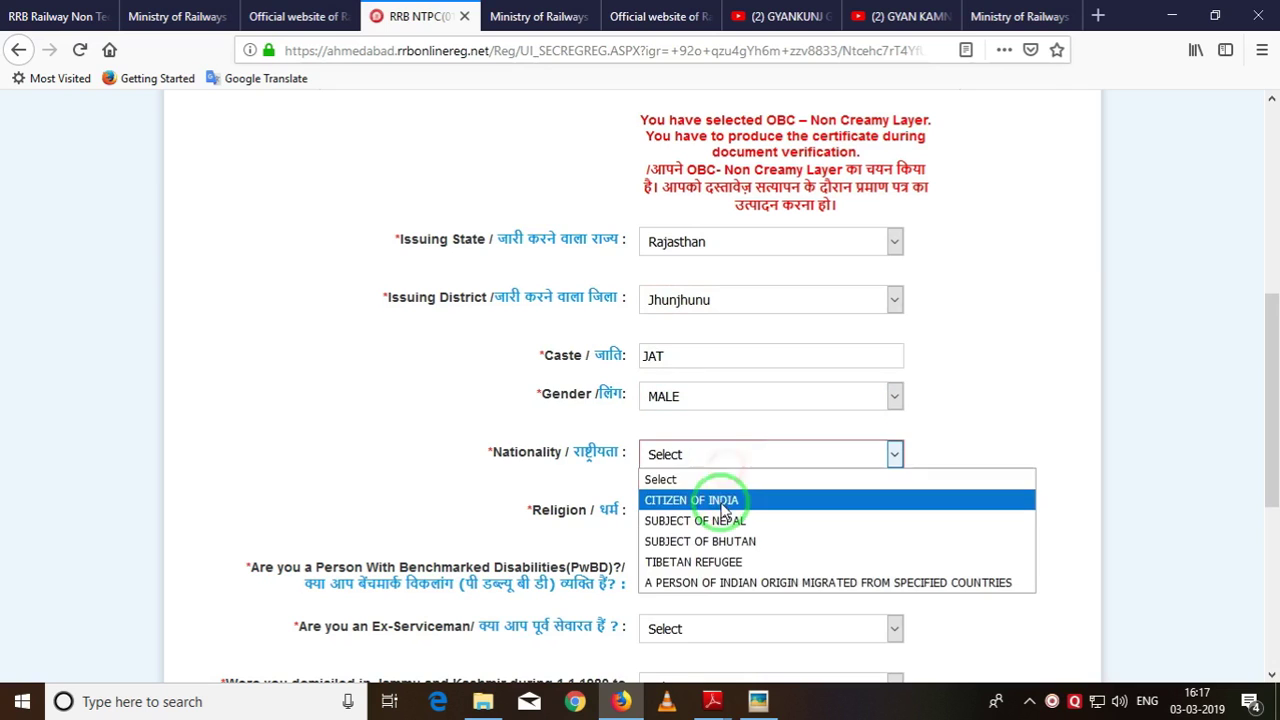
pyautogui.click(720, 502)
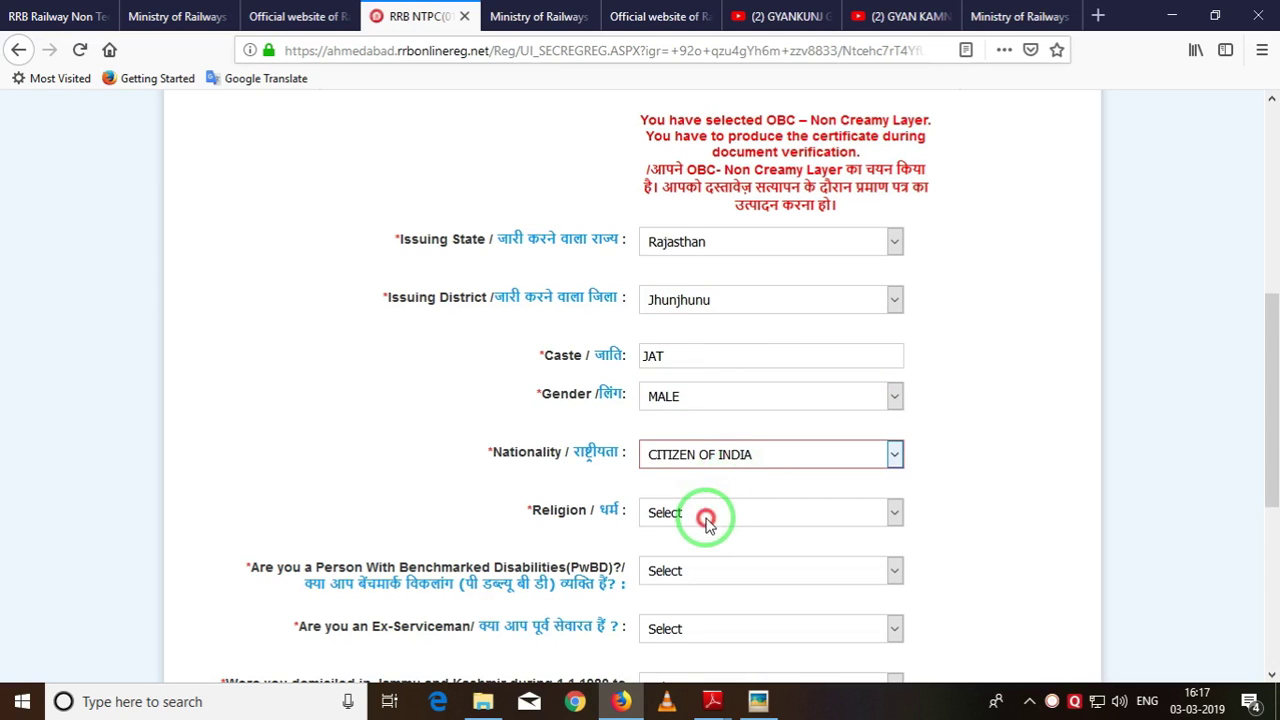
pyautogui.click(706, 525)
pyautogui.click(678, 386)
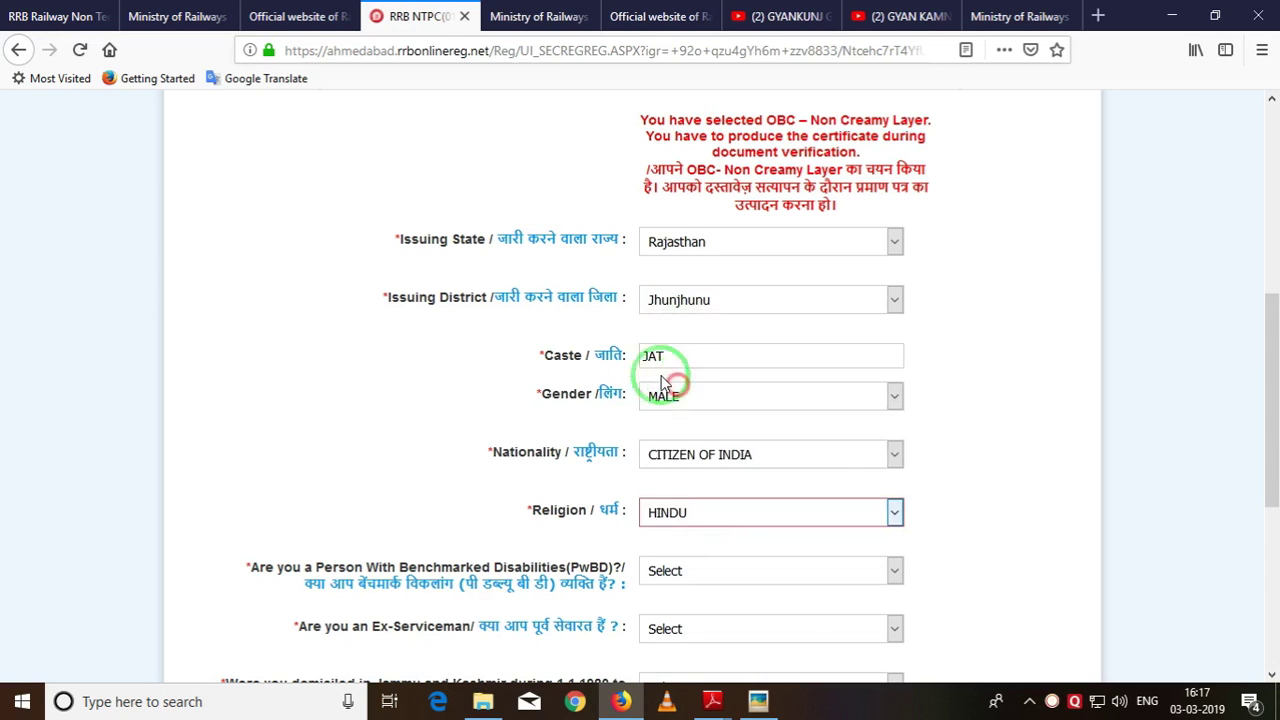
pyautogui.scroll(-3, 520, 386)
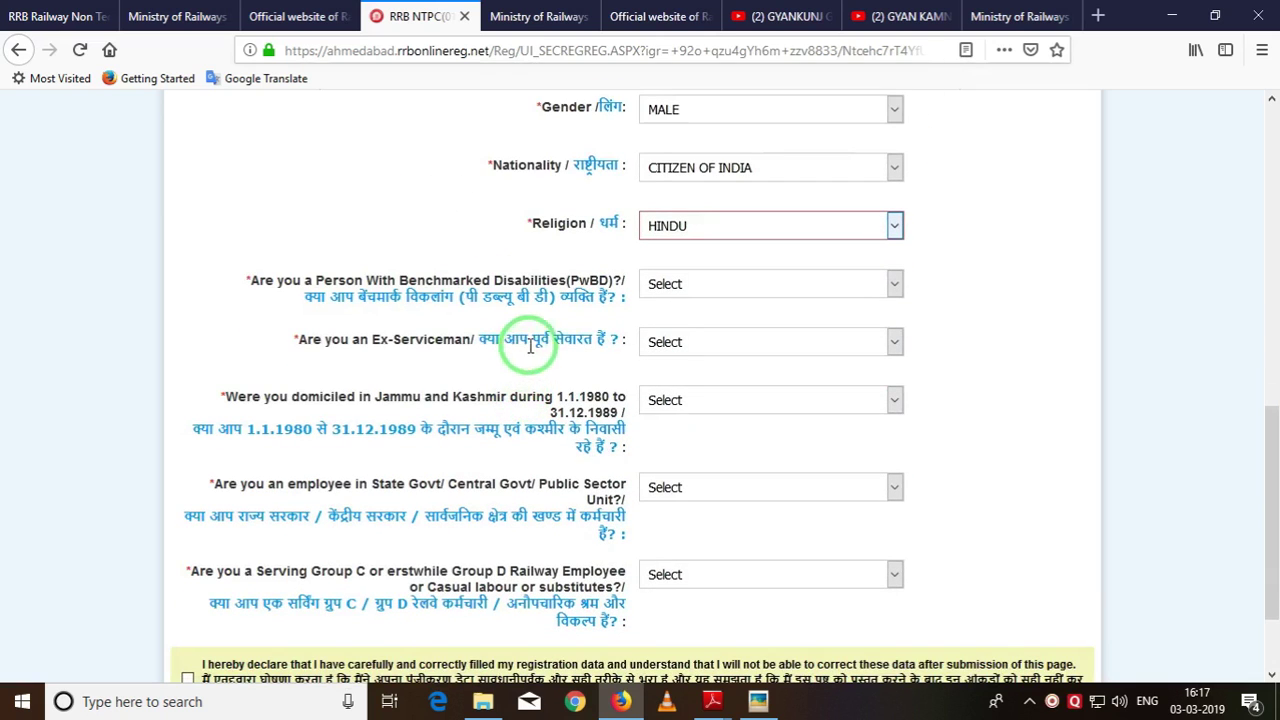
# Answer NO to the disability, ex-serviceman, J&K domicile and government employee questions.
pyautogui.click(666, 284)
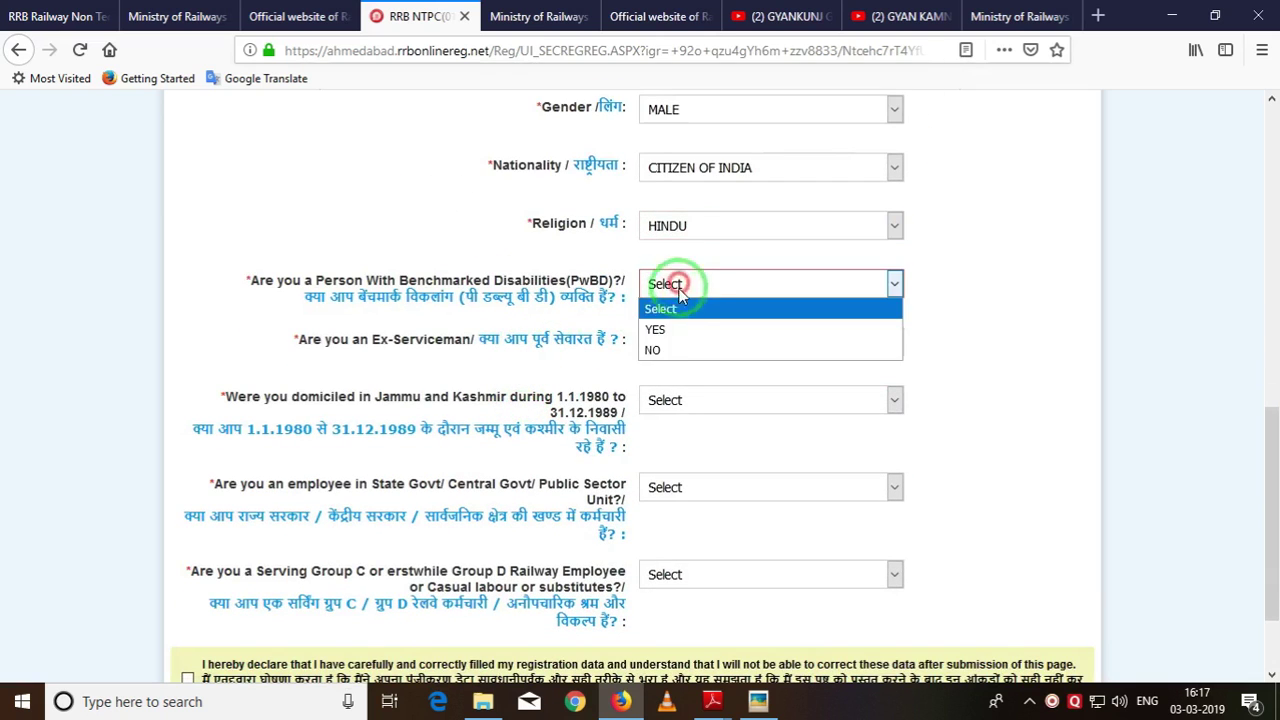
pyautogui.click(669, 350)
pyautogui.click(668, 348)
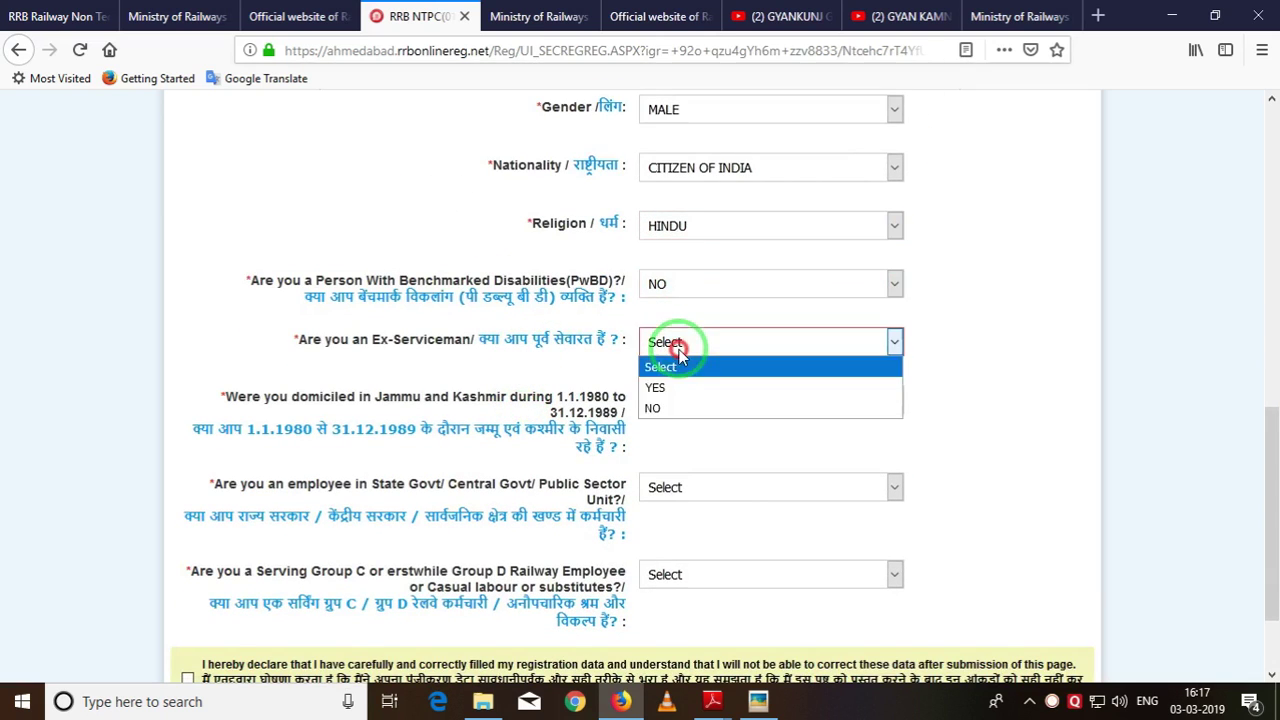
pyautogui.click(680, 410)
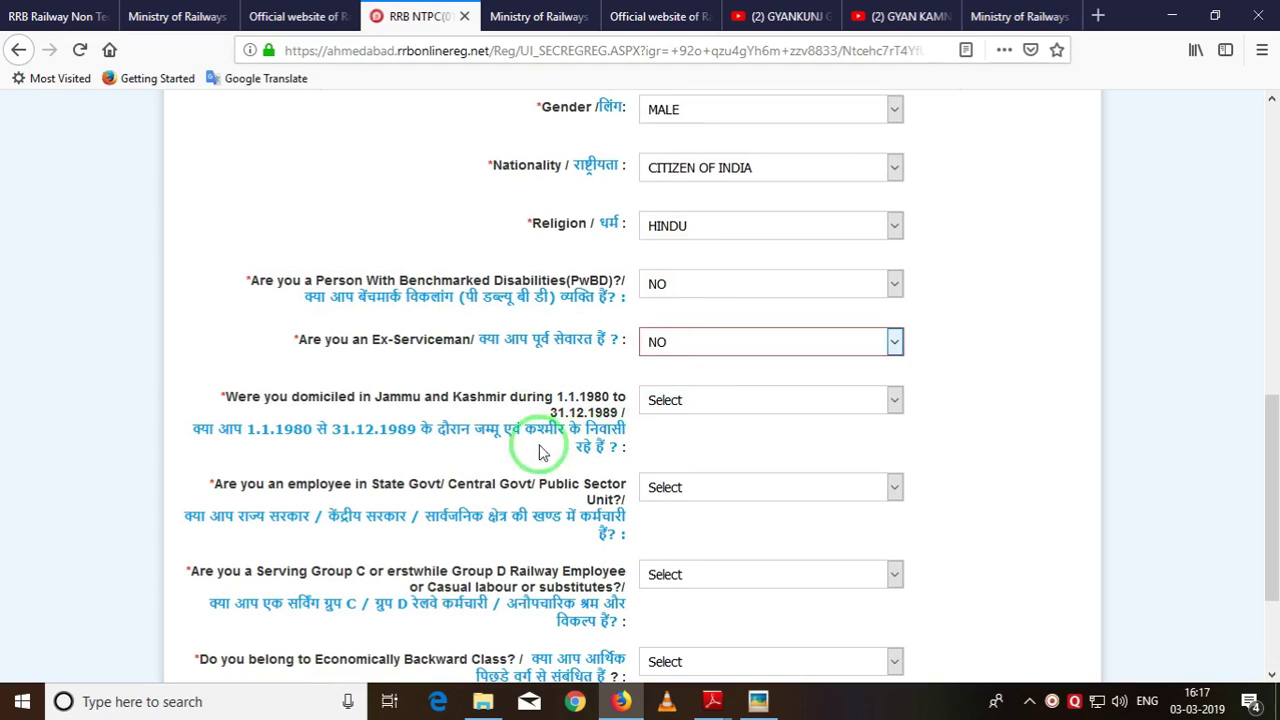
pyautogui.click(667, 405)
pyautogui.click(665, 463)
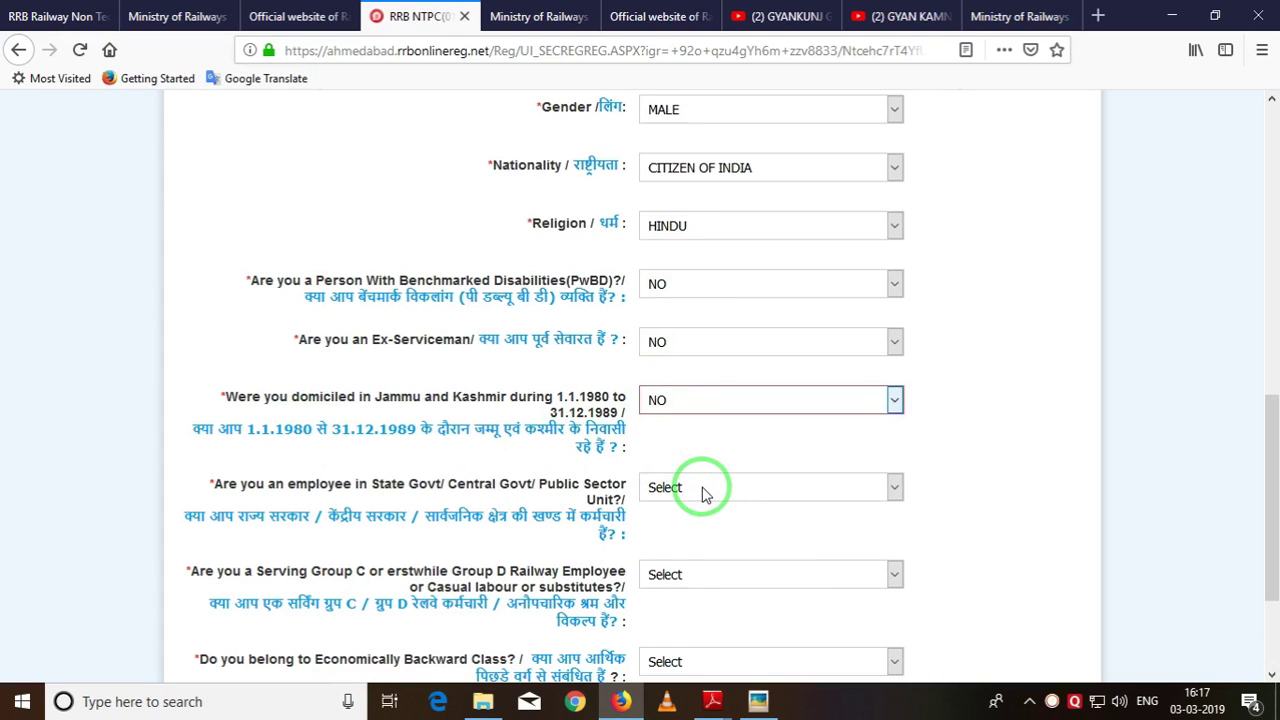
pyautogui.click(702, 490)
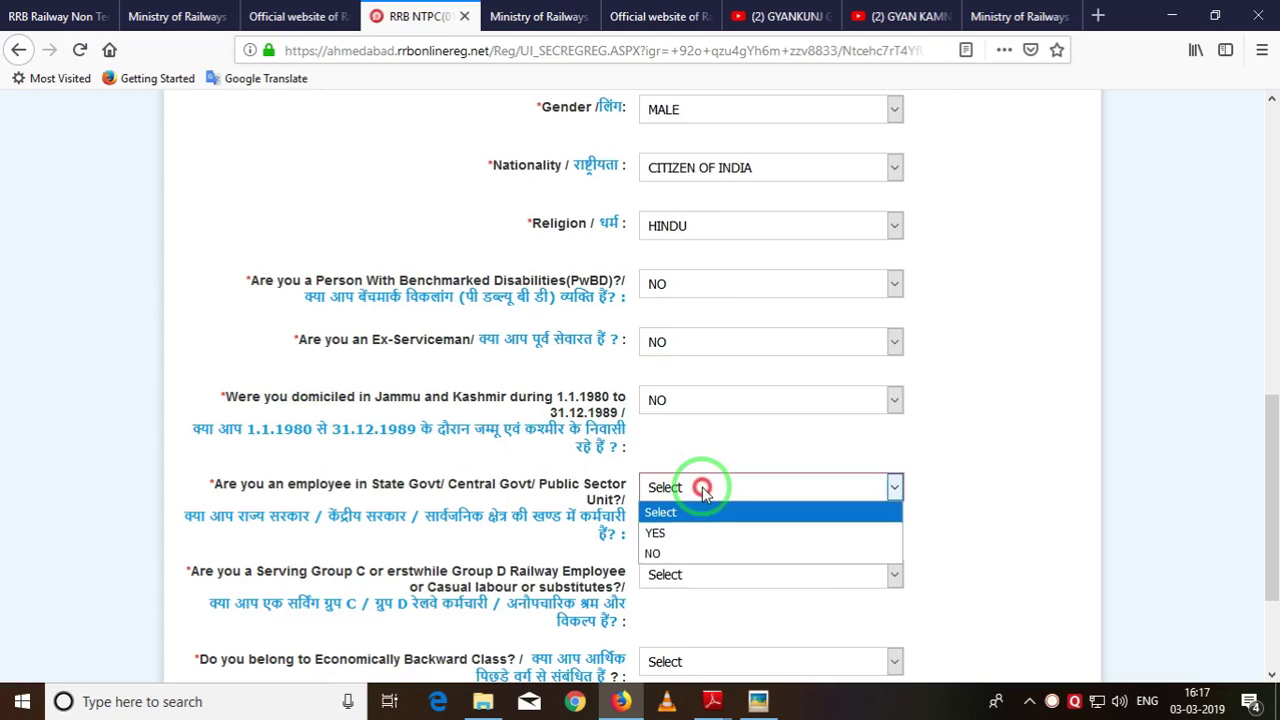
pyautogui.click(680, 556)
# Answer NO to the Group C, quasi-administrative and economically backward class questions.
pyautogui.scroll(-3, 572, 416)
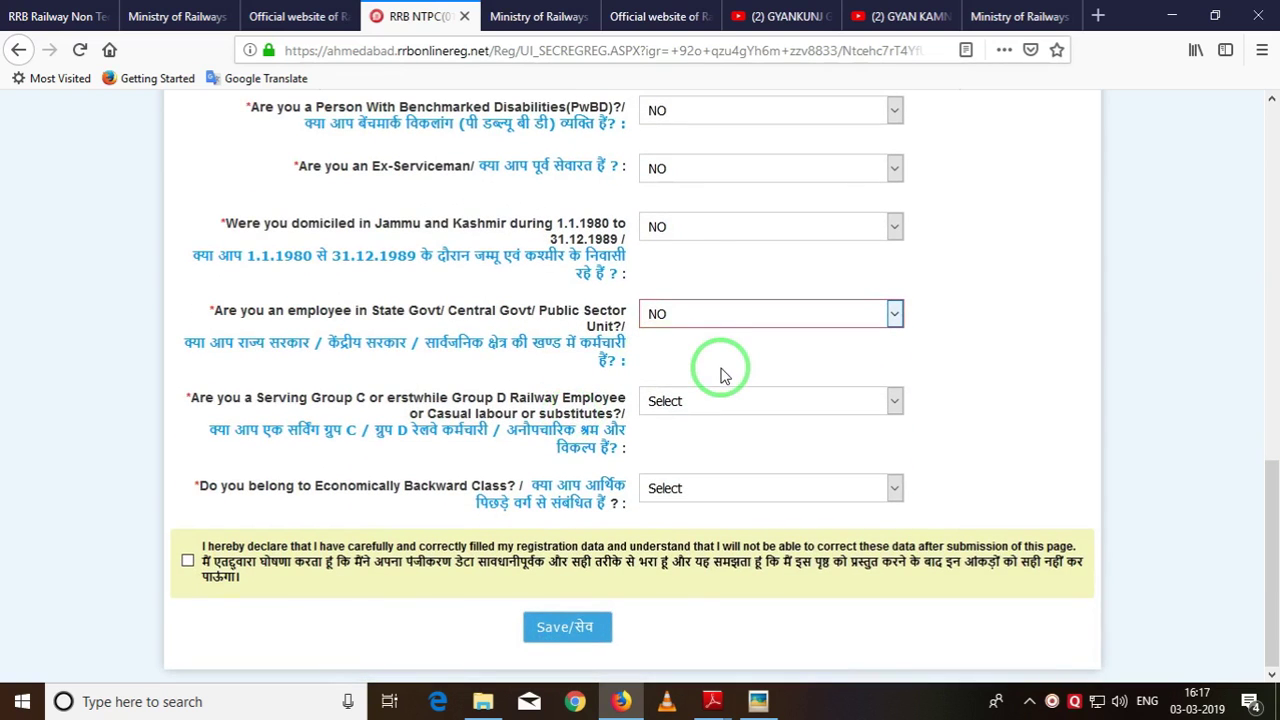
pyautogui.click(714, 400)
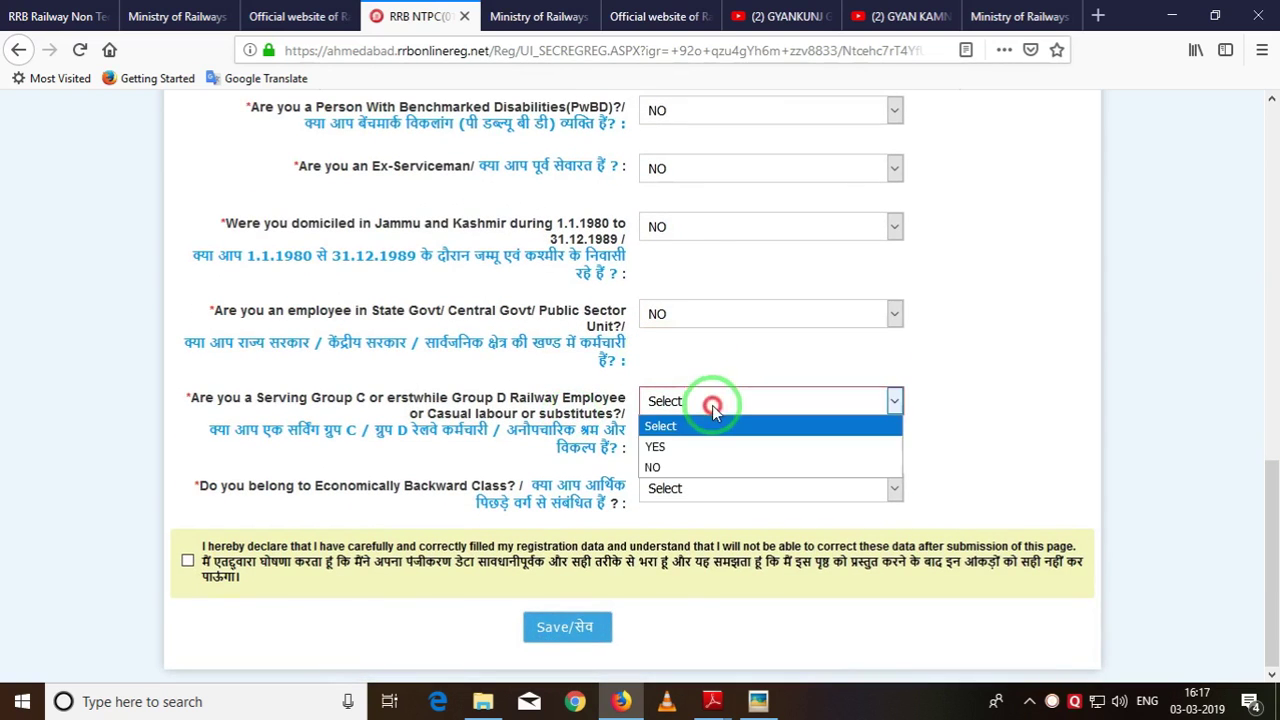
pyautogui.click(711, 463)
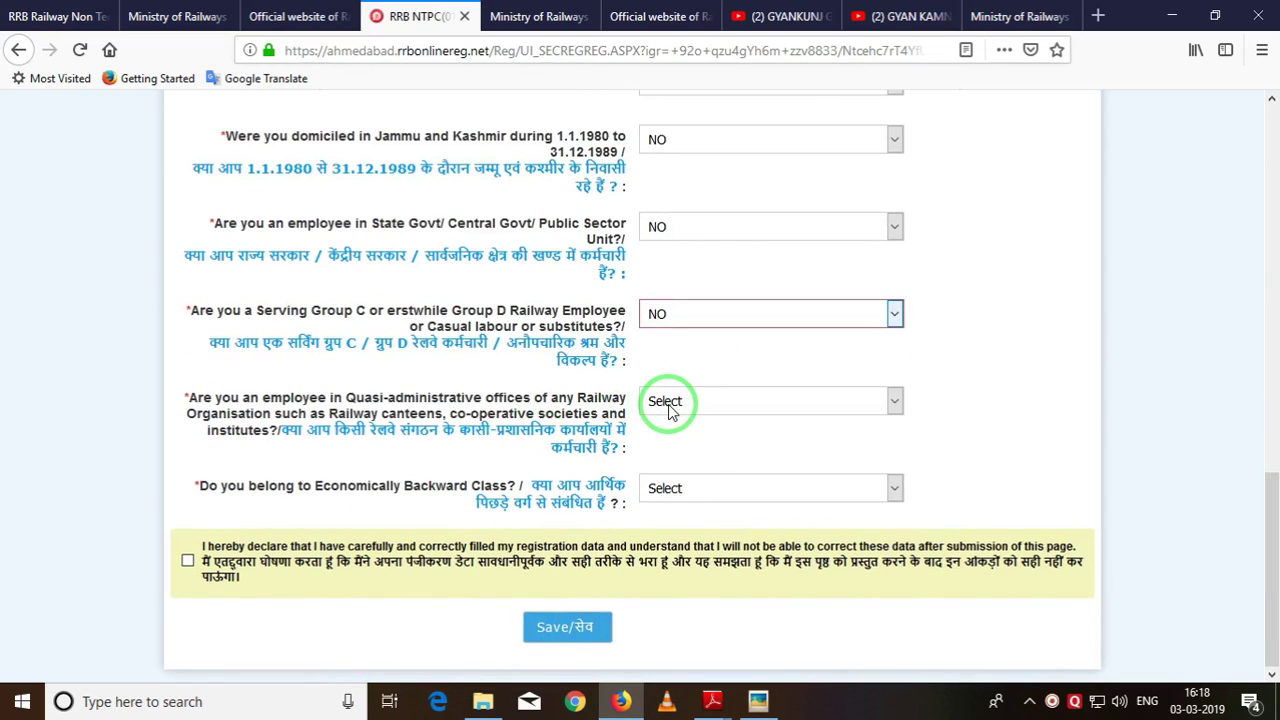
pyautogui.click(668, 410)
pyautogui.click(672, 461)
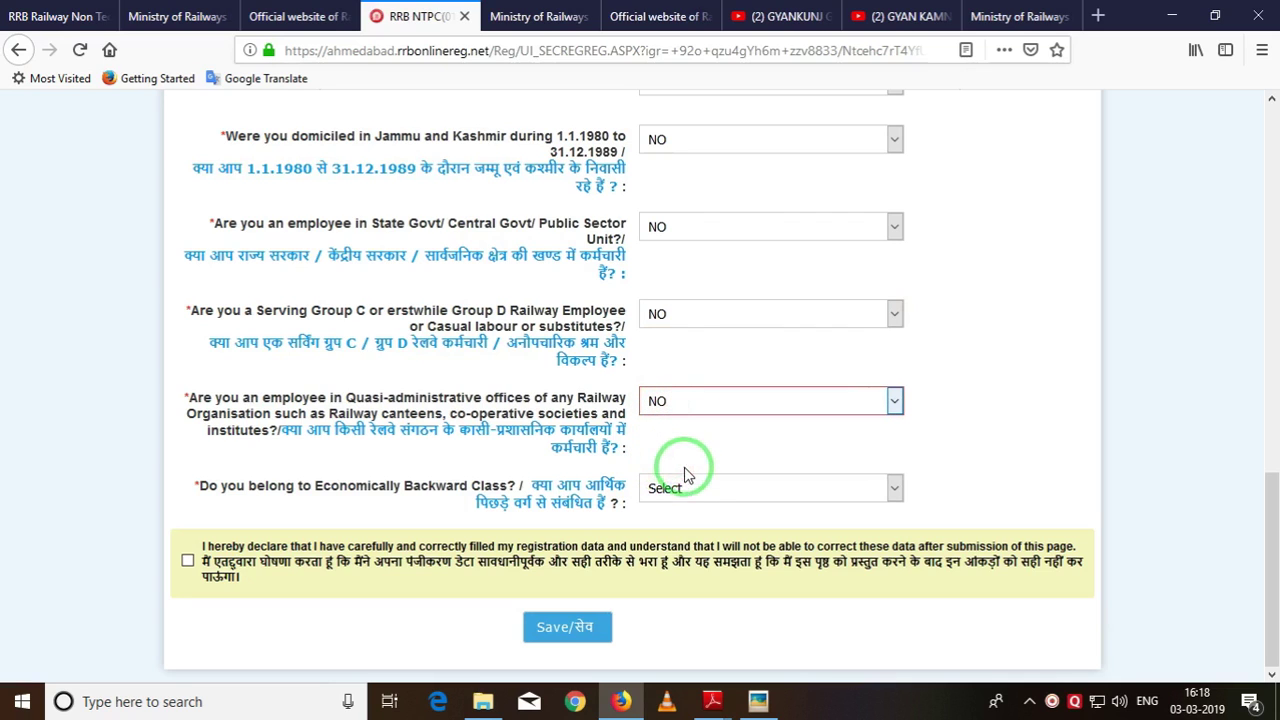
pyautogui.click(686, 488)
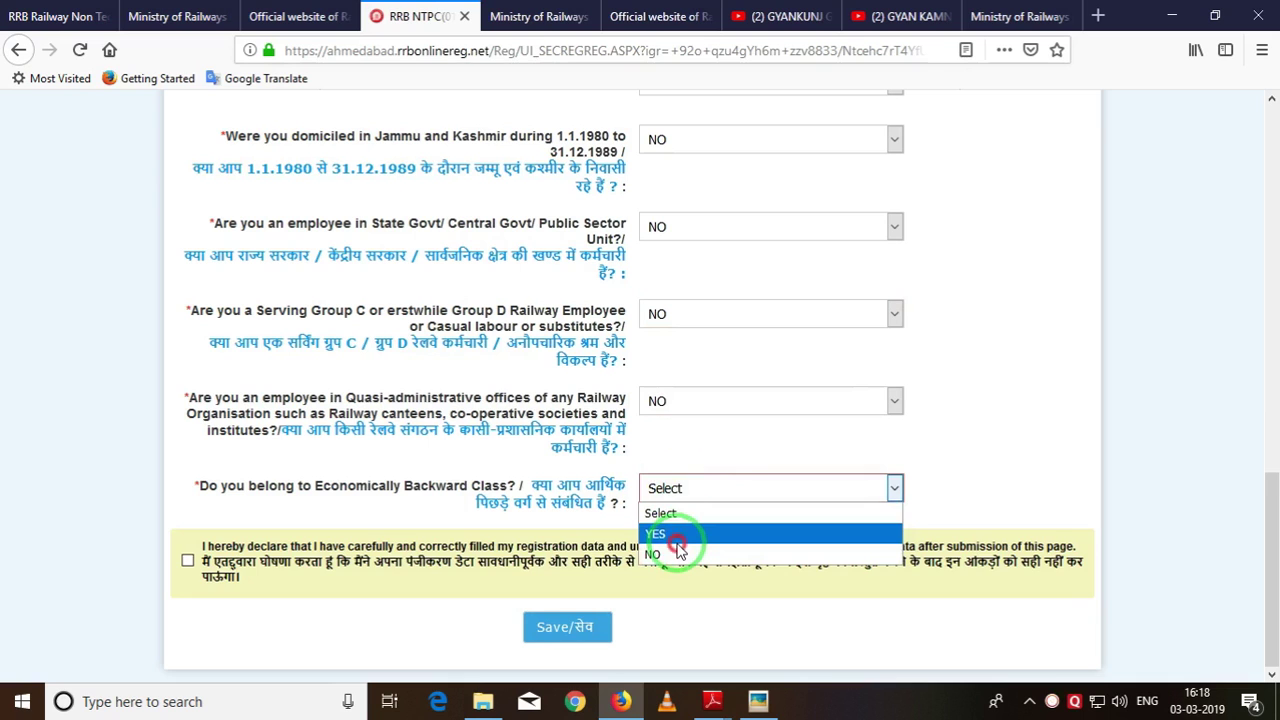
pyautogui.click(676, 538)
pyautogui.scroll(-1, 634, 480)
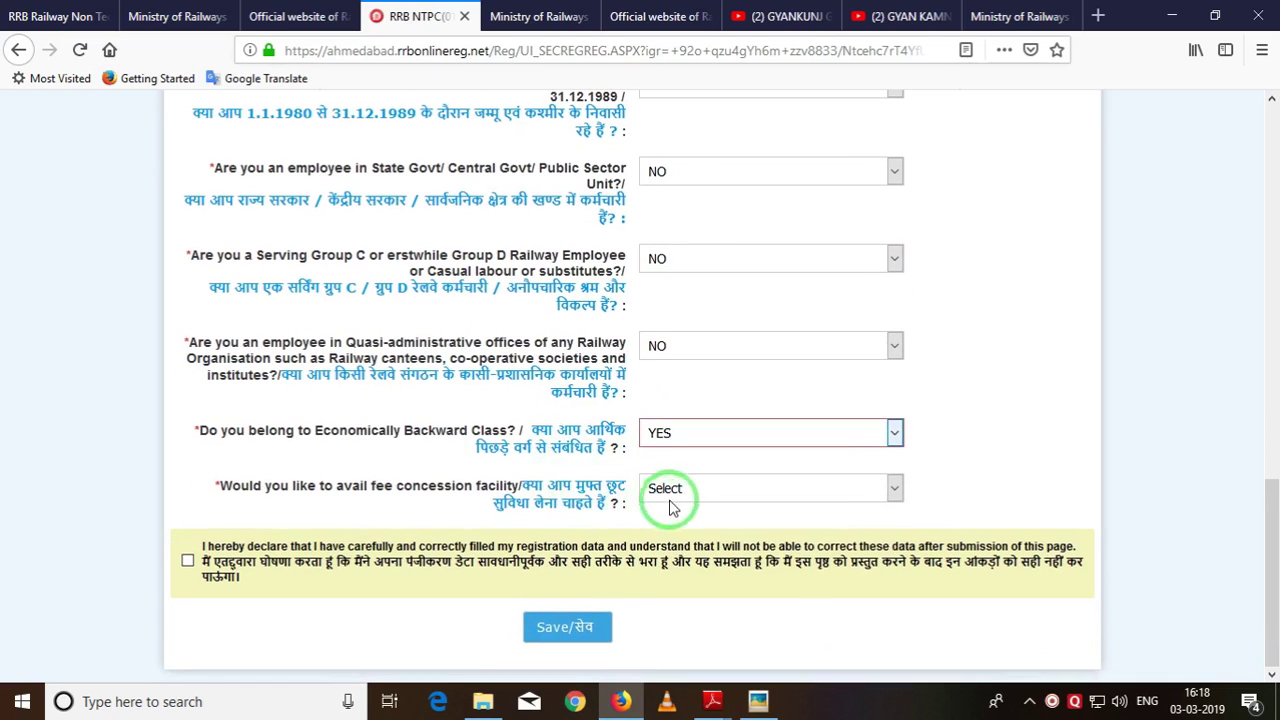
pyautogui.click(668, 490)
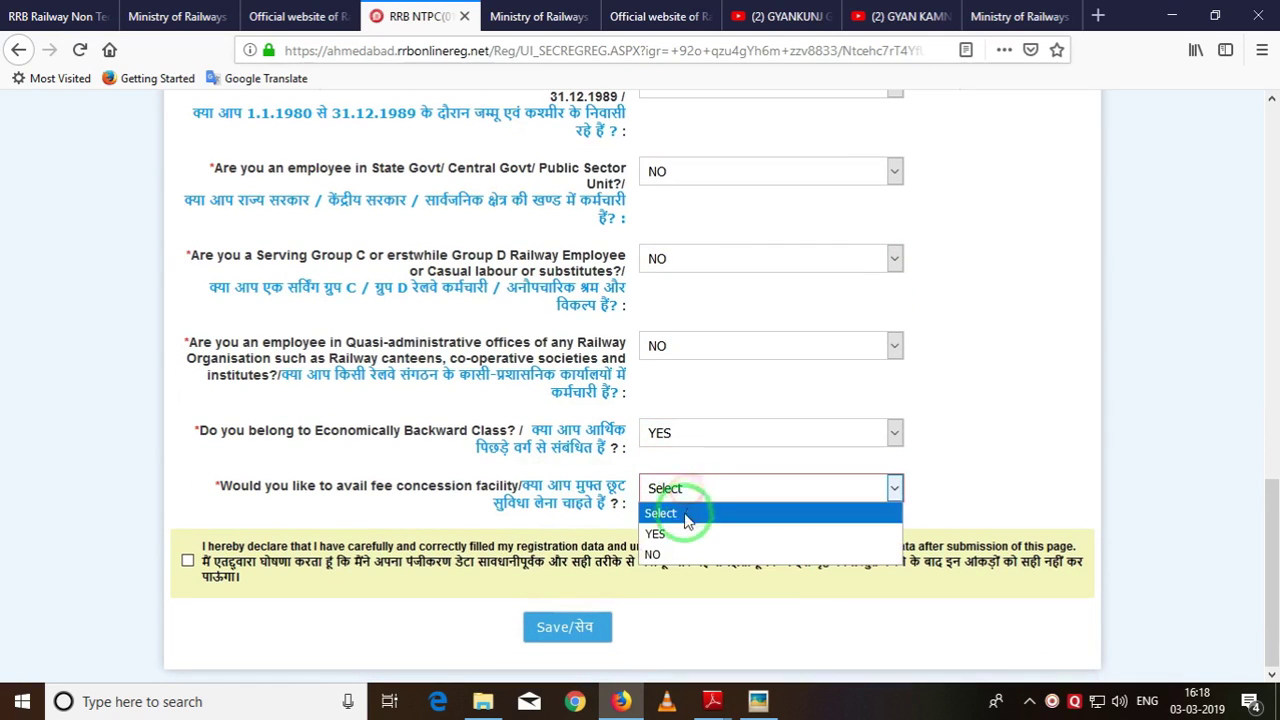
pyautogui.click(579, 474)
pyautogui.click(699, 447)
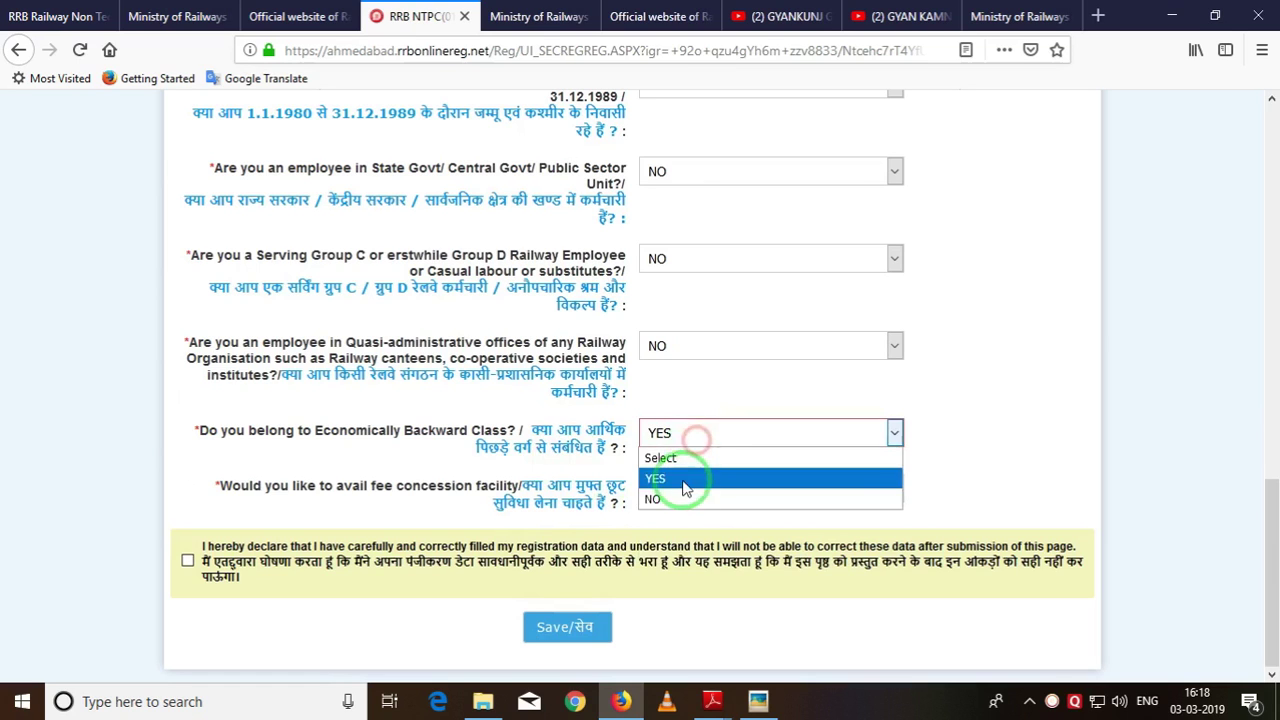
pyautogui.click(686, 492)
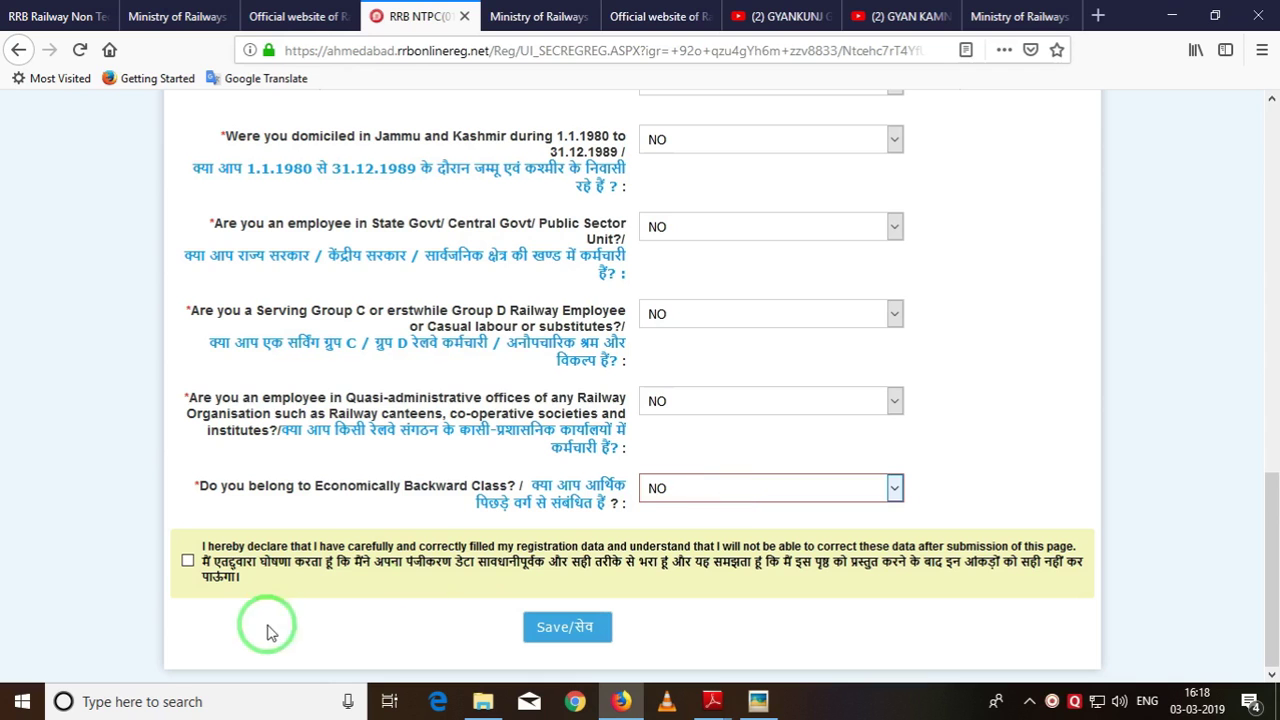
# Accept the registration data declaration and save the eligibility form.
pyautogui.click(187, 560)
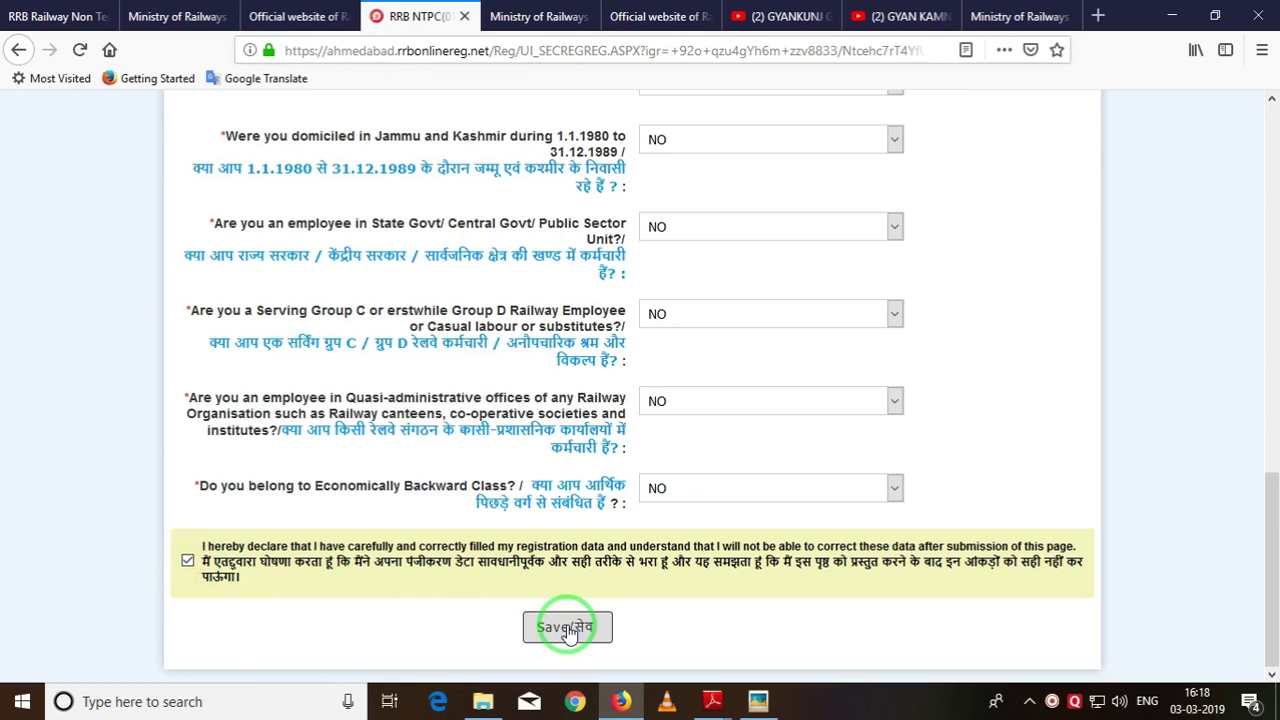
pyautogui.scroll(5, 760, 440)
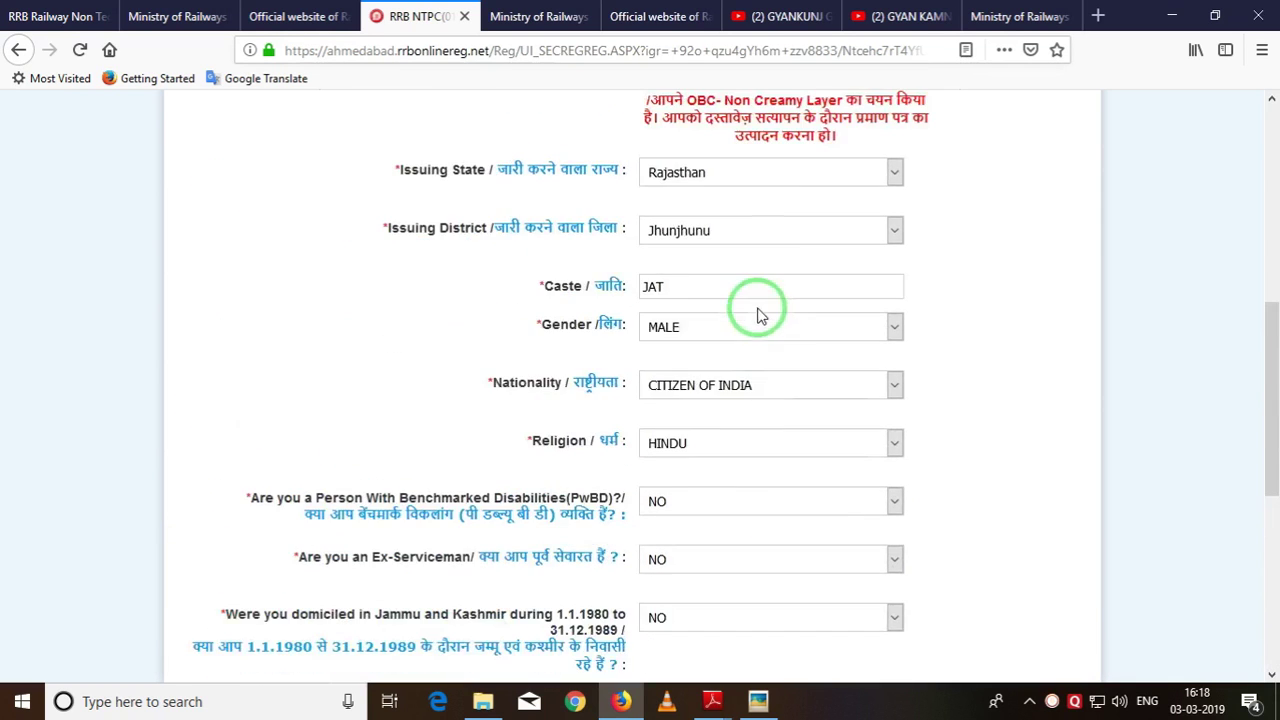
pyautogui.scroll(2, 752, 228)
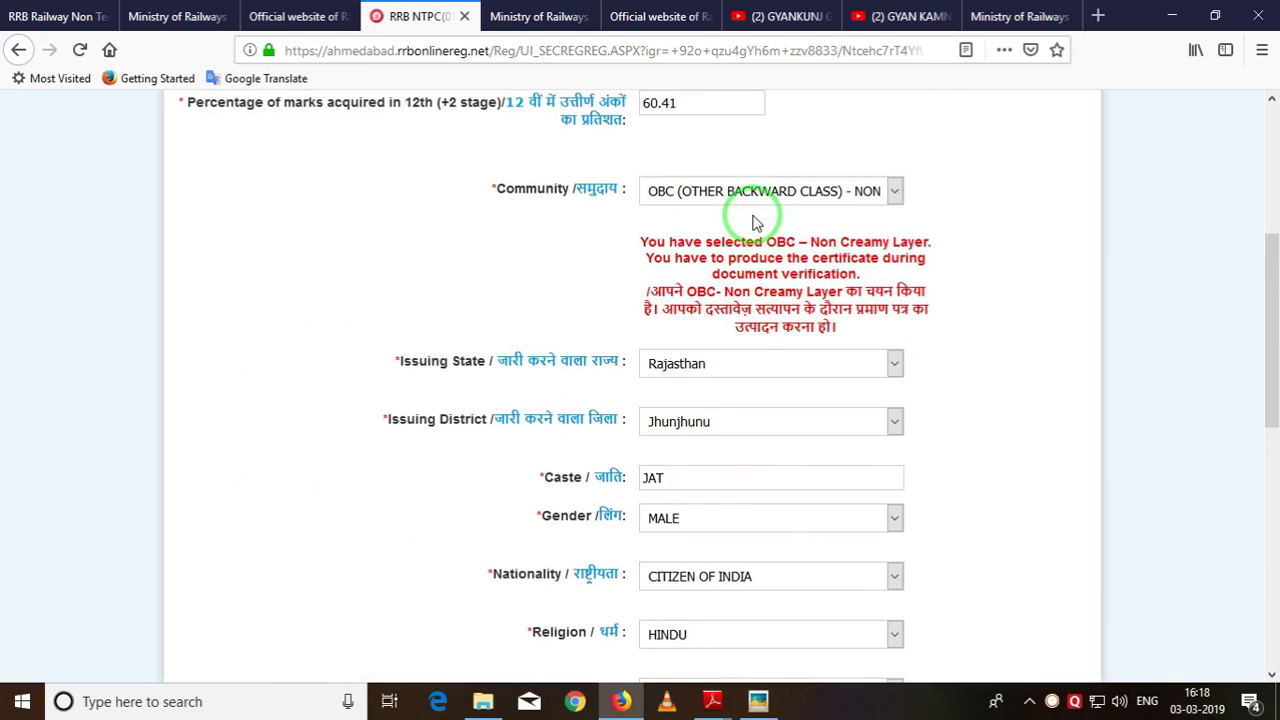
pyautogui.scroll(-7, 752, 222)
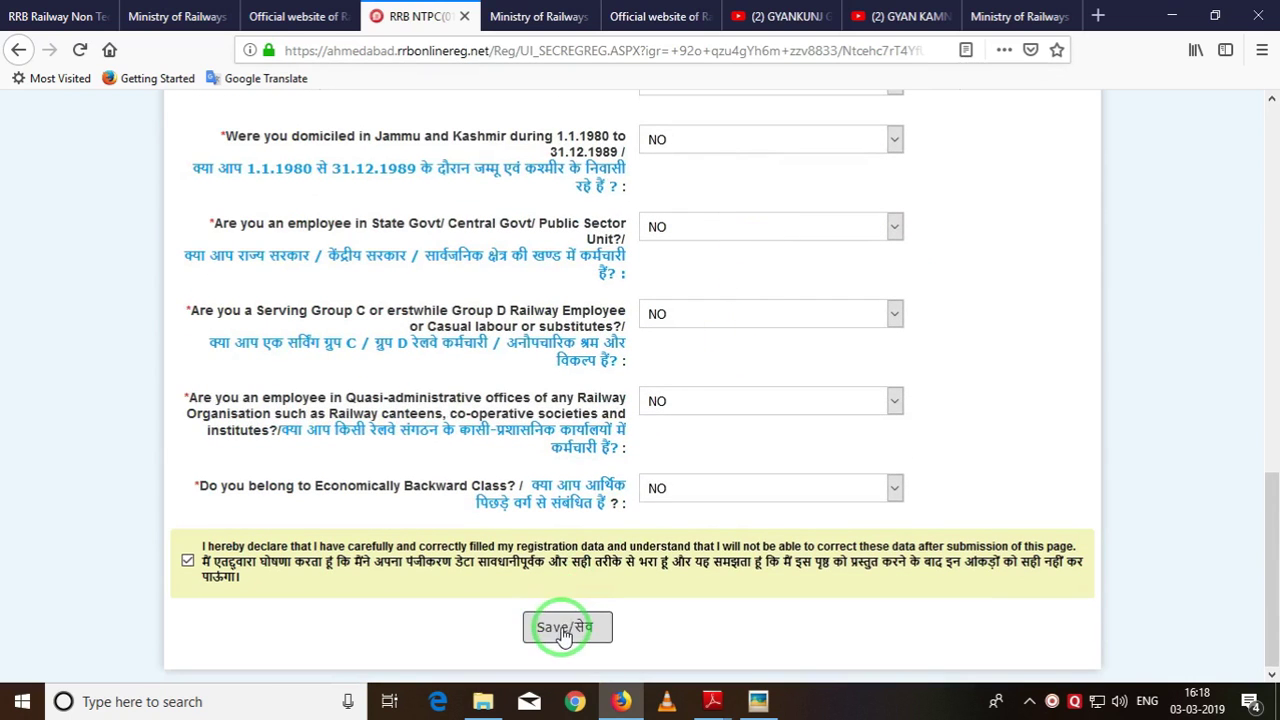
pyautogui.click(562, 630)
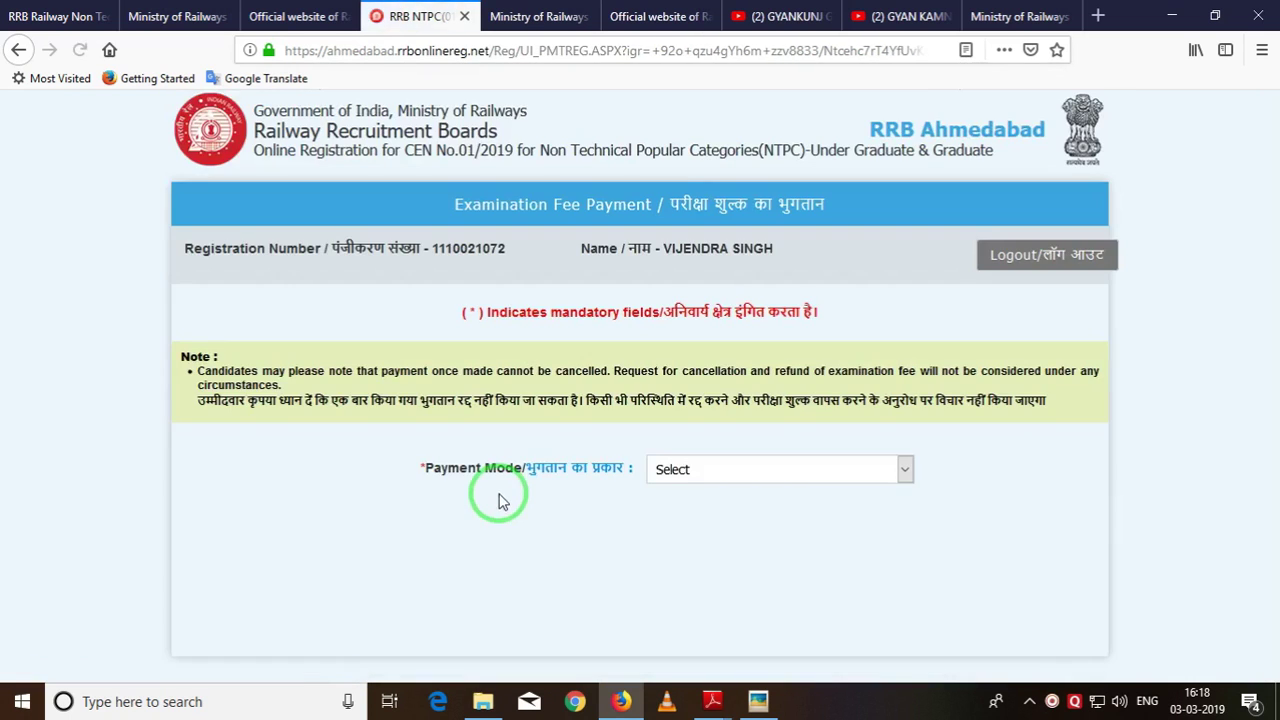
# Select BANK as the payment mode and choose Pay now.
pyautogui.click(680, 472)
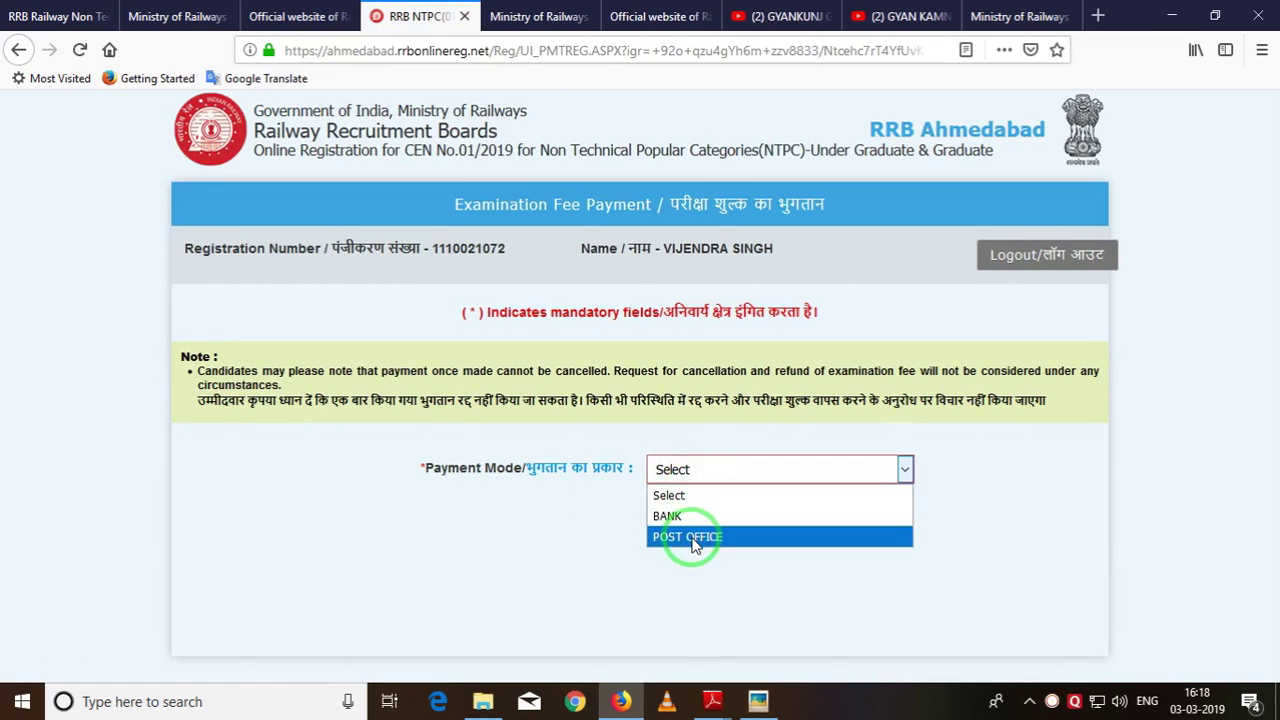
pyautogui.click(685, 518)
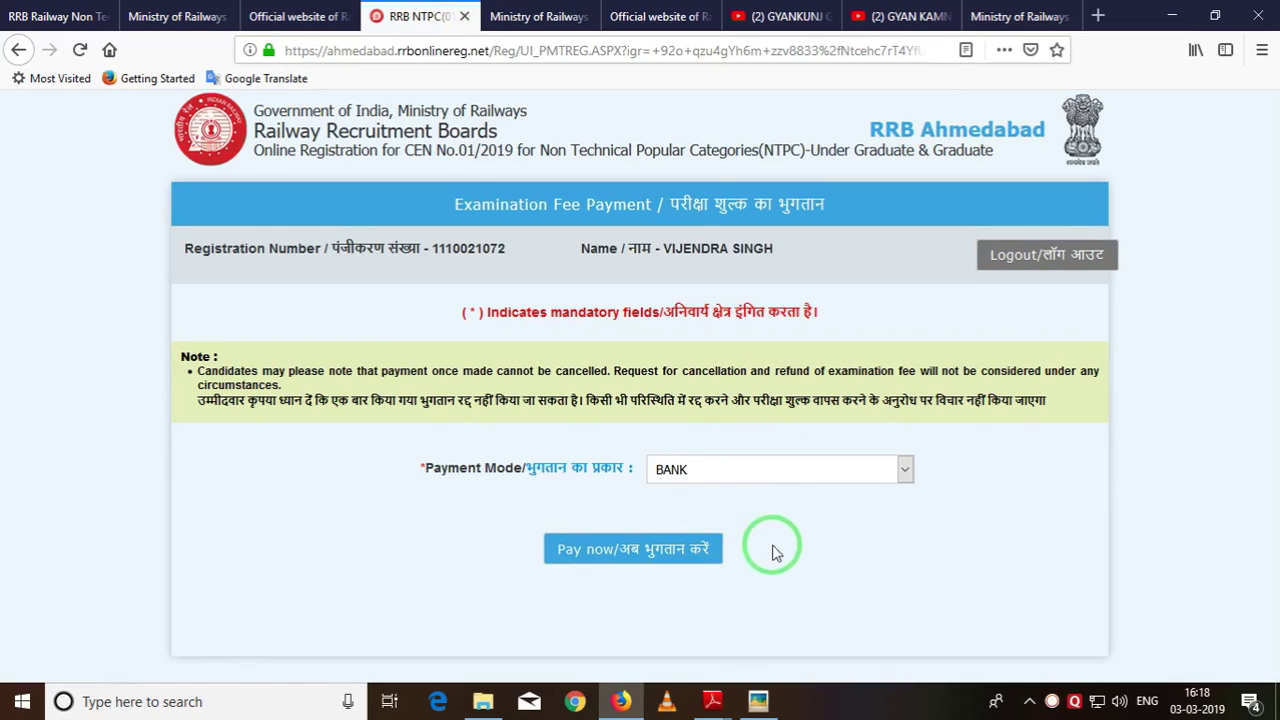
pyautogui.click(643, 565)
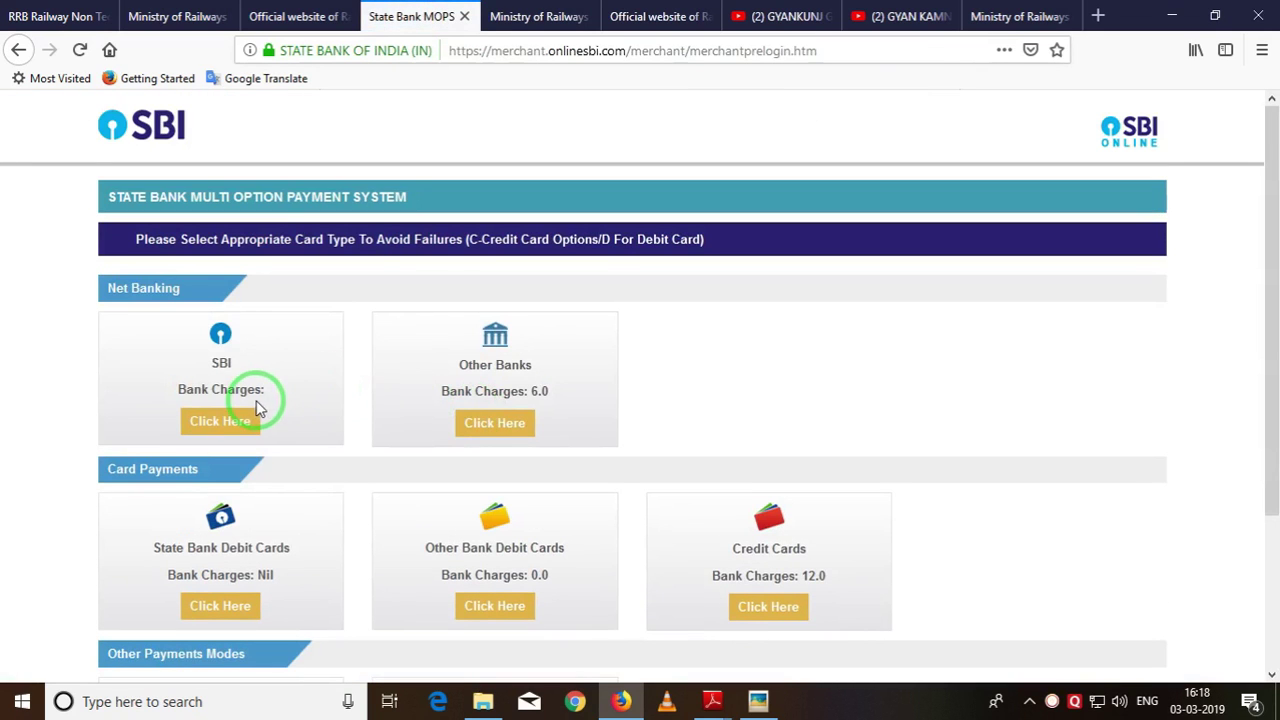
# Pay the 500 rupee fee through SBI net banking from the savings account.
pyautogui.click(216, 425)
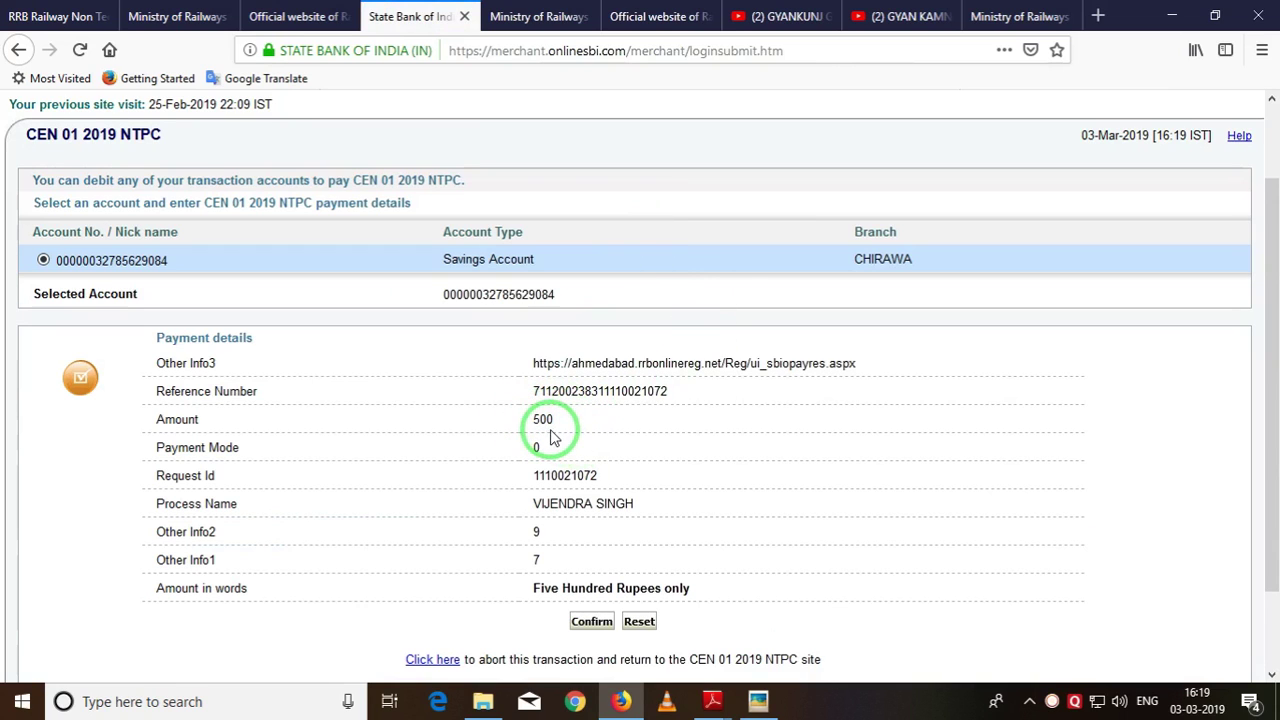
pyautogui.click(590, 621)
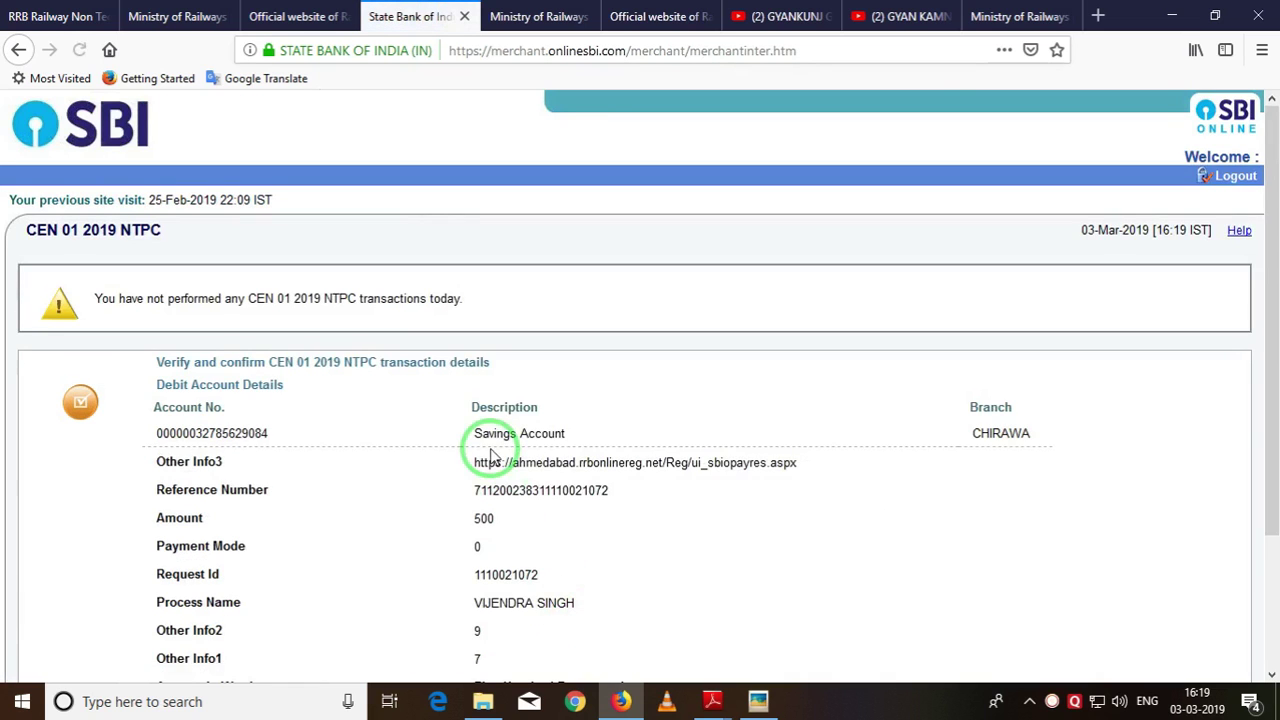
pyautogui.scroll(-2, 555, 465)
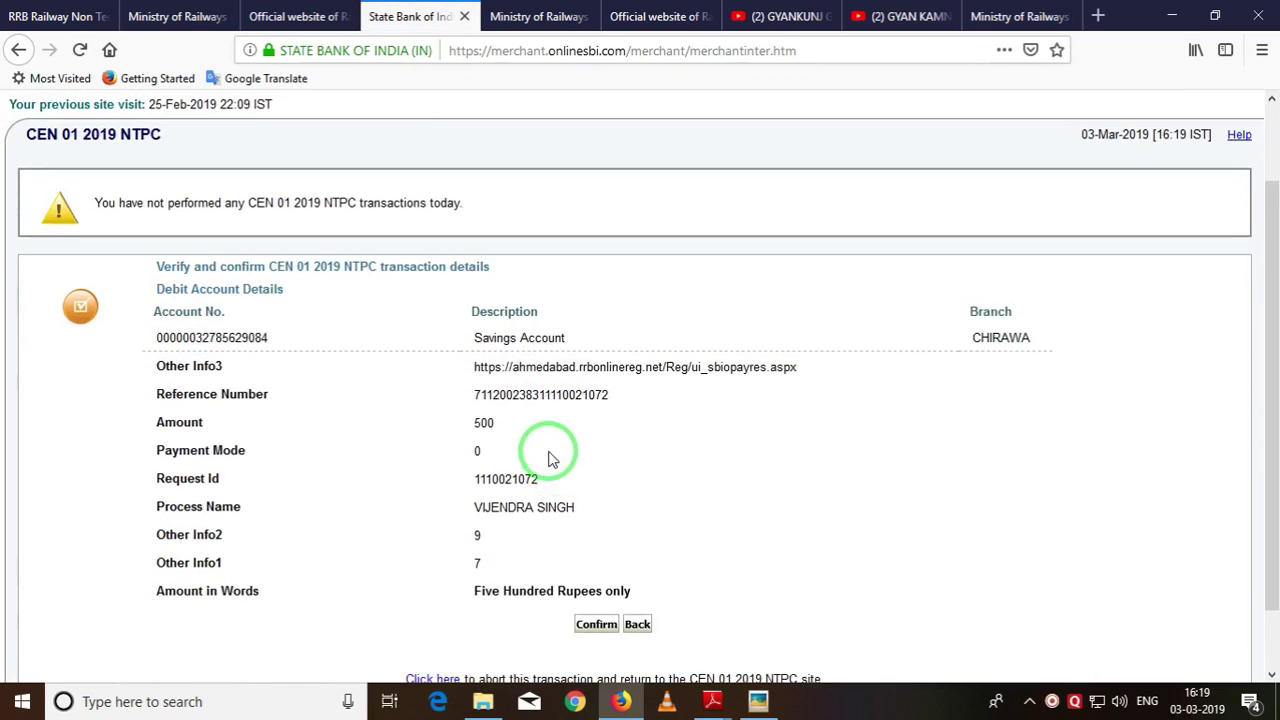
pyautogui.scroll(-2, 548, 460)
pyautogui.click(590, 553)
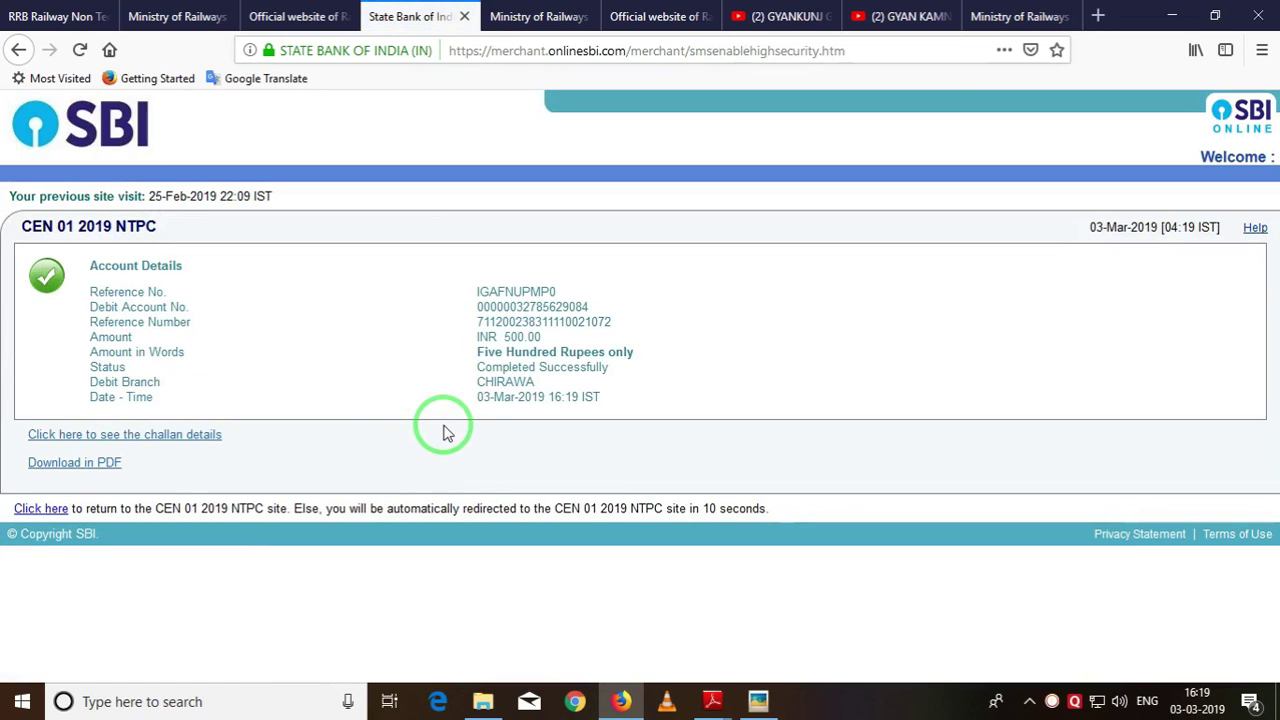
# Attempt to save the receipt and open the challan, dismissing both not-allowed warnings.
pyautogui.rightClick(93, 466)
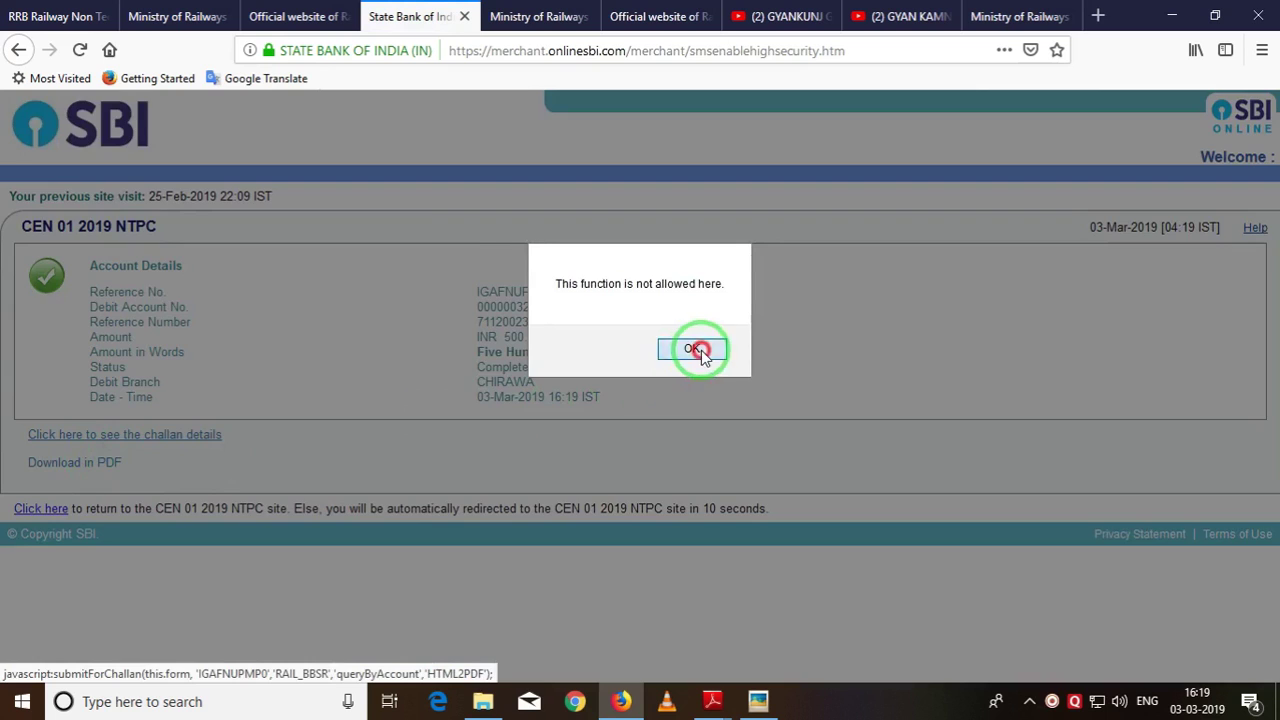
pyautogui.click(700, 350)
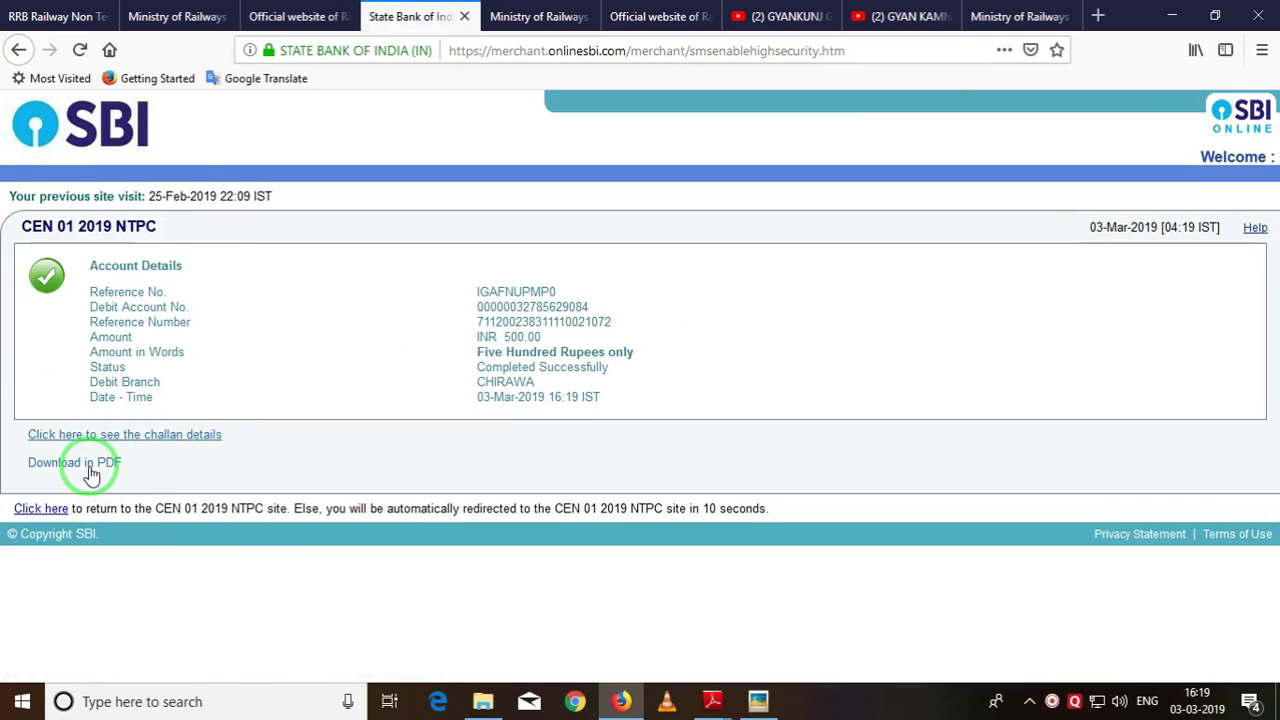
pyautogui.rightClick(141, 436)
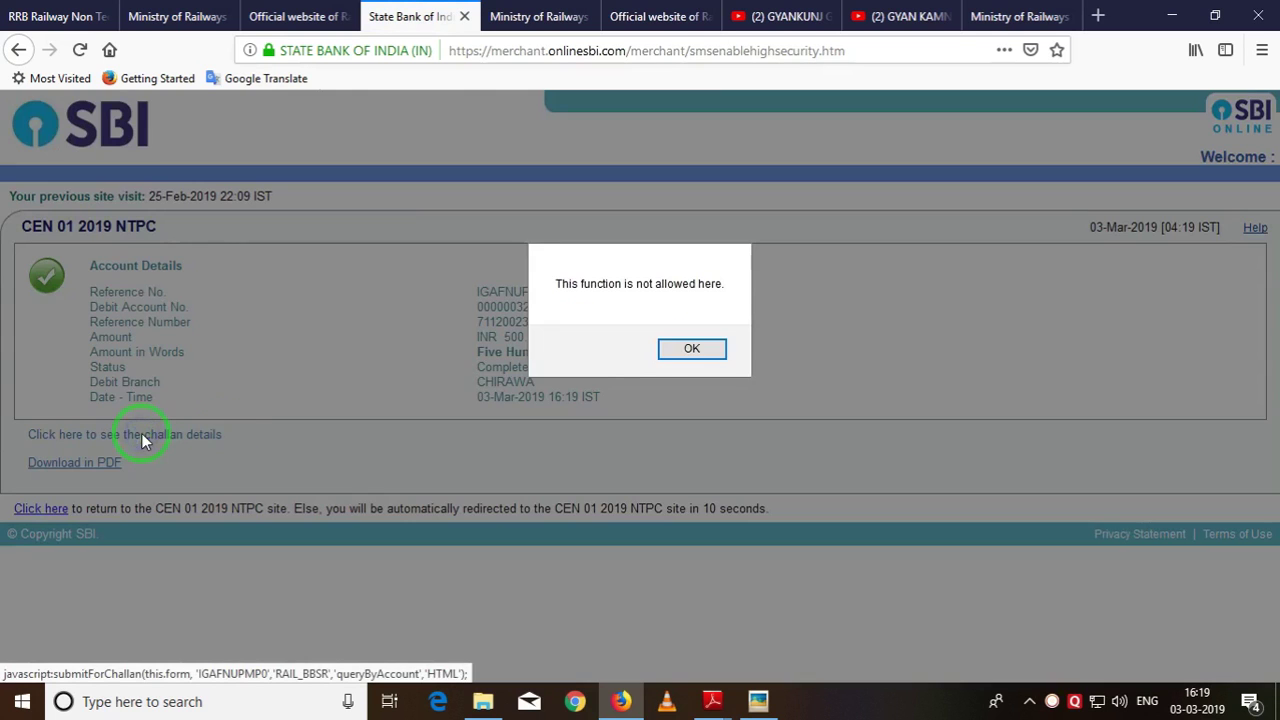
pyautogui.click(694, 352)
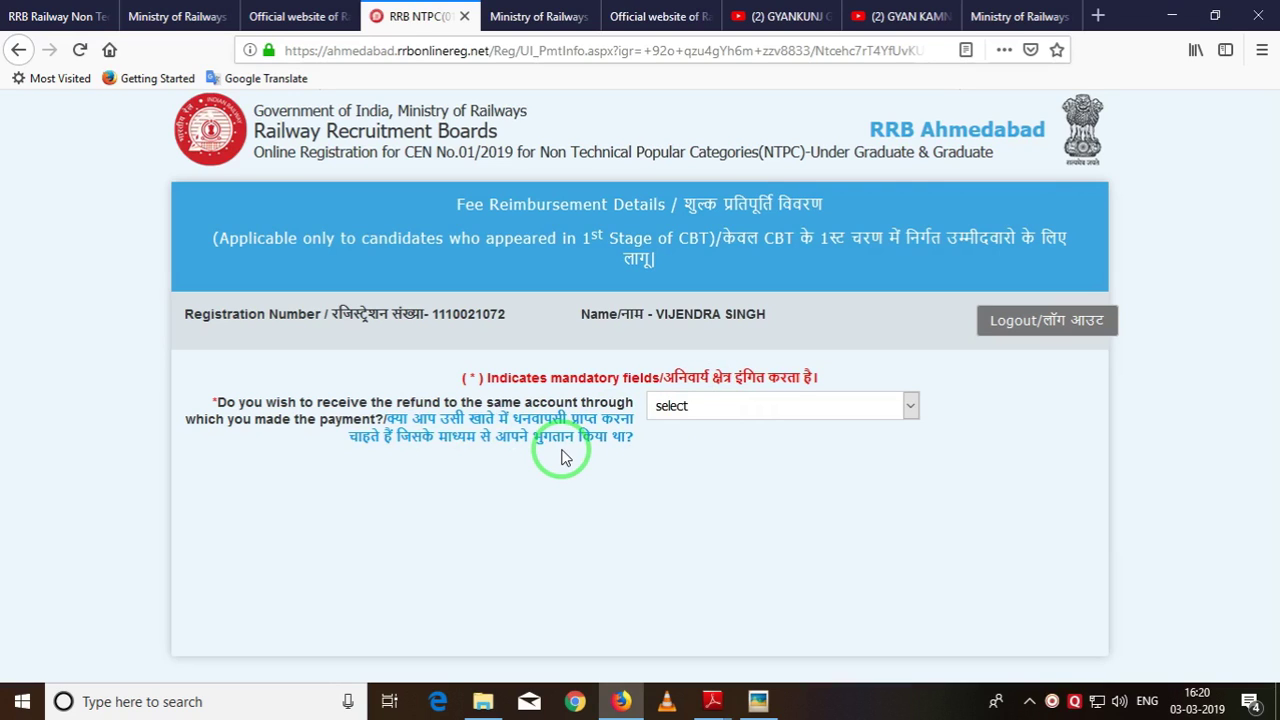
# Answer Yes to receiving any refund in the same paying account, then continue.
pyautogui.click(702, 407)
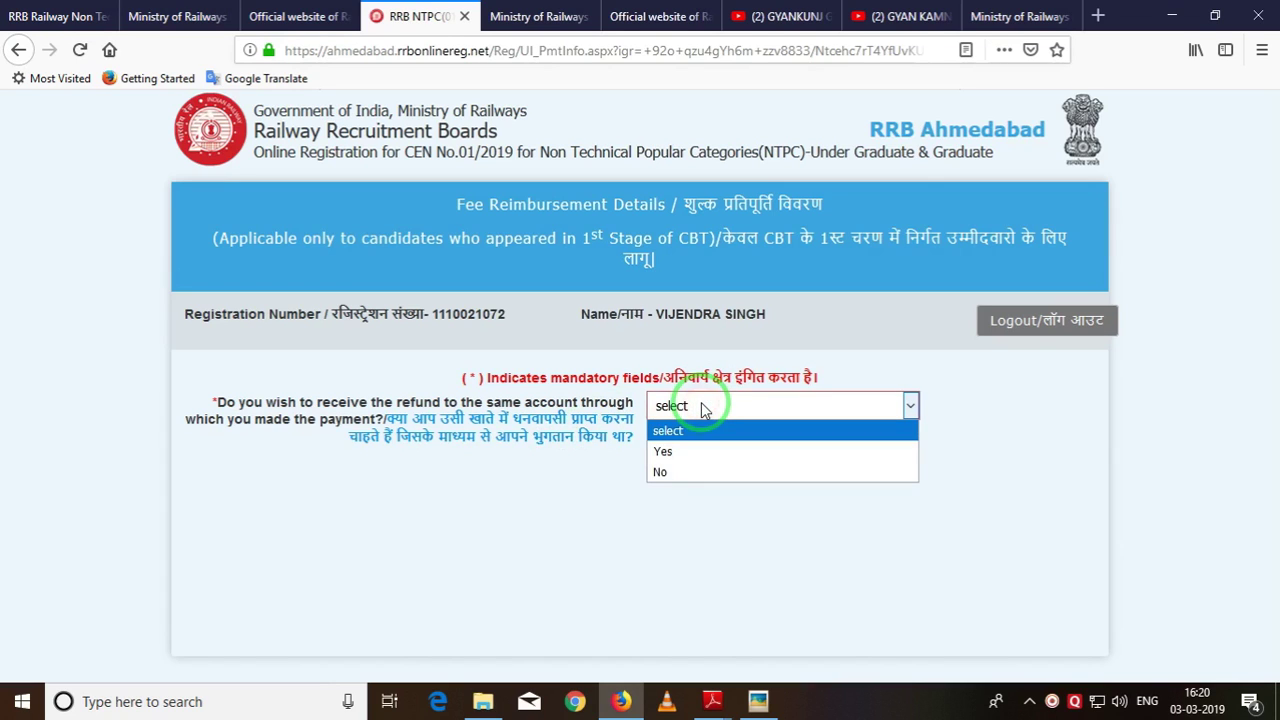
pyautogui.click(692, 451)
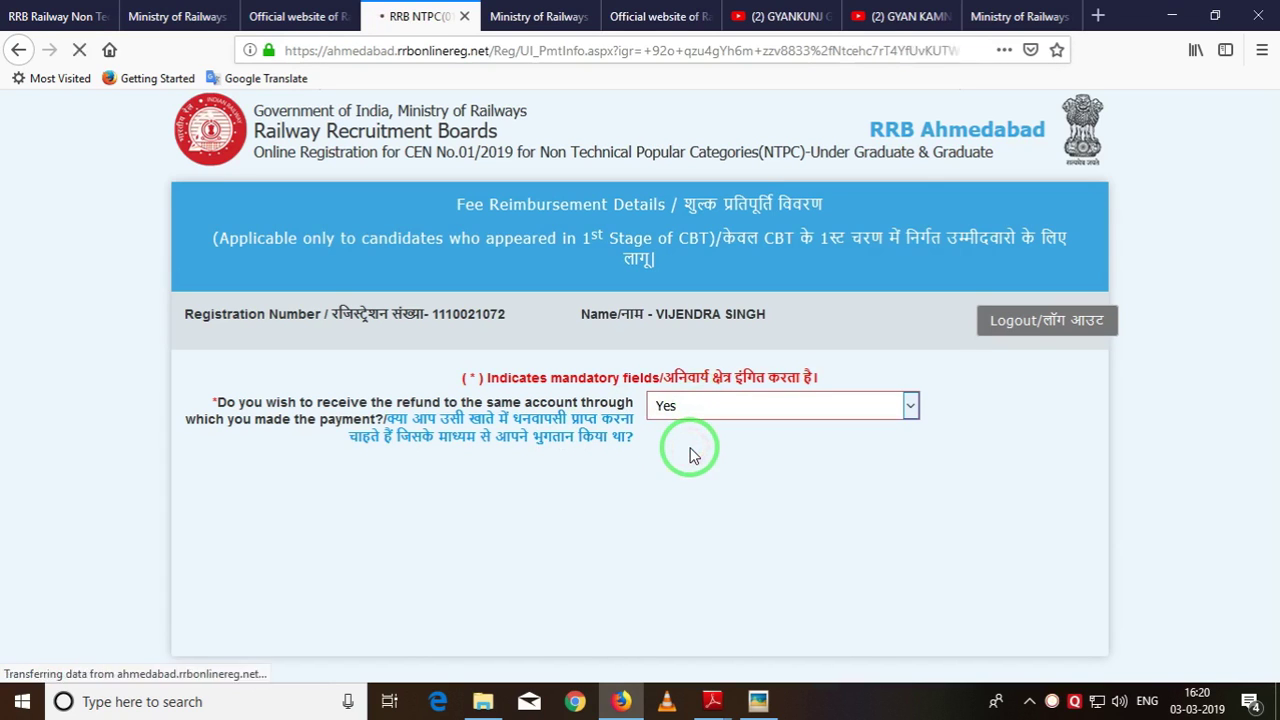
pyautogui.click(655, 485)
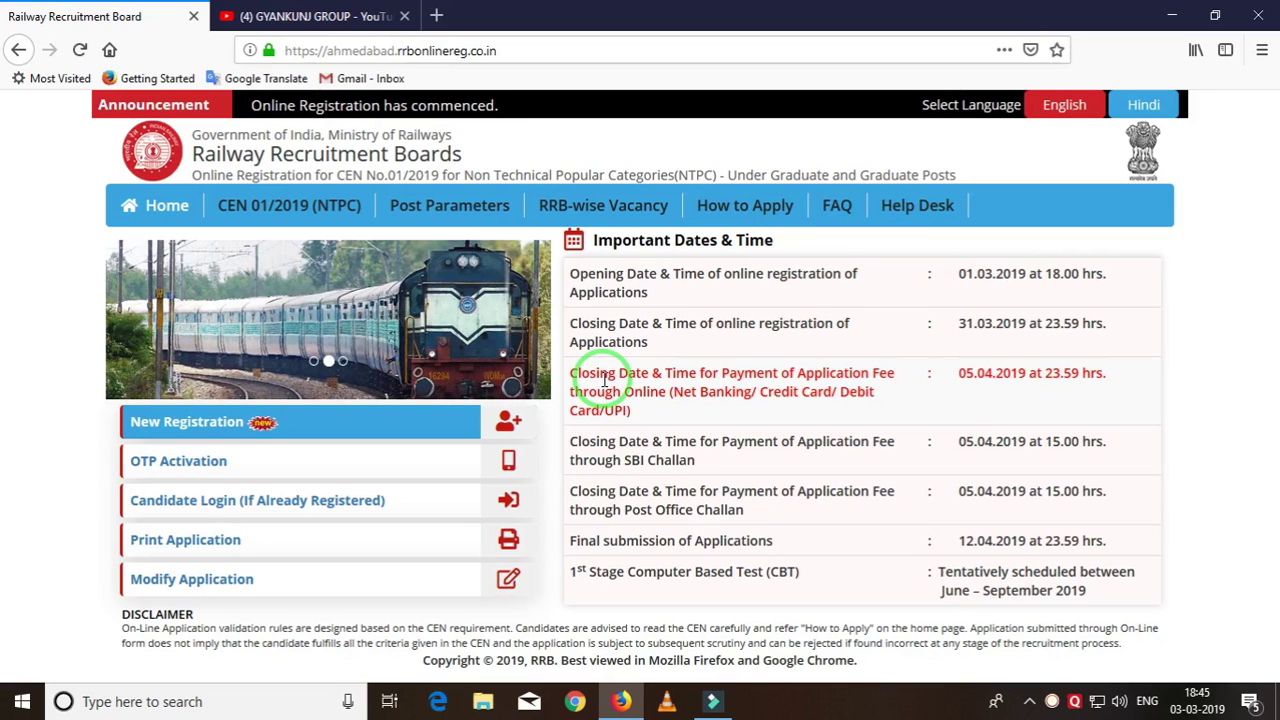
# Start the Ahmedabad candidate login and enter the candidate's registration number.
pyautogui.click(196, 509)
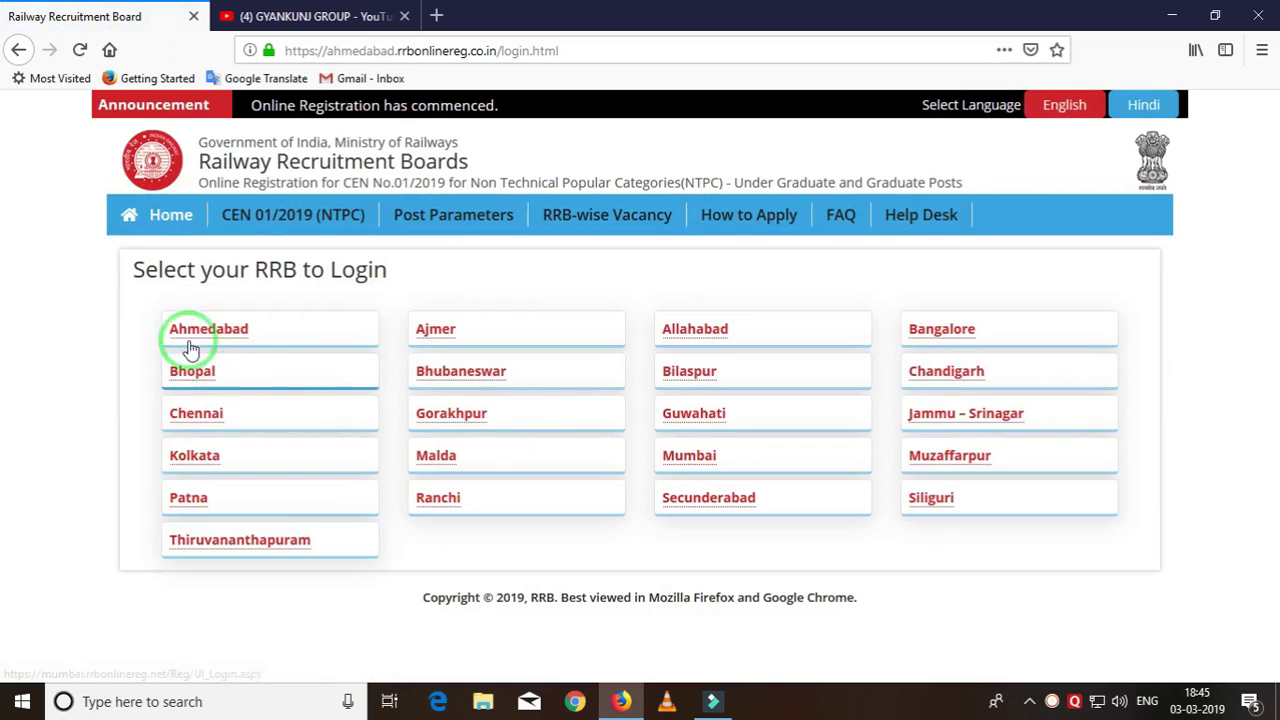
pyautogui.click(221, 331)
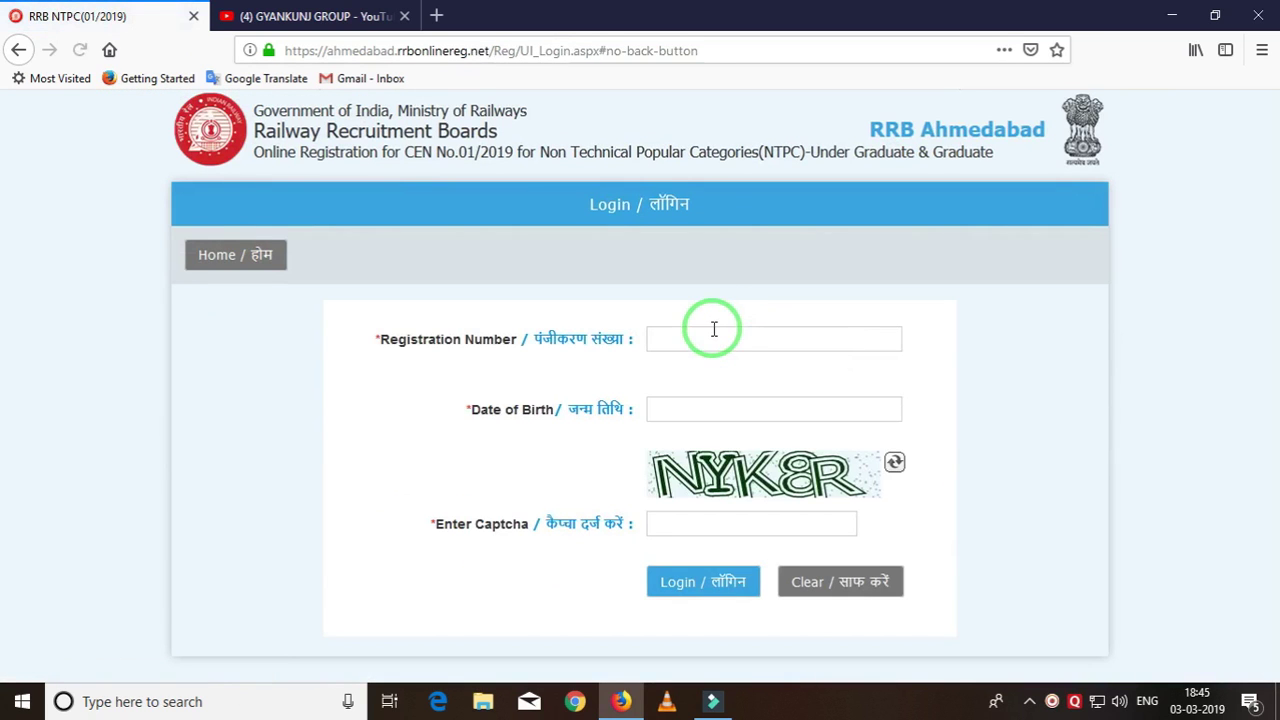
pyautogui.click(712, 332)
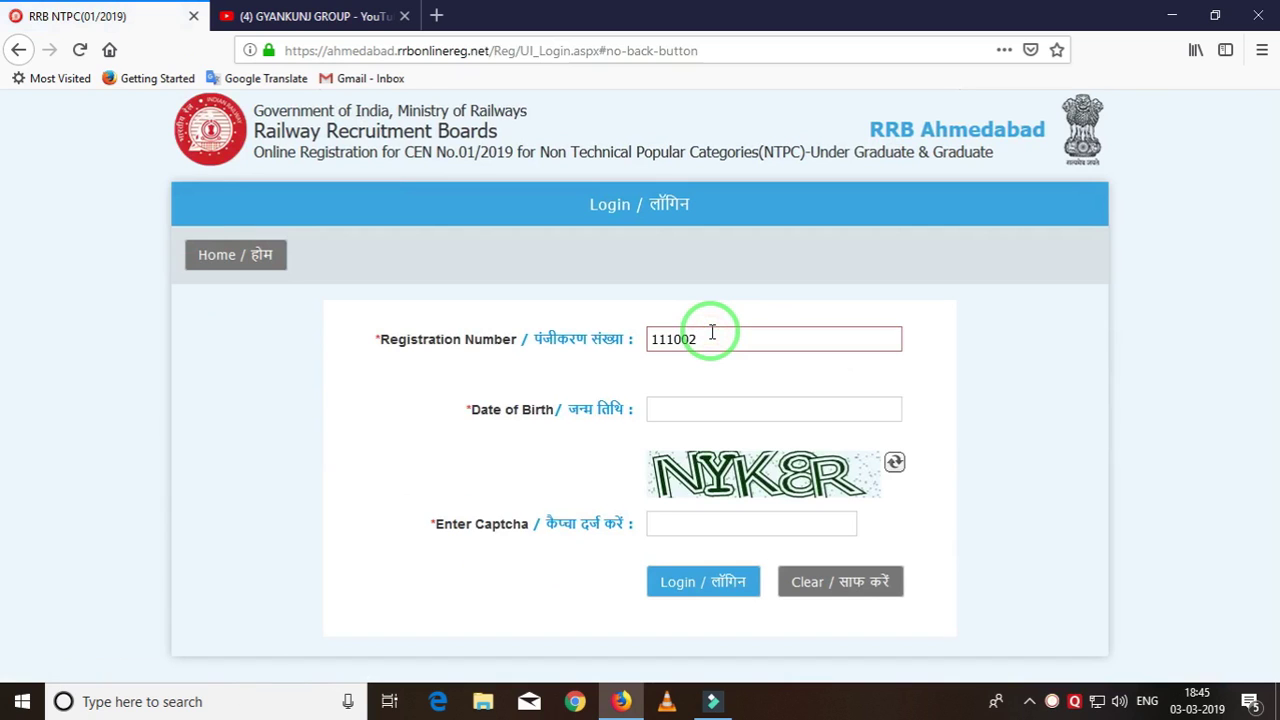
pyautogui.click(784, 408)
pyautogui.click(783, 442)
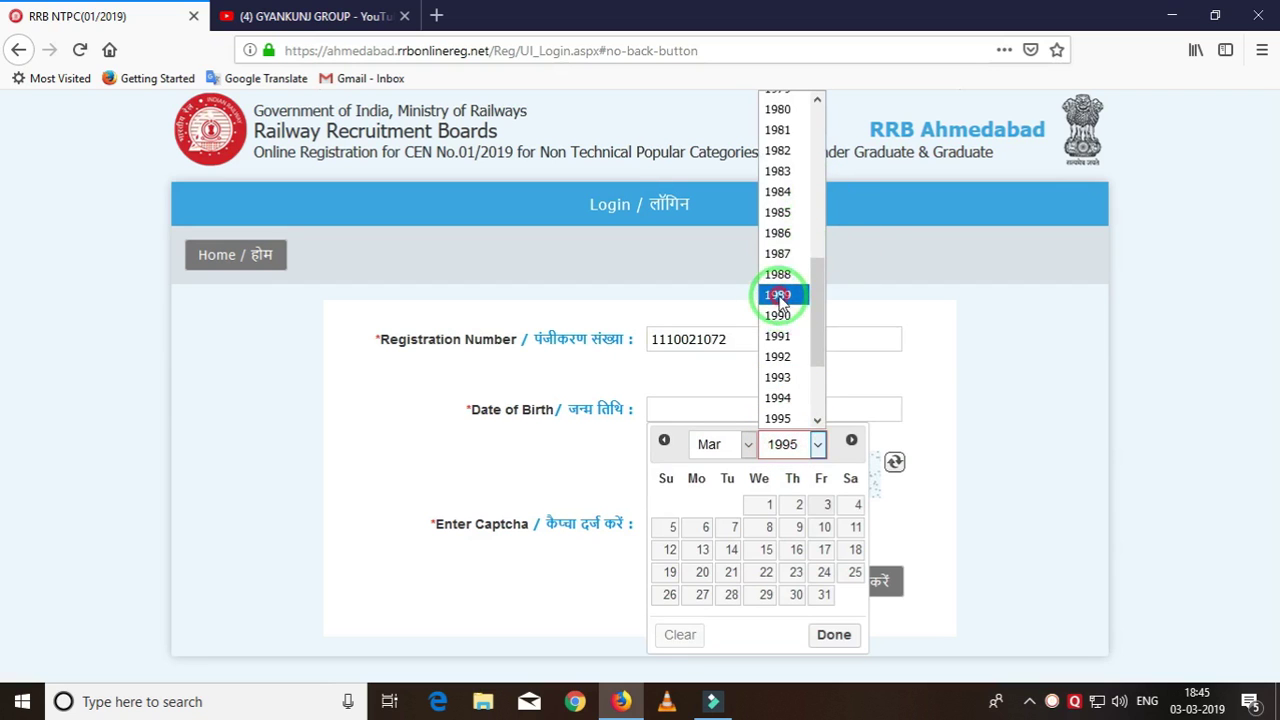
pyautogui.click(777, 293)
pyautogui.click(720, 444)
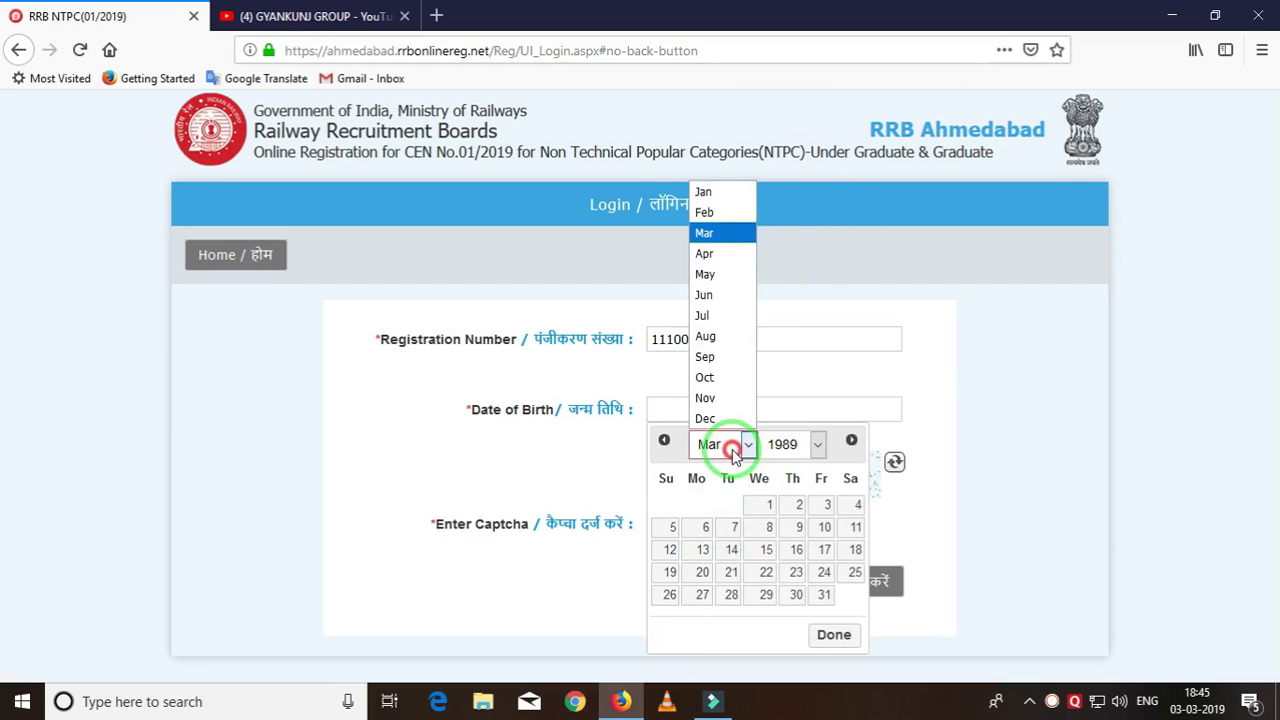
pyautogui.click(730, 278)
pyautogui.click(792, 573)
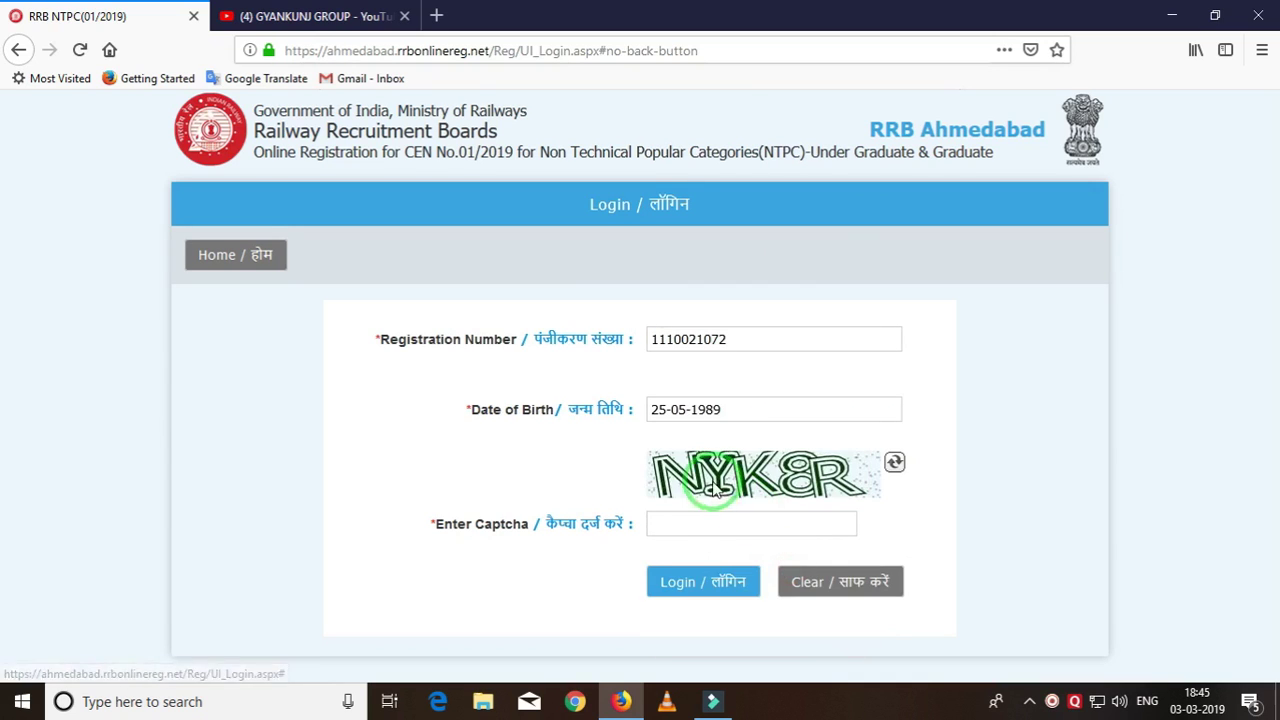
pyautogui.click(696, 523)
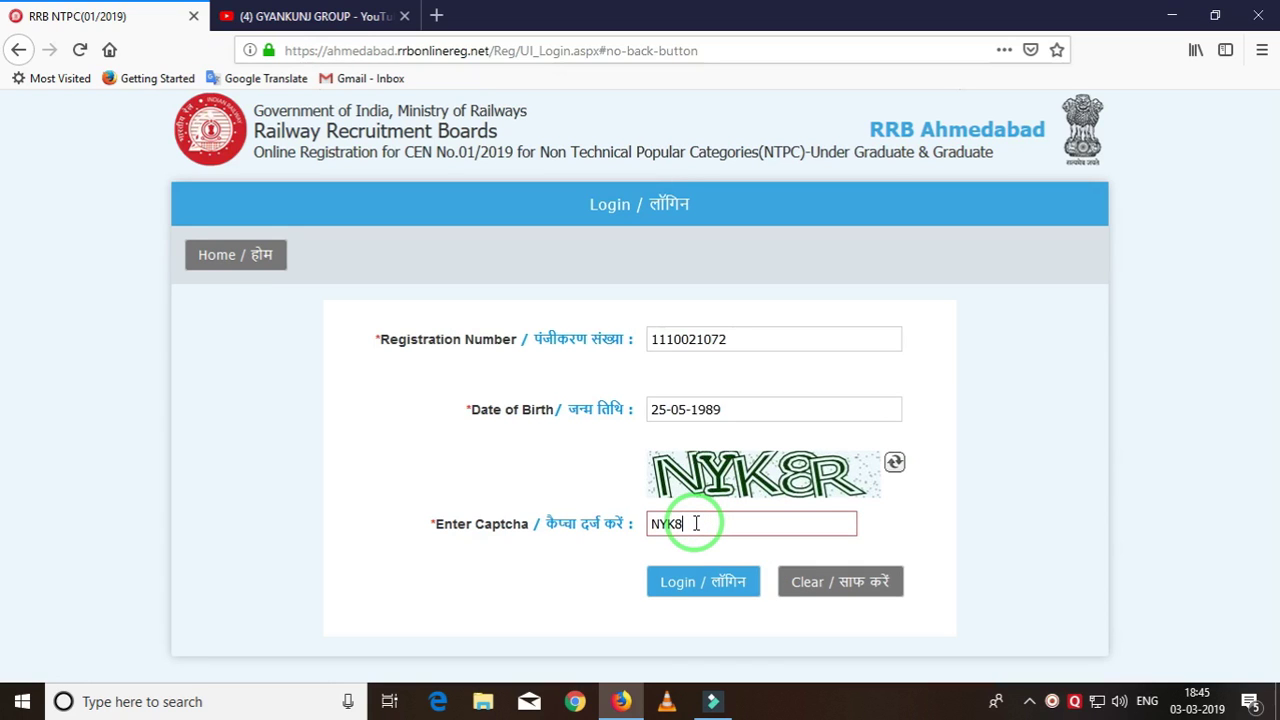
pyautogui.click(690, 583)
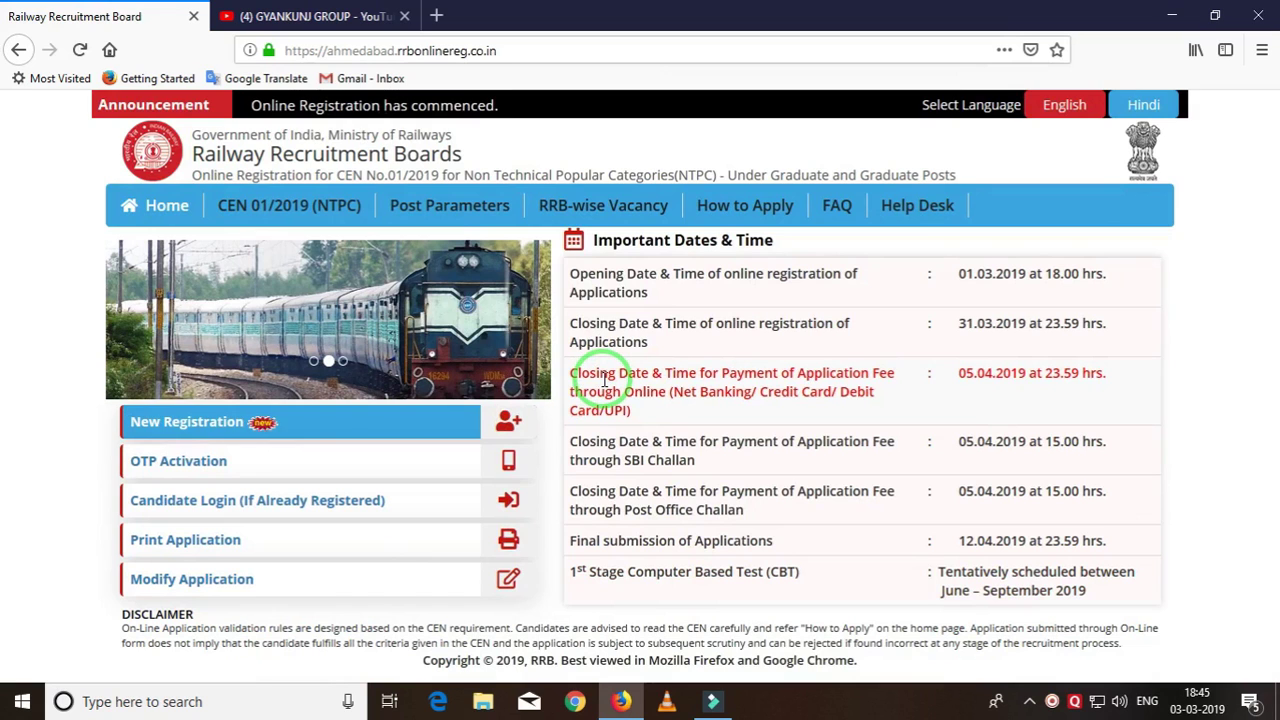
# Reopen the Ahmedabad candidate login and fill in the registration number again.
pyautogui.click(195, 508)
pyautogui.click(224, 337)
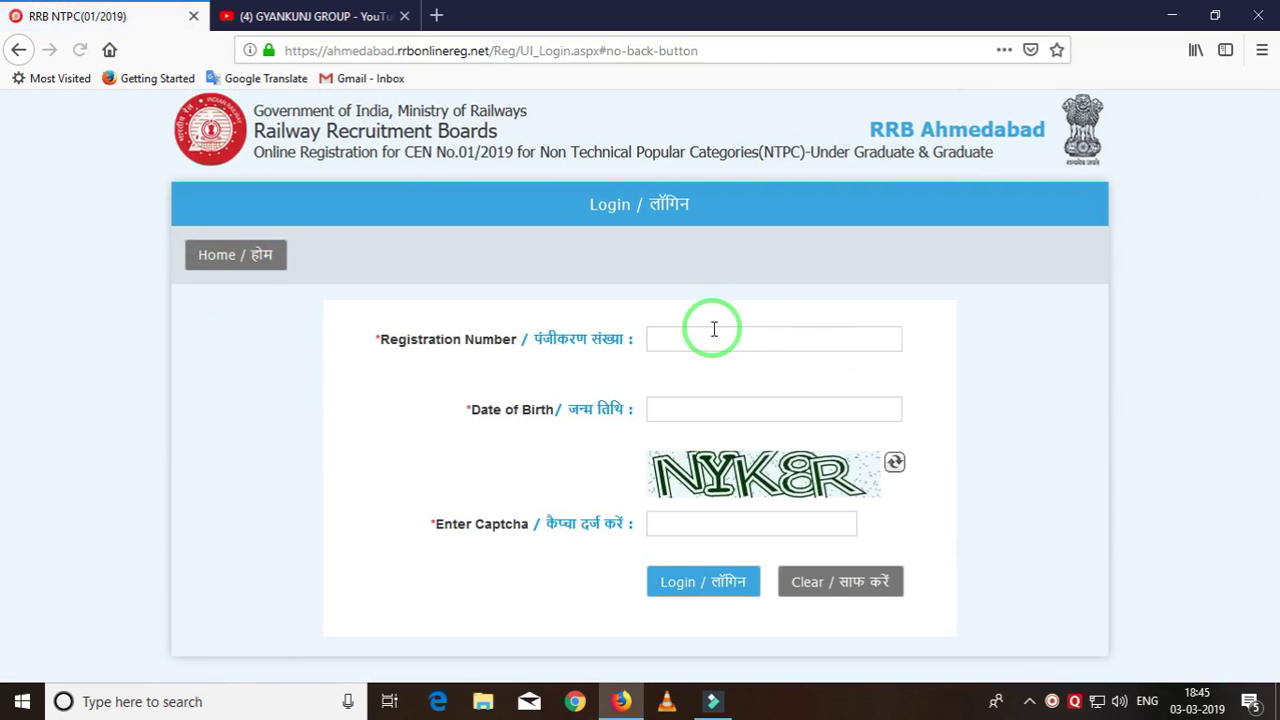
pyautogui.click(710, 331)
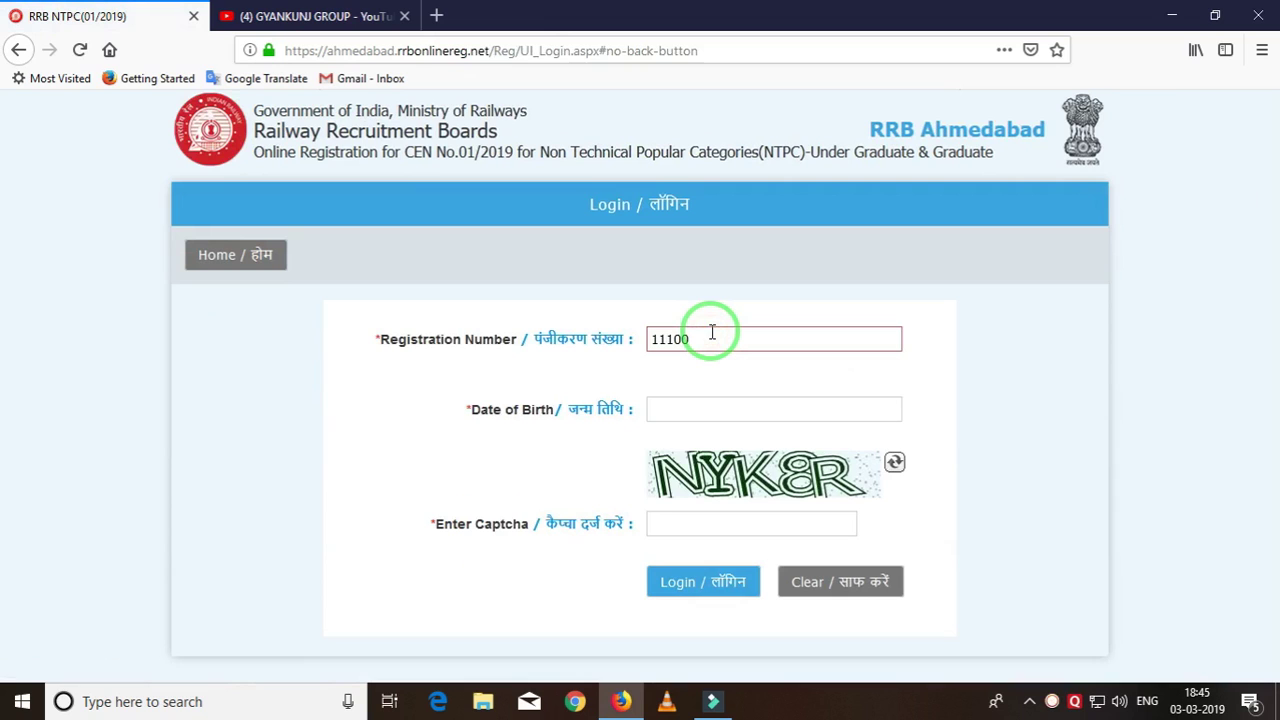
pyautogui.click(780, 410)
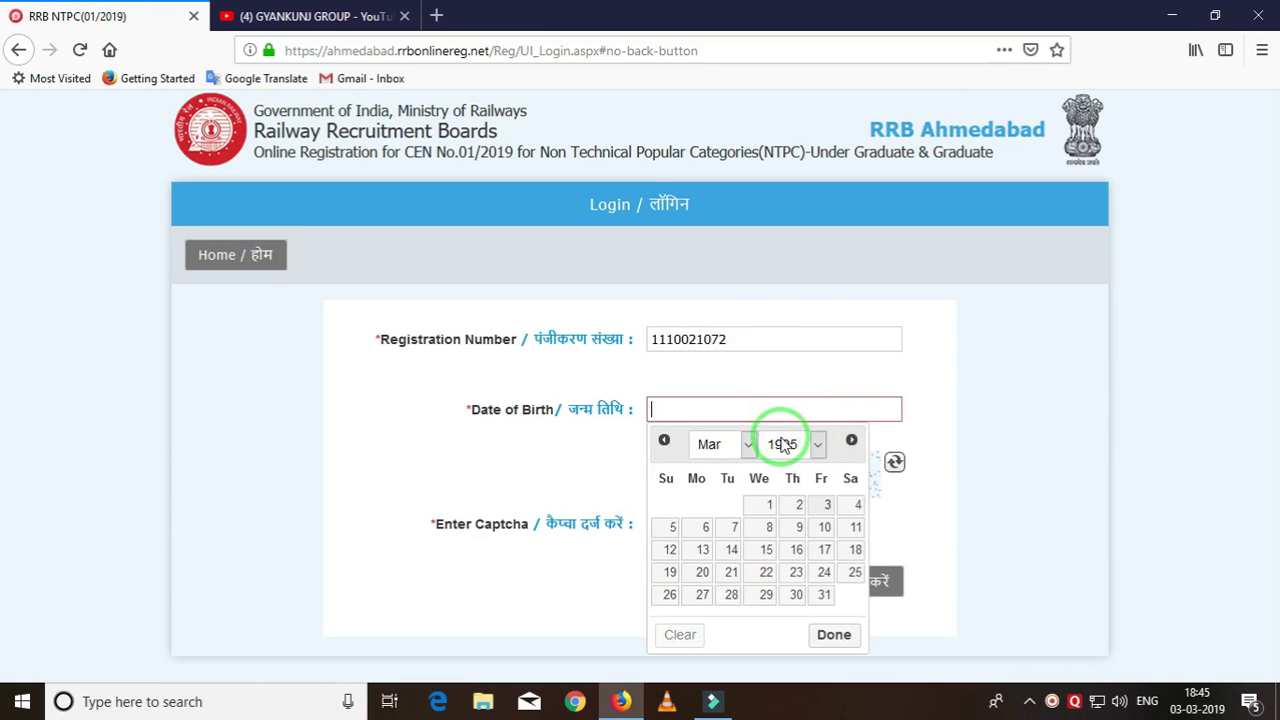
pyautogui.click(783, 445)
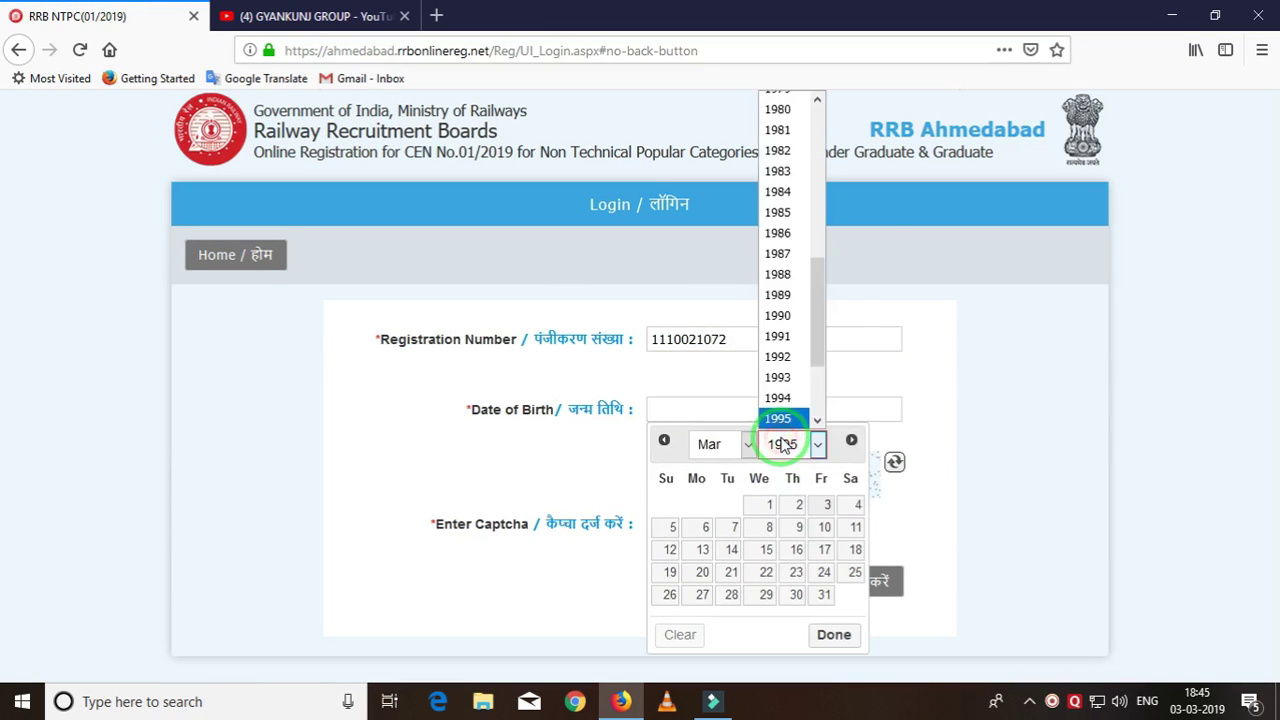
pyautogui.click(780, 295)
pyautogui.click(726, 446)
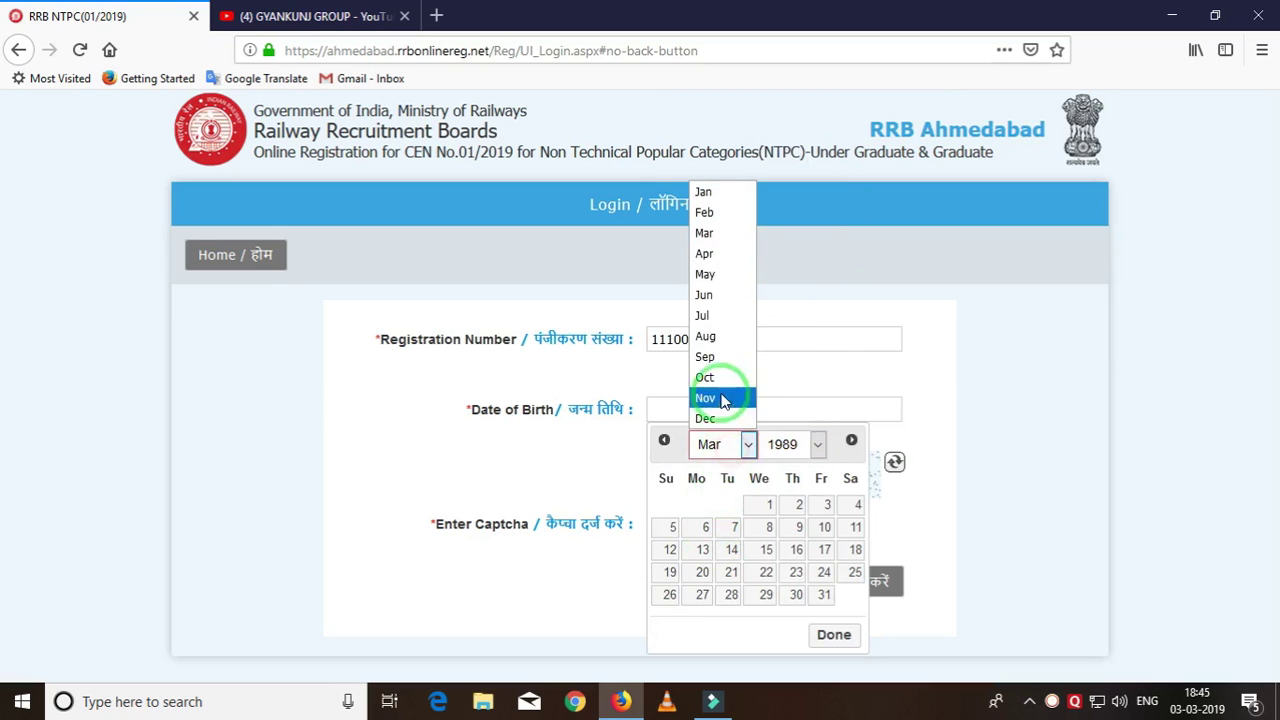
pyautogui.click(731, 276)
pyautogui.click(792, 572)
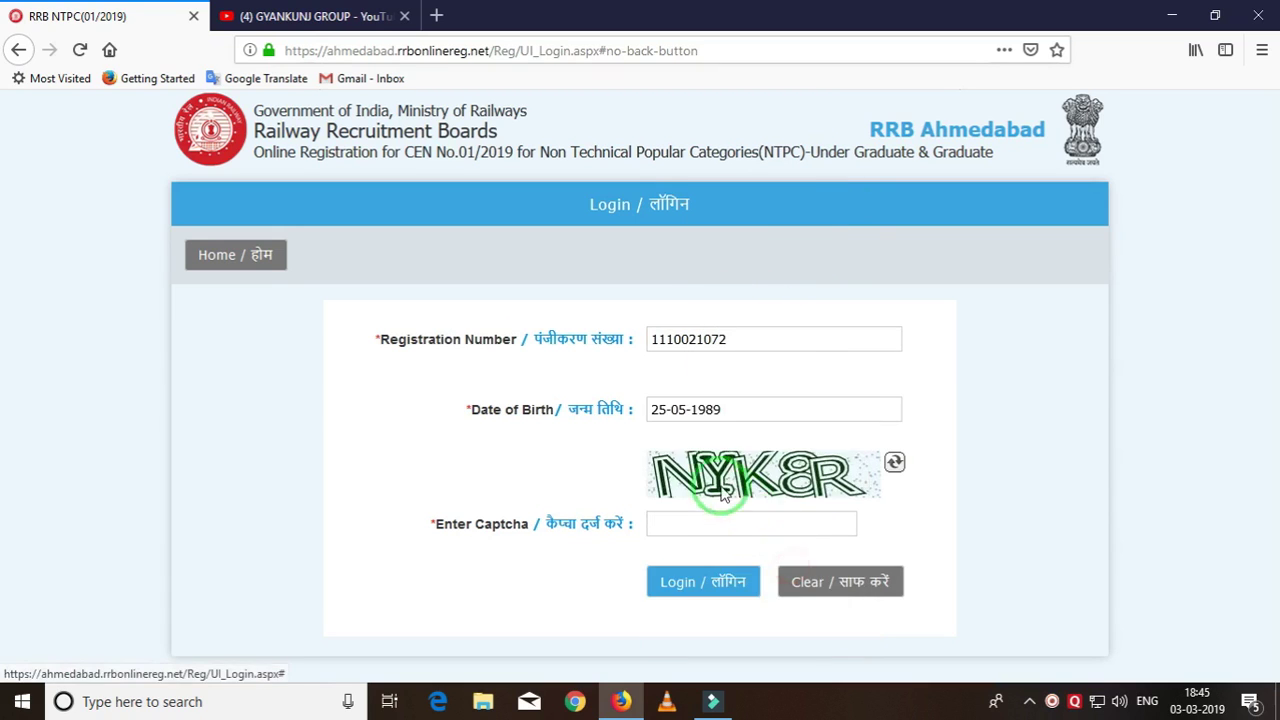
pyautogui.click(696, 522)
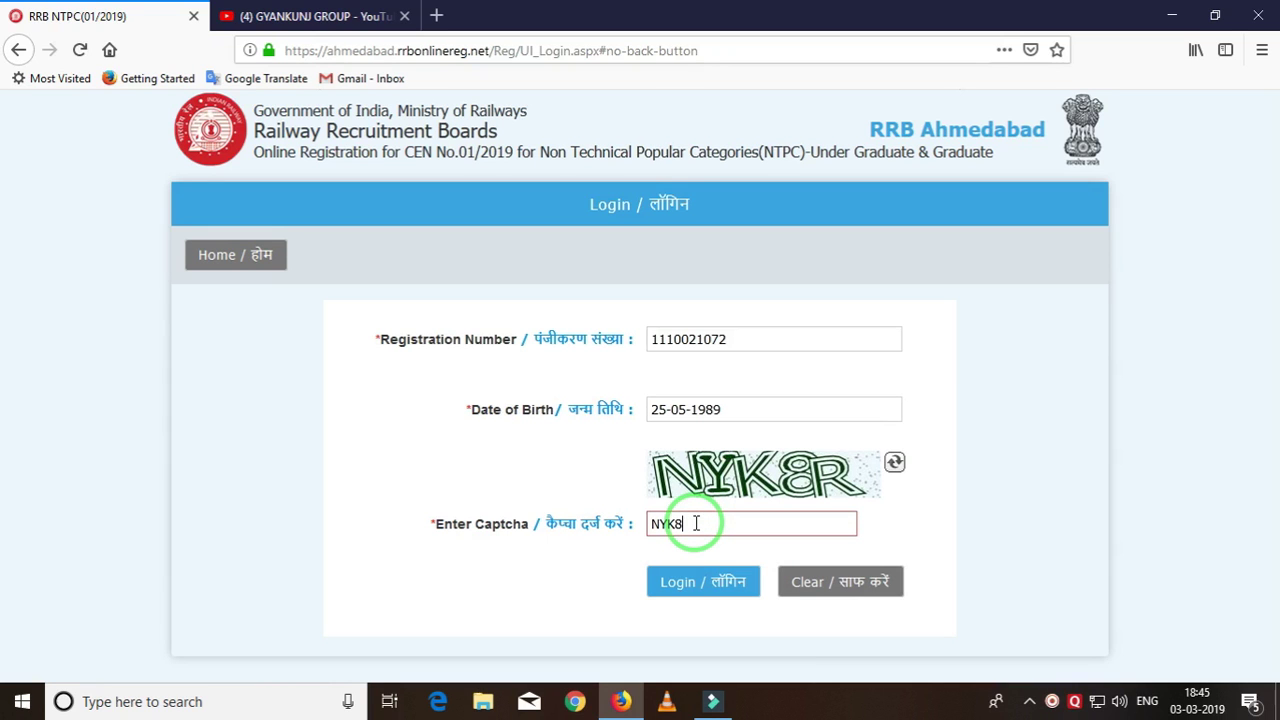
pyautogui.click(690, 578)
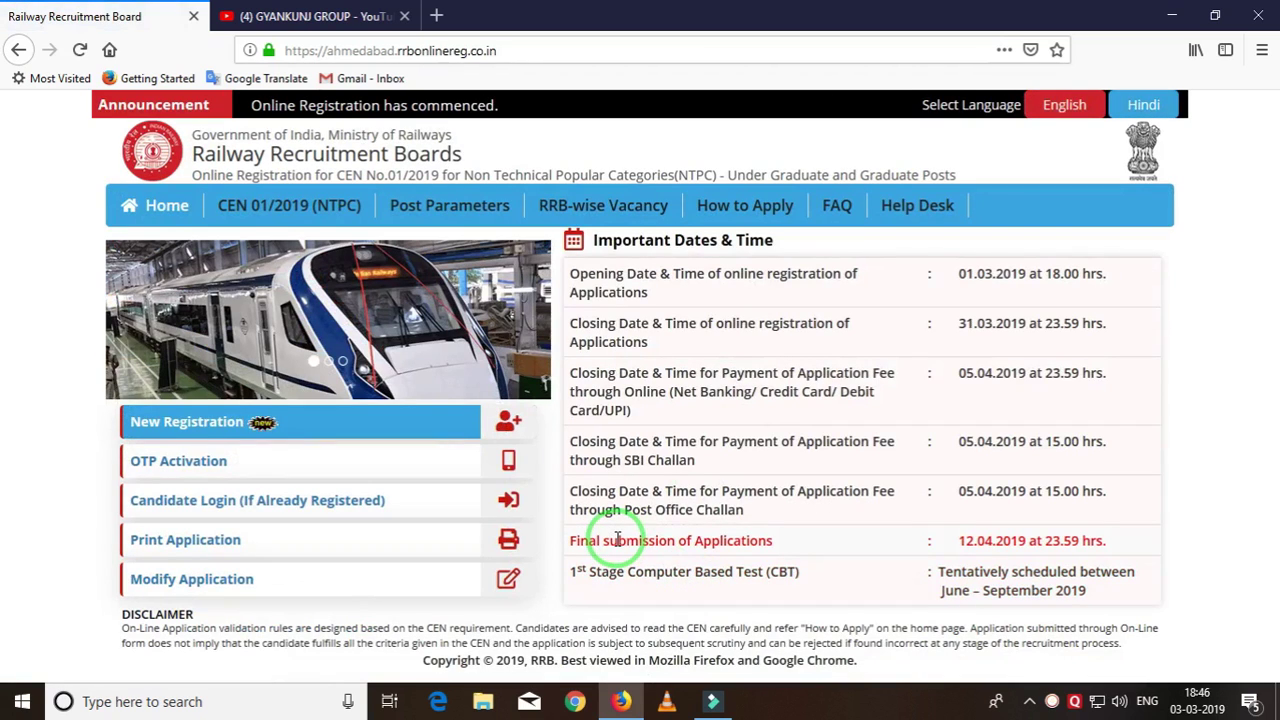